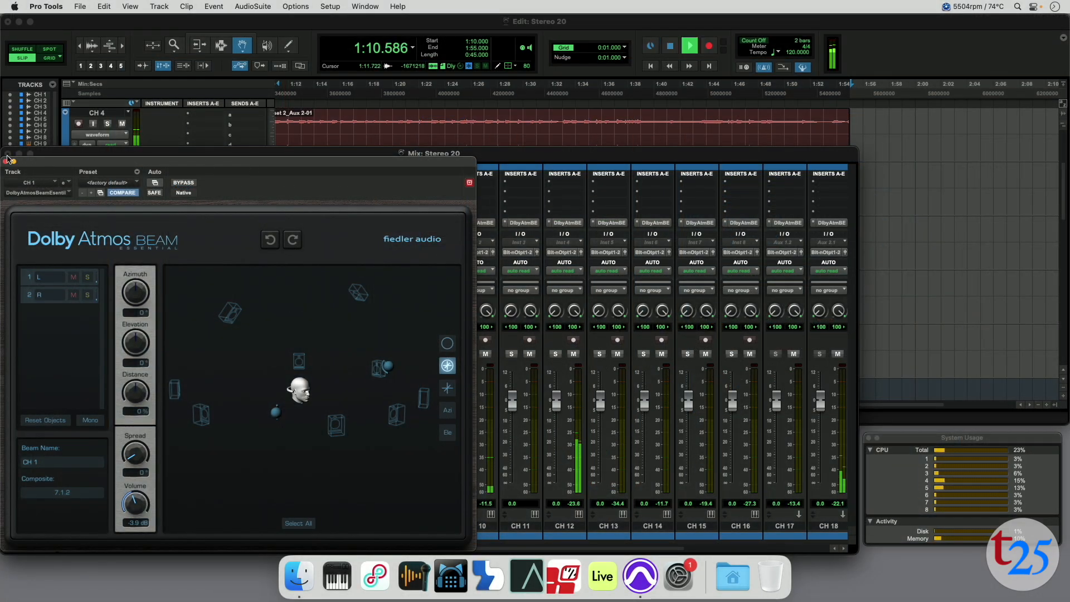
Close the CH 1 Beam window and examine the connections list in the Dolby Atmos Composer on Master 1.
click(8, 159)
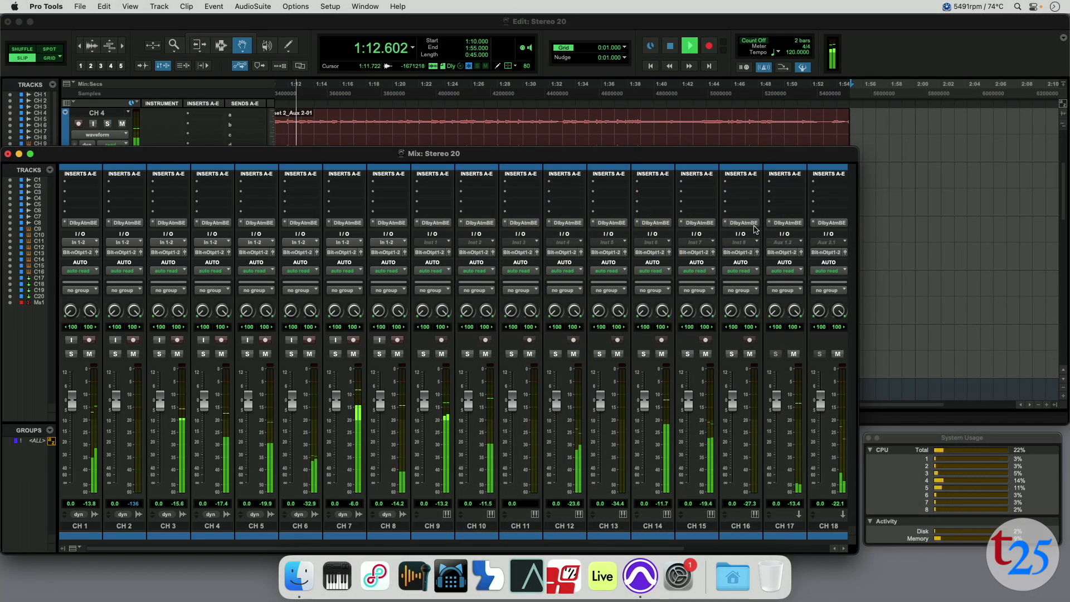
scroll(755, 227, right, 5)
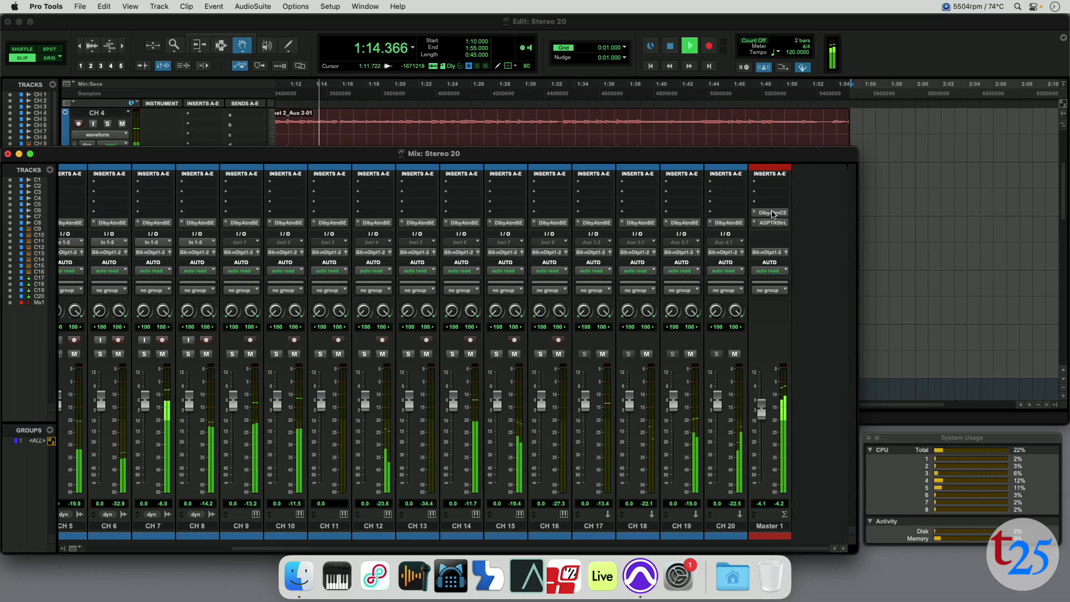
click(772, 213)
drag(588, 129, 786, 84)
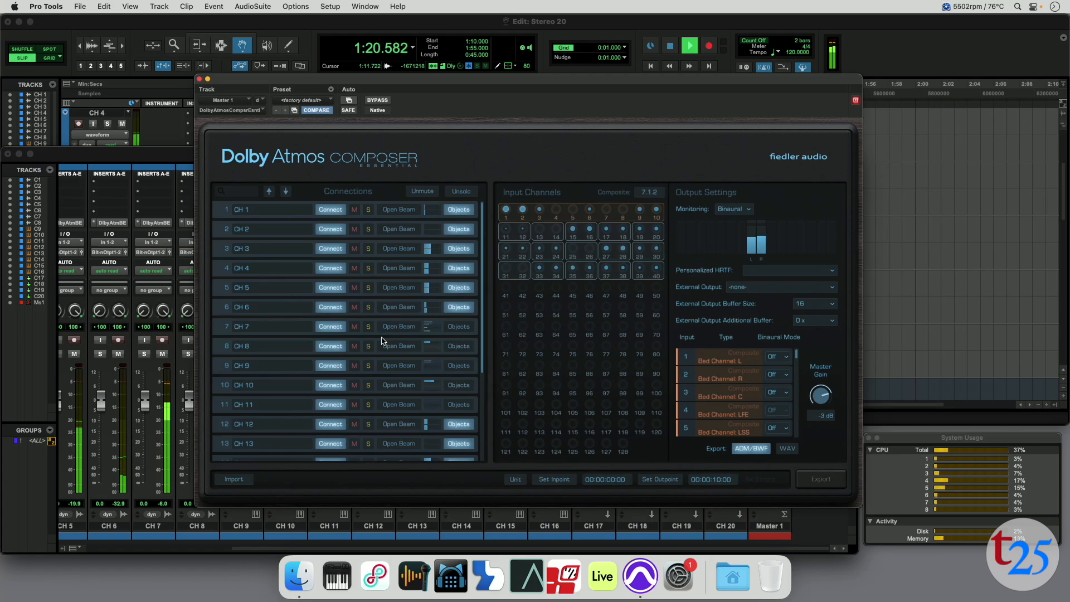
scroll(382, 339, down, 5)
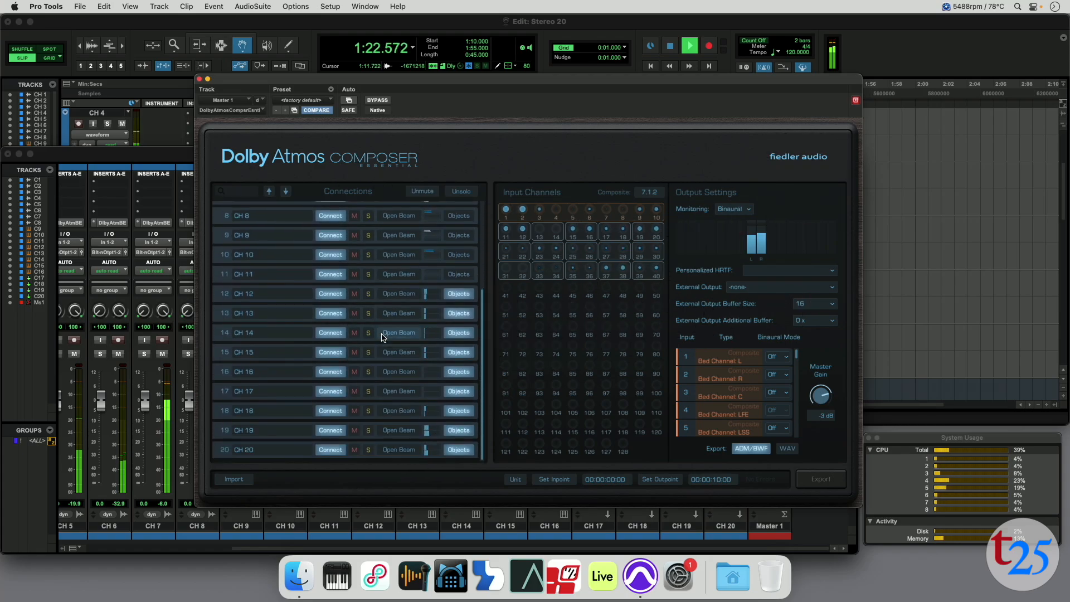
scroll(268, 321, up, 5)
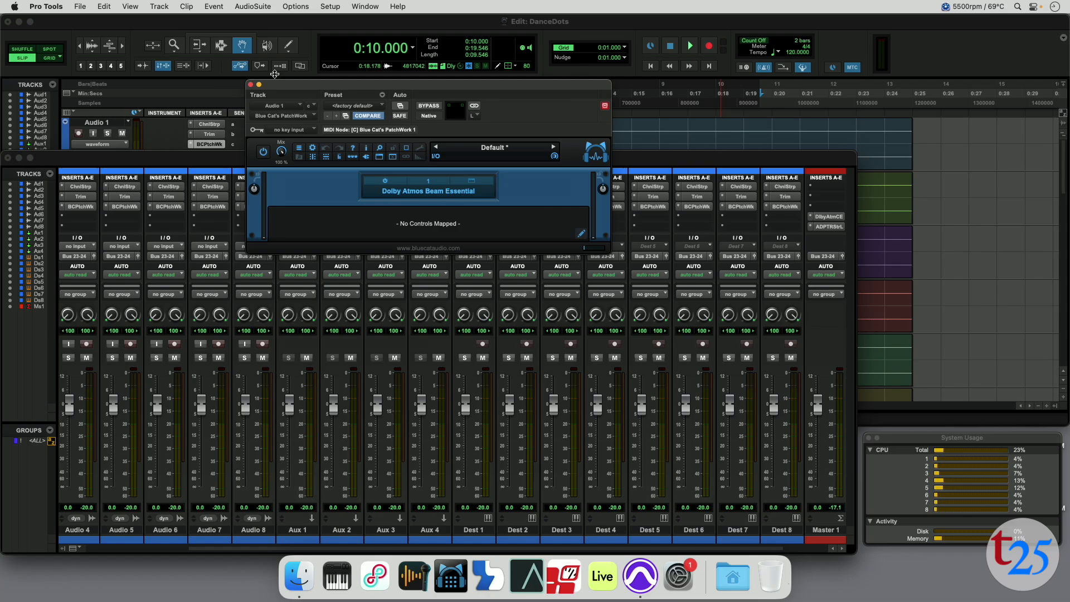
Close the PatchWork window on Audio 1, show the Dolby Atmos Composer on Master 1 and start playback of DanceDots.
click(252, 85)
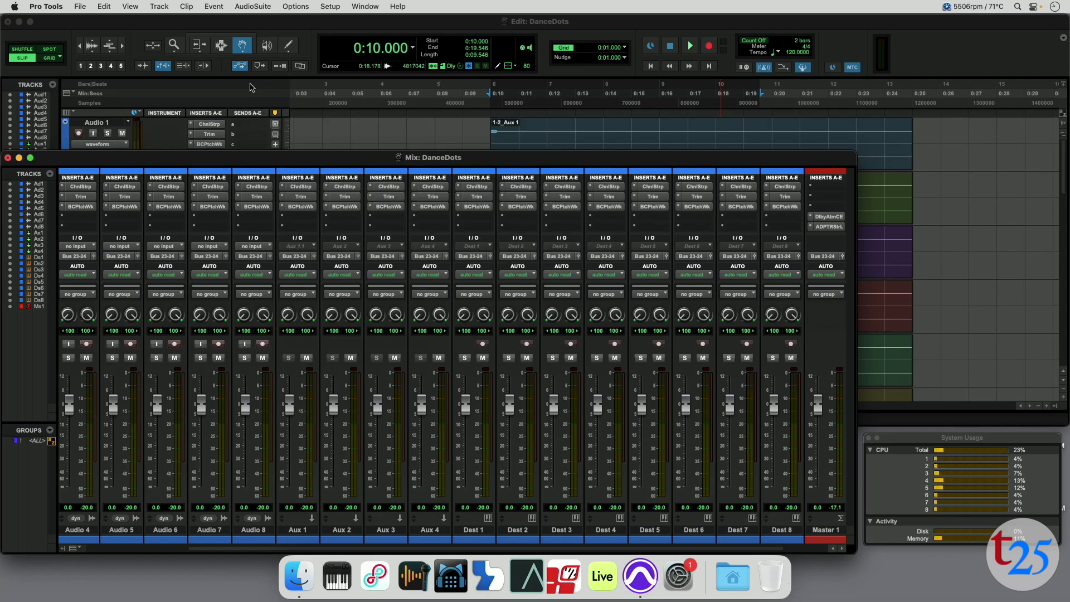
click(827, 216)
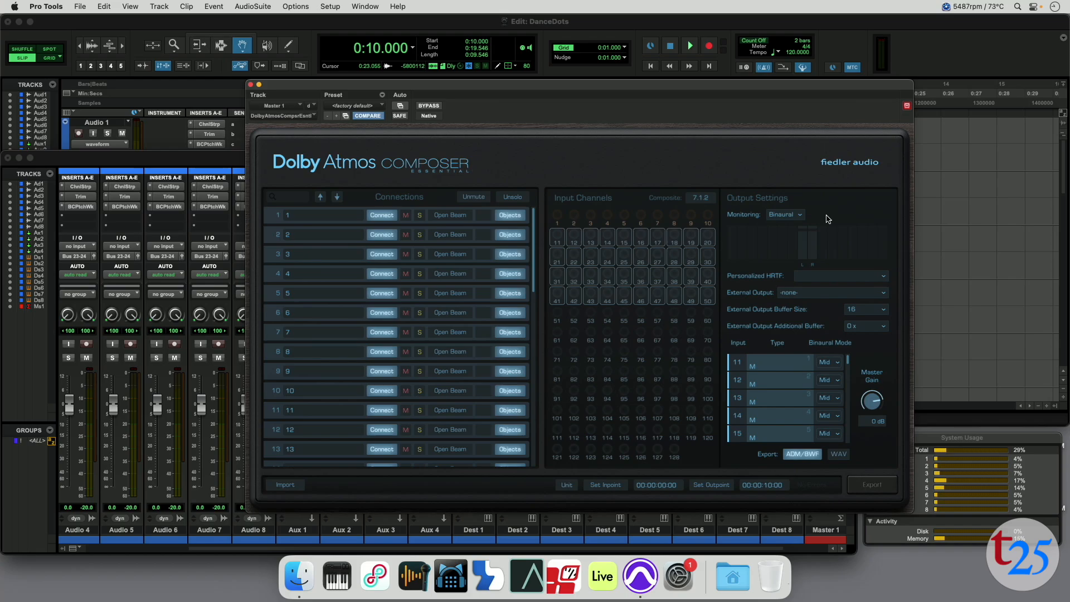
key(space)
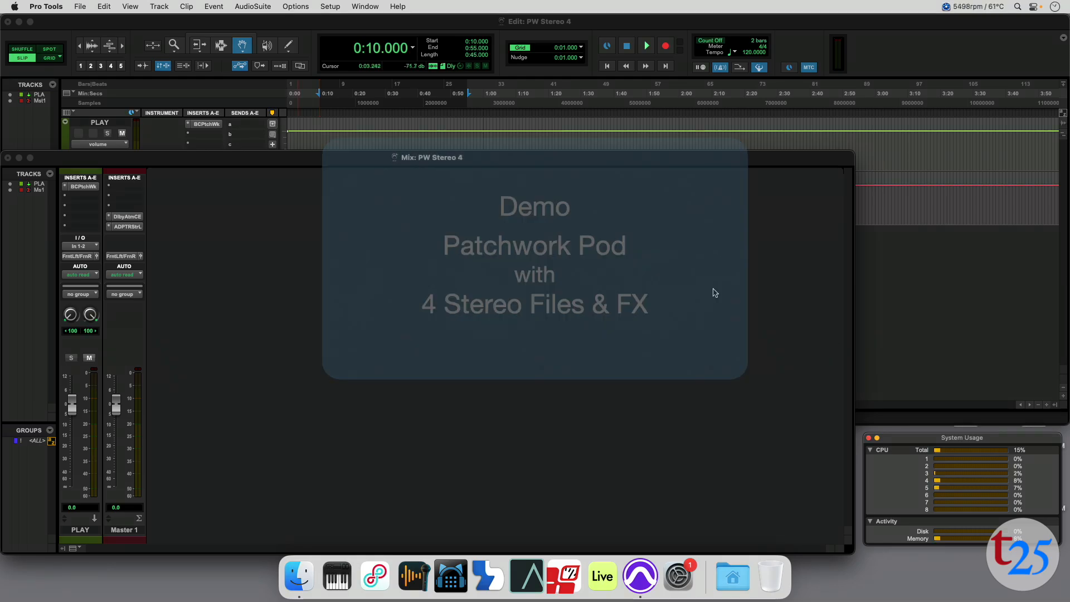
Inspect the PatchWork chains on the PLAY track and the Dolby Atmos Composer on Master 1 in PW Stereo 4.
click(83, 187)
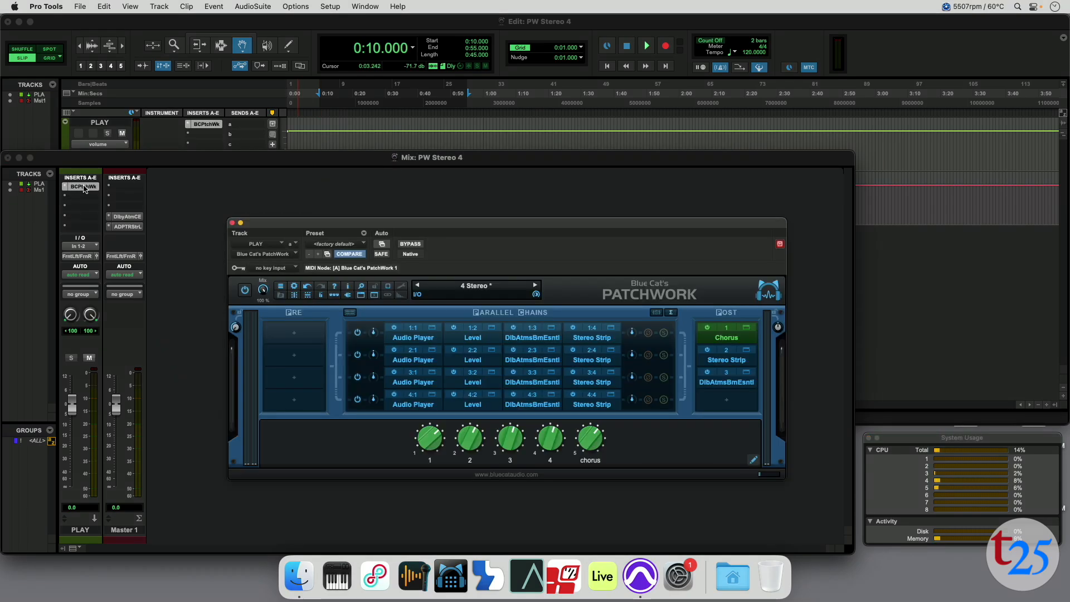
drag(479, 239, 527, 169)
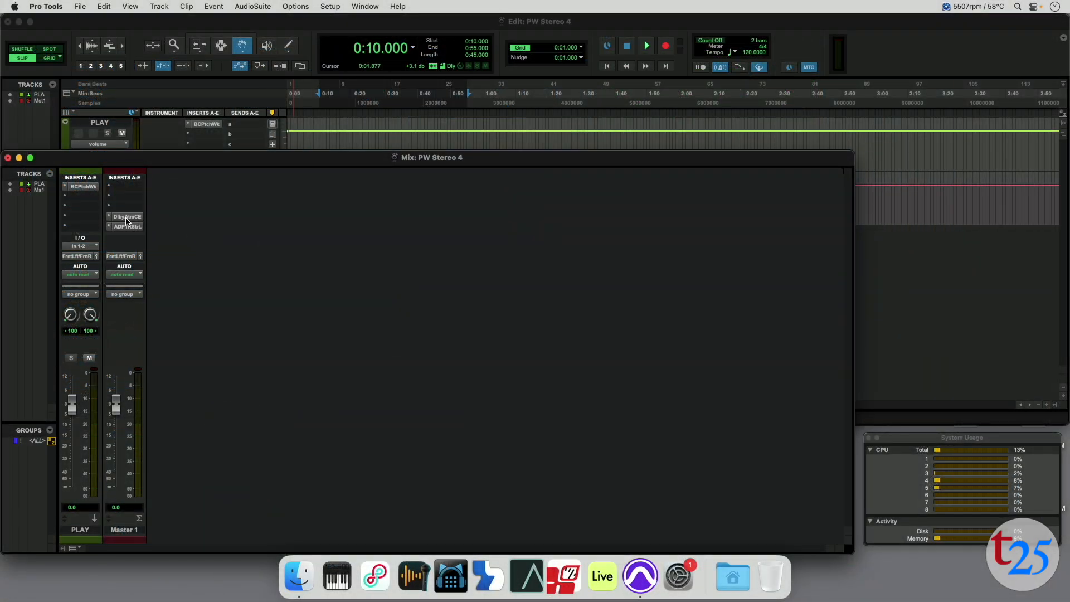
click(127, 217)
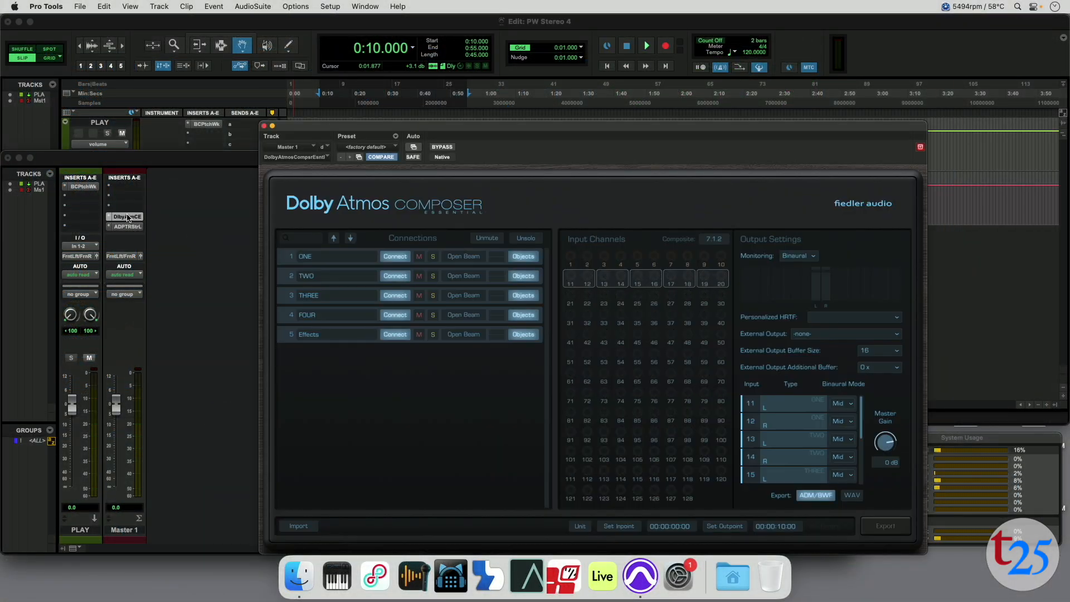
drag(563, 127, 572, 51)
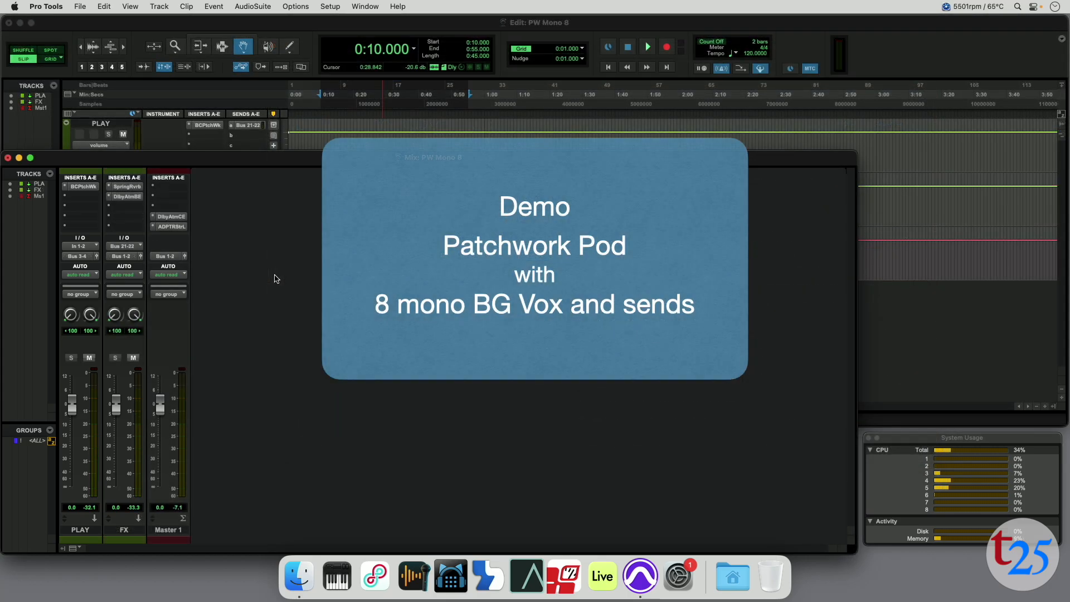
View the PLAY track's Bus 21-22 send in PW Mono 8, close it and return to the Mix window.
click(252, 126)
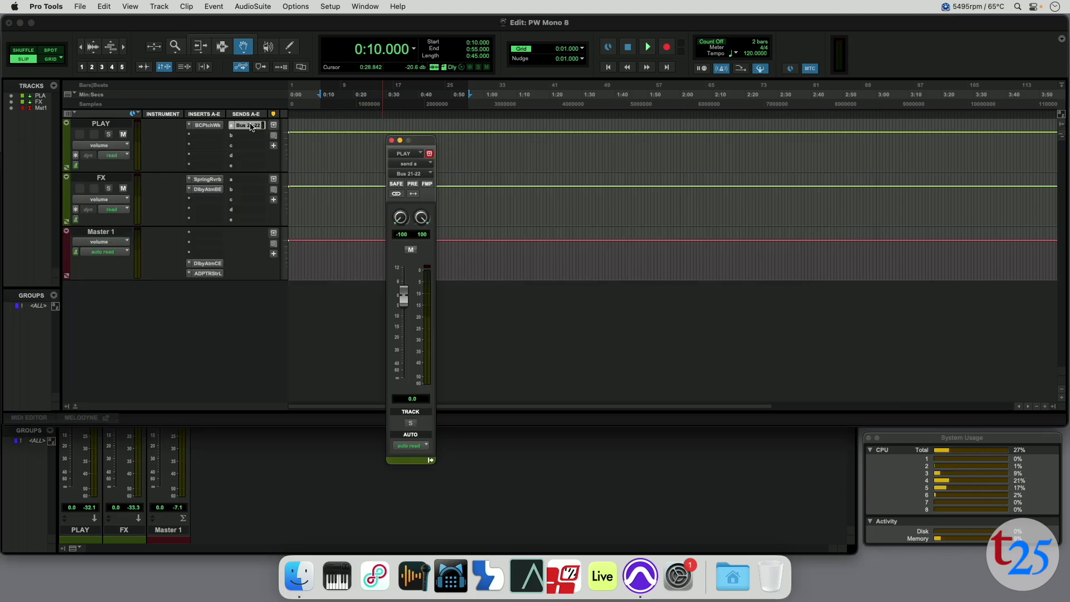
click(390, 140)
key(super+equal)
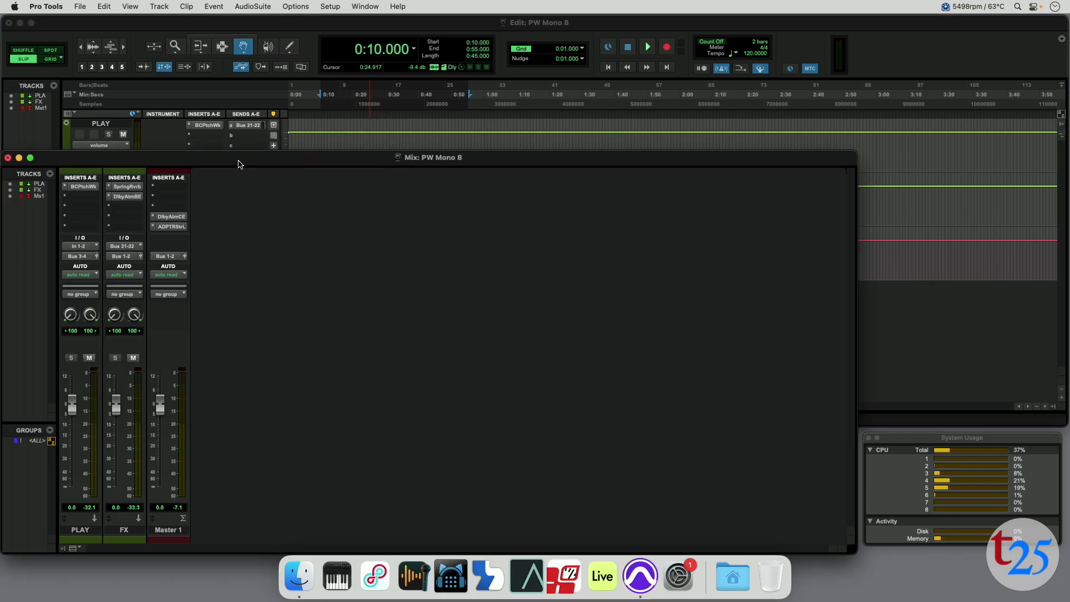
Inspect the Spring Reverb and Dolby Atmos Beam inserts on the FX track, and close the plug-in window.
click(122, 187)
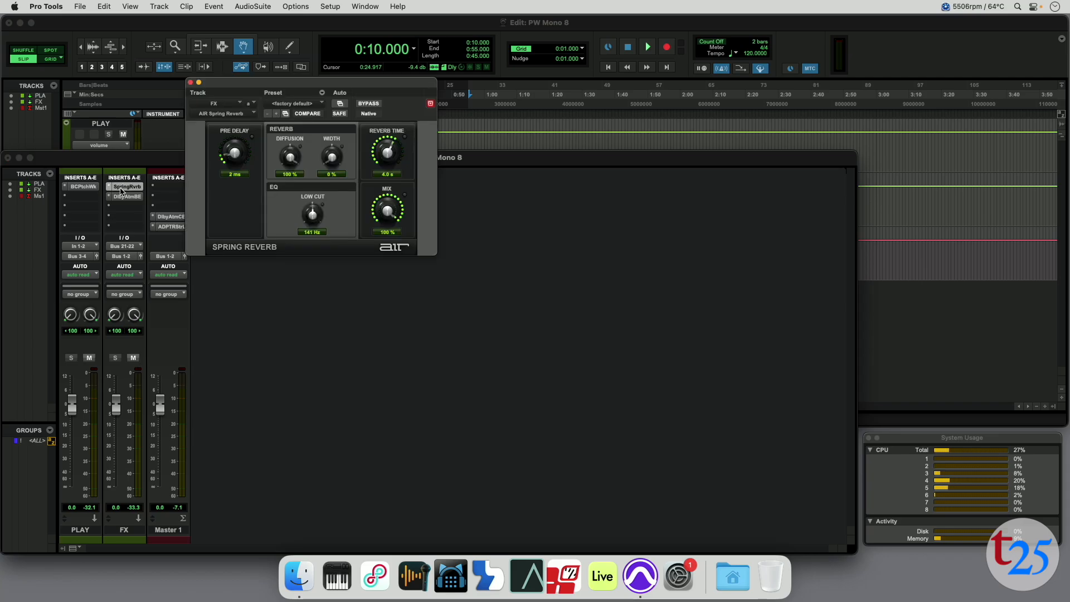
click(130, 199)
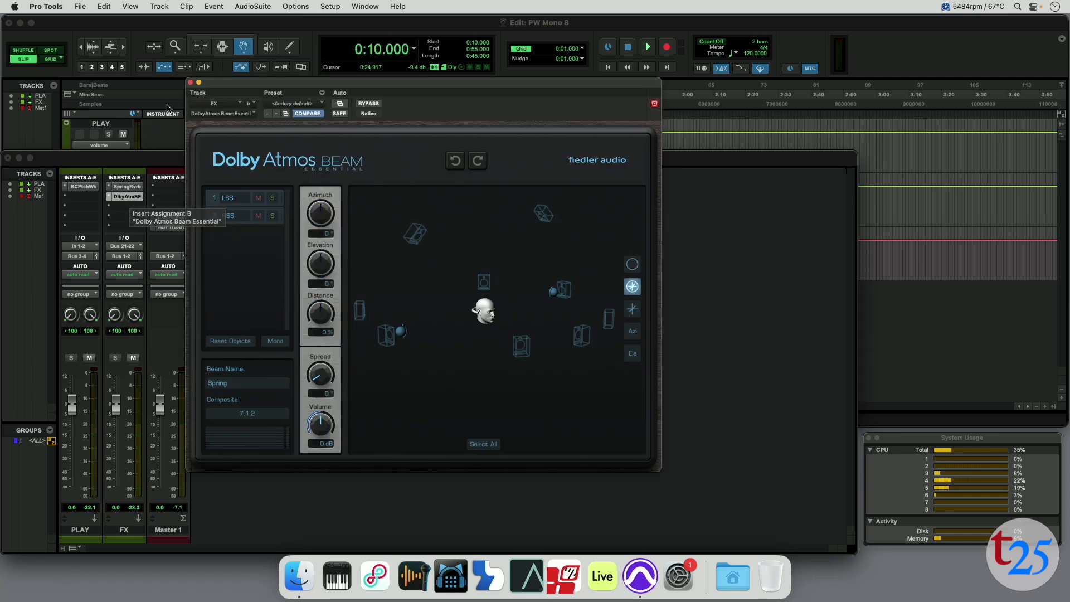
click(191, 83)
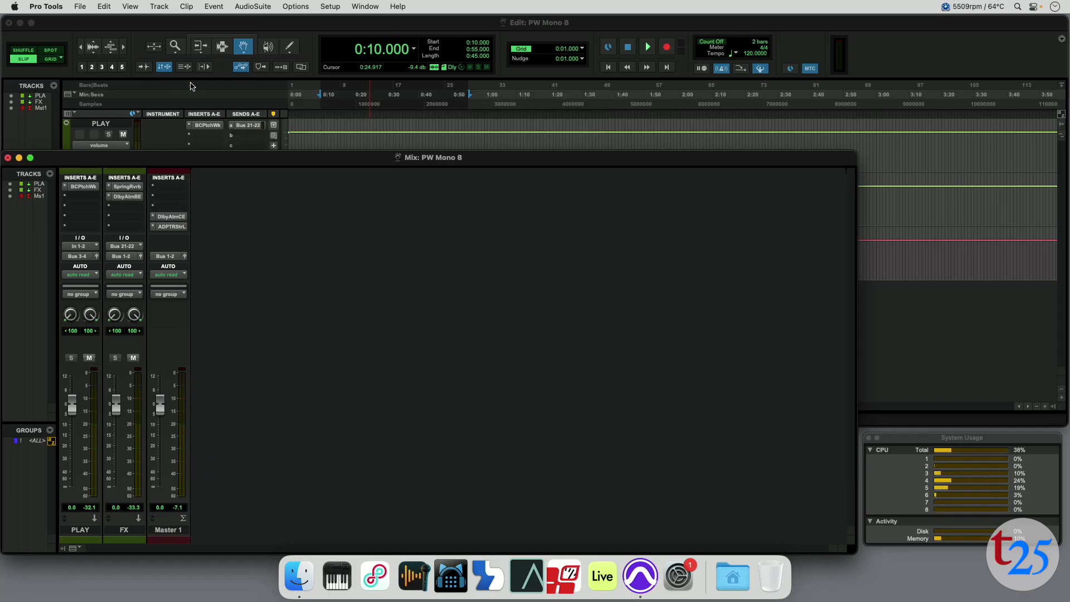
Review PatchWork on the PLAY track, show the Dolby Atmos Composer on Master 1 and start playback of PW Mono 8.
click(82, 187)
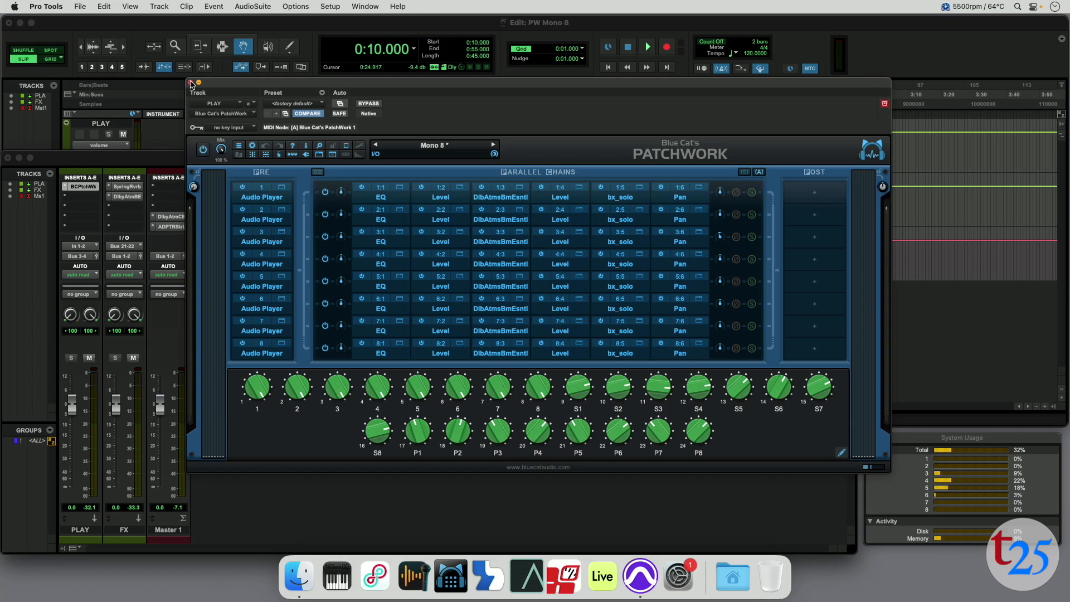
click(192, 84)
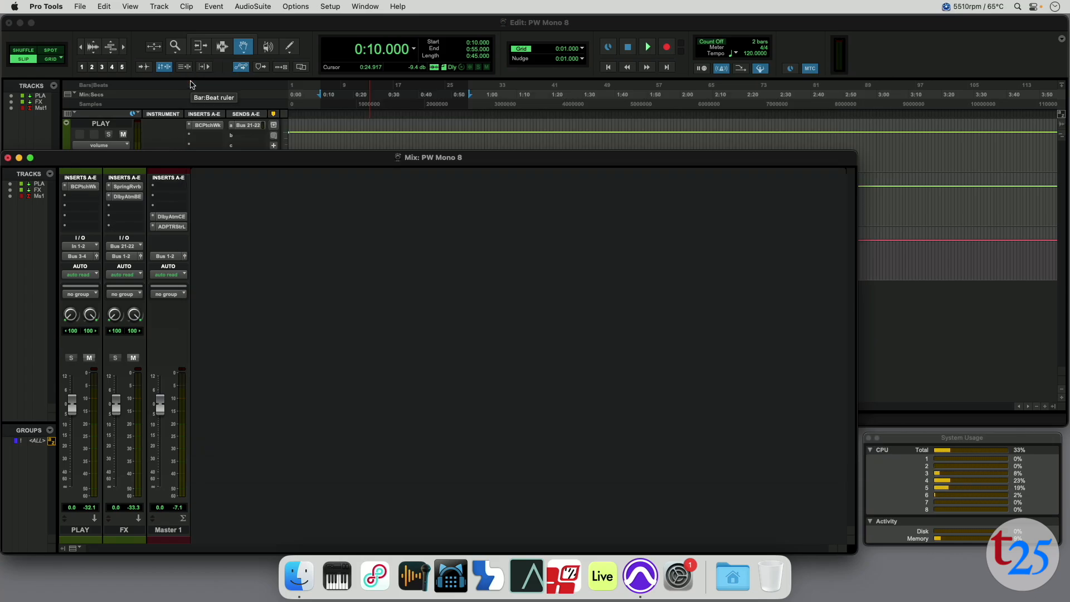
click(170, 217)
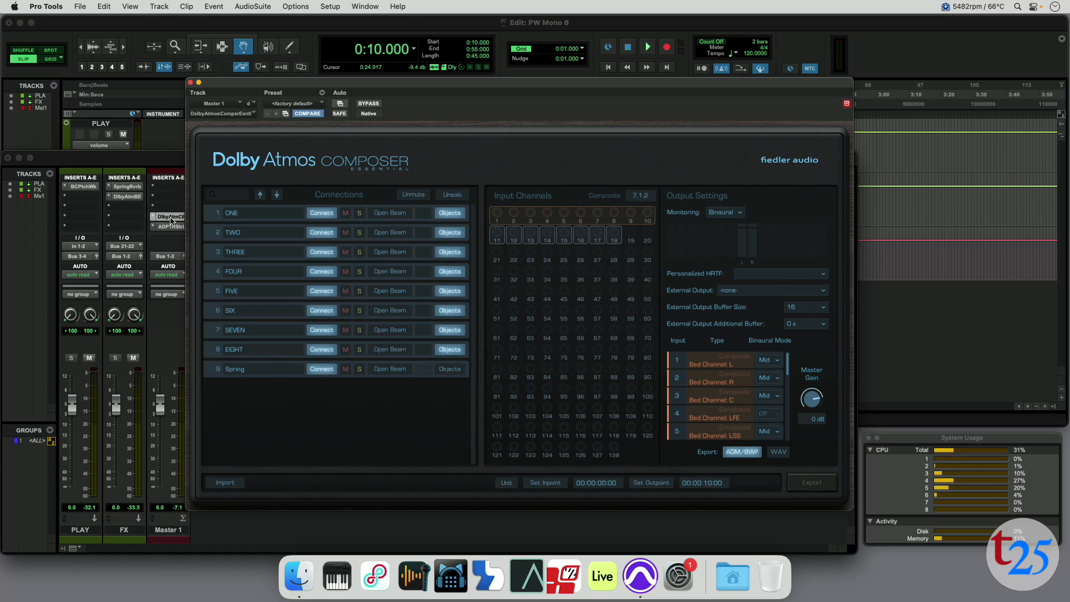
key(space)
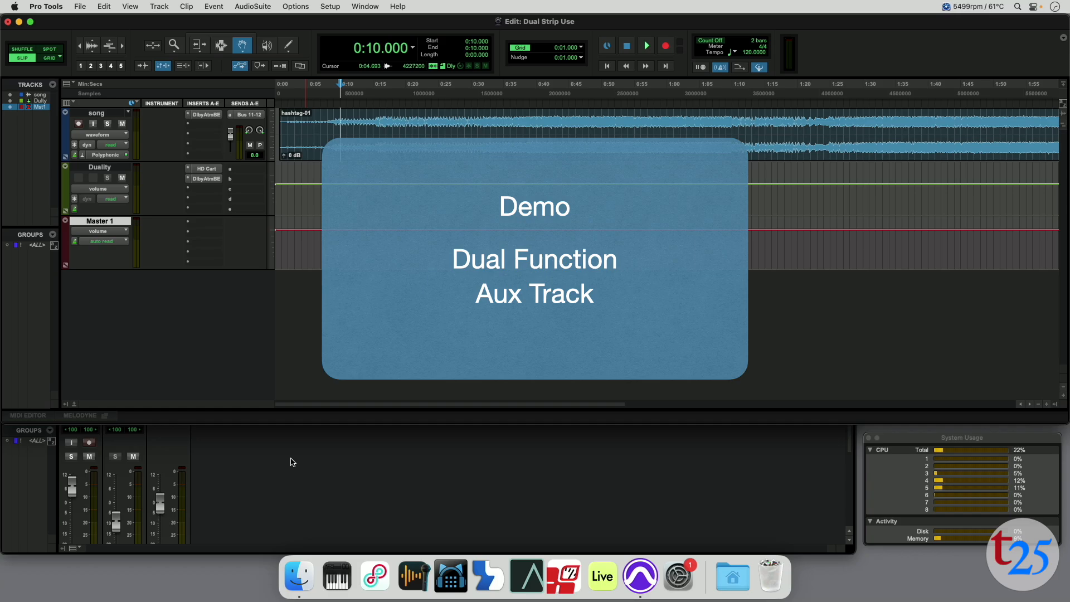
Select the hashtag-01 clip in Dual Strip Use and inspect the song track's Bus 11-12 send and Dolby Atmos Beam insert.
click(374, 138)
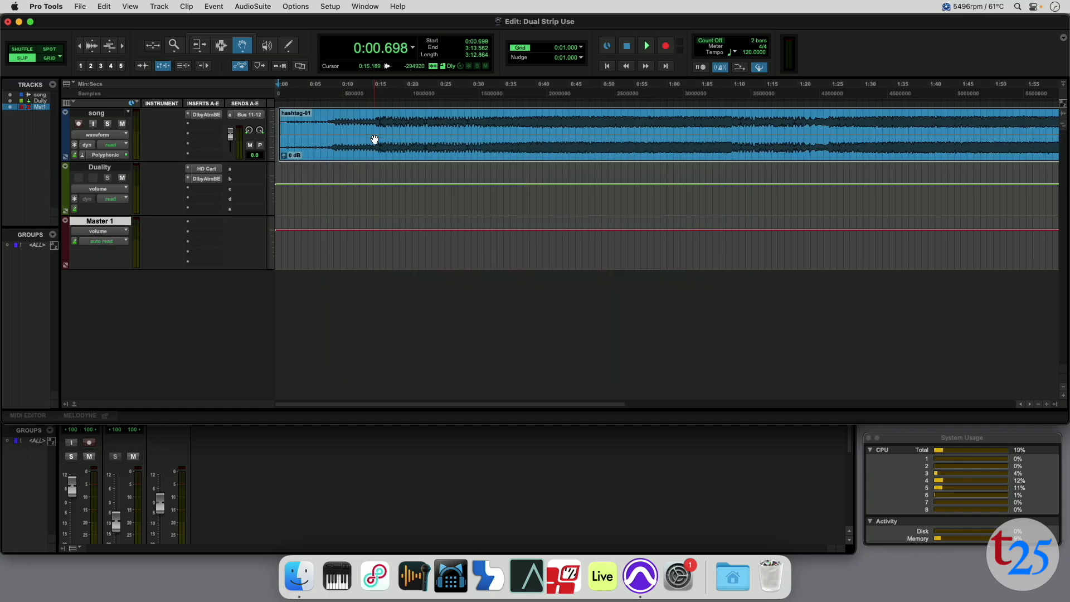
click(252, 115)
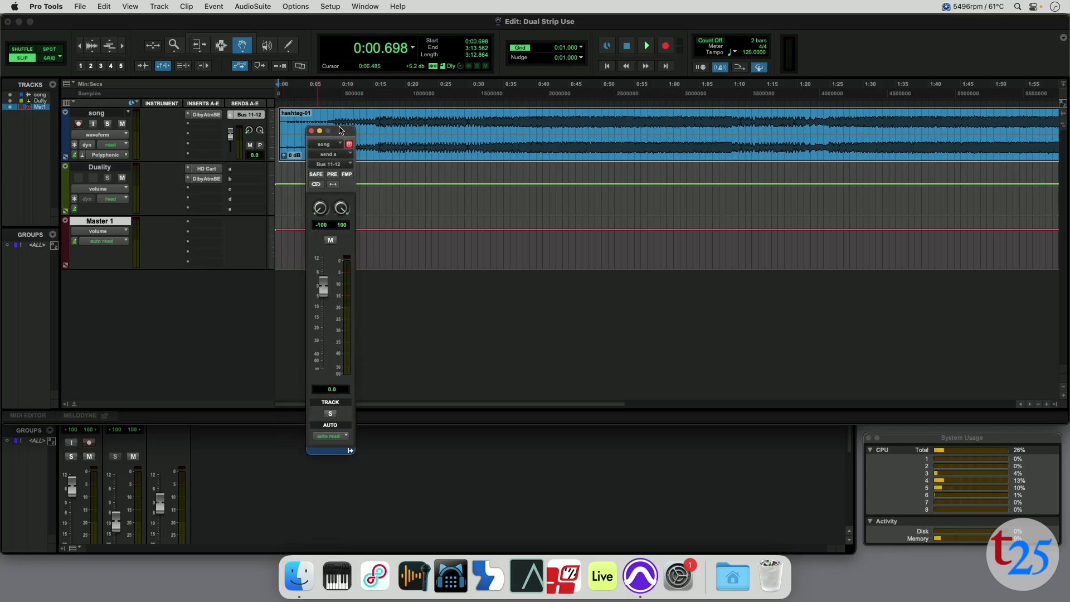
click(311, 130)
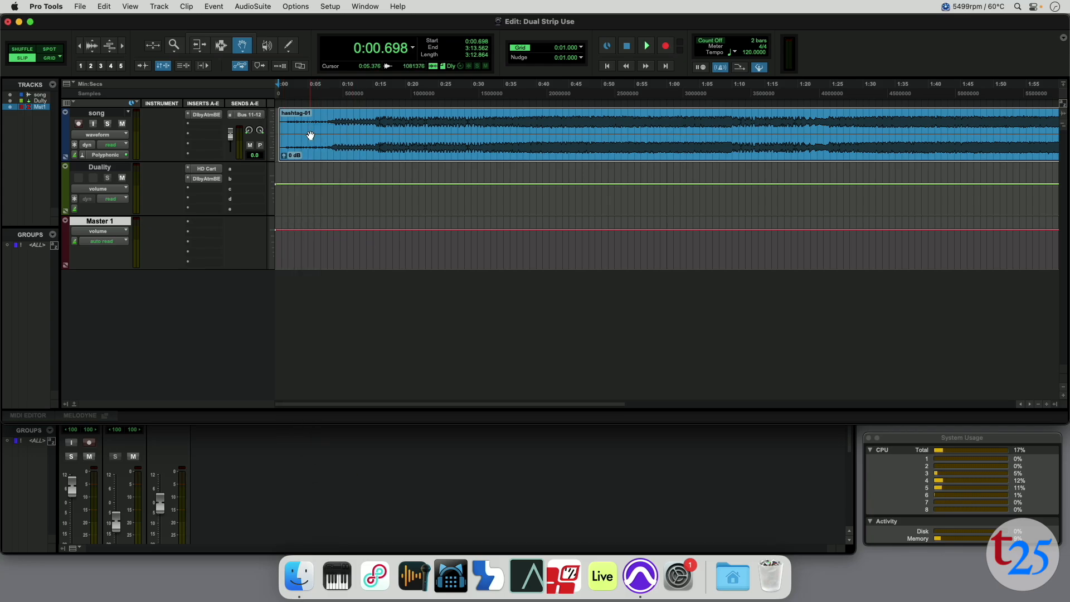
key(super+equal)
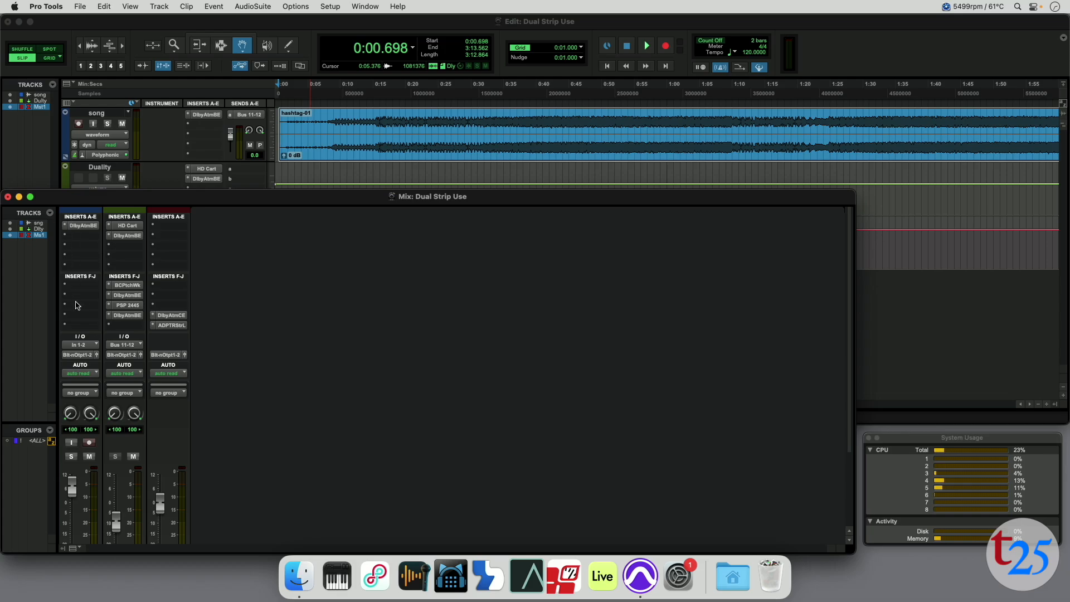
click(82, 228)
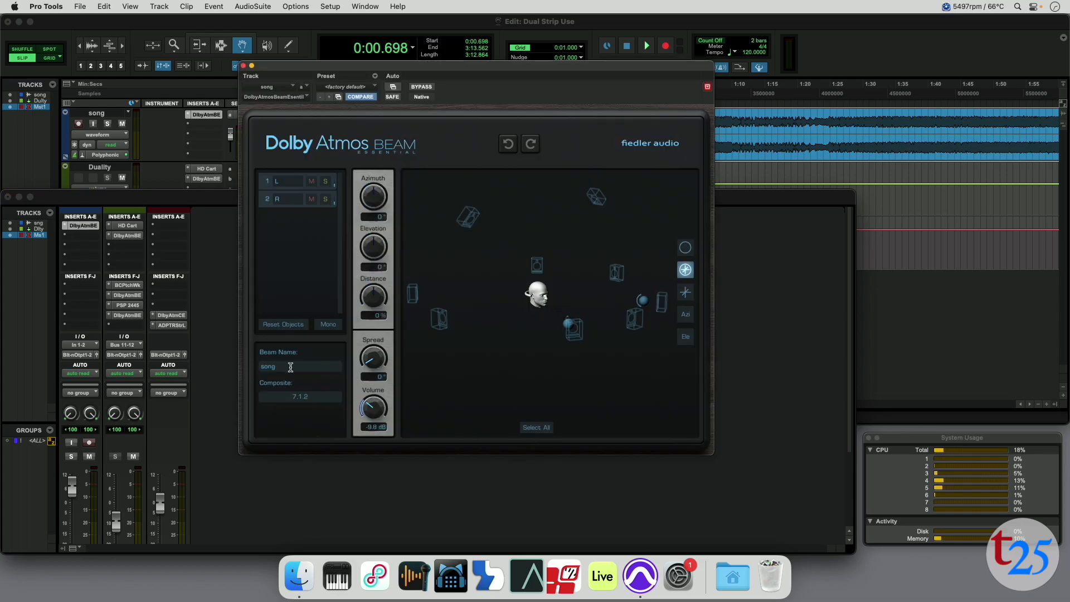
click(244, 66)
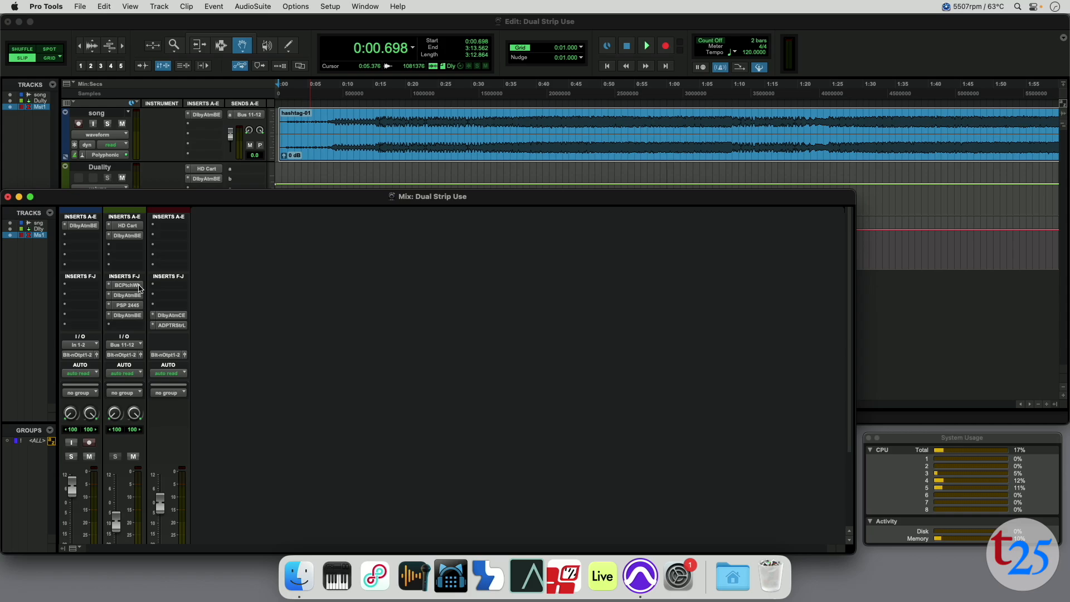
Inspect the HD Cart reverb and the Dolby Atmos Beam following it on the Duality track, closing each window.
click(122, 226)
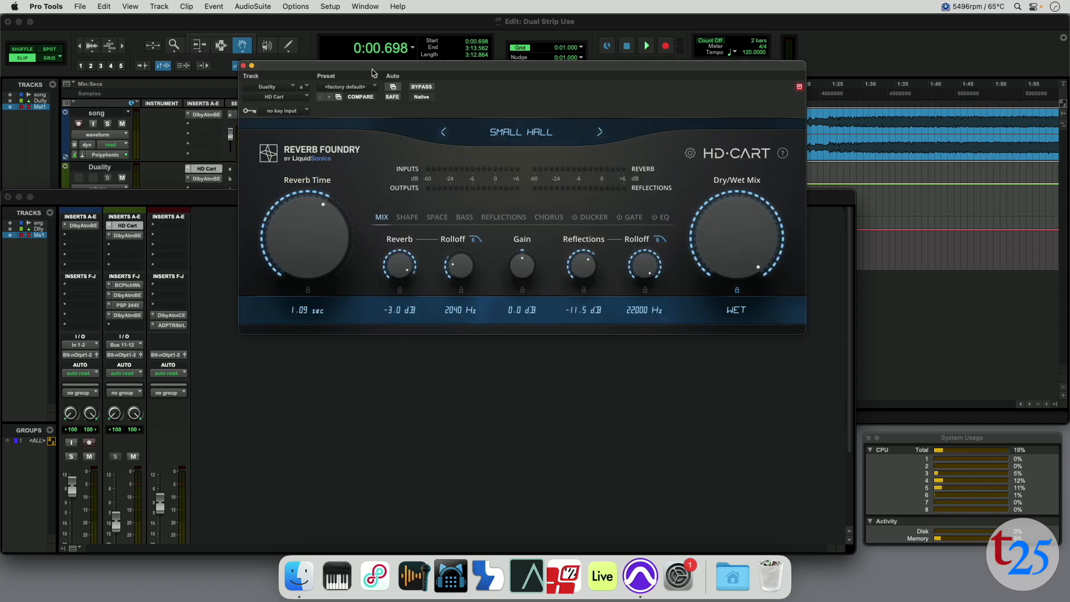
drag(419, 72, 428, 98)
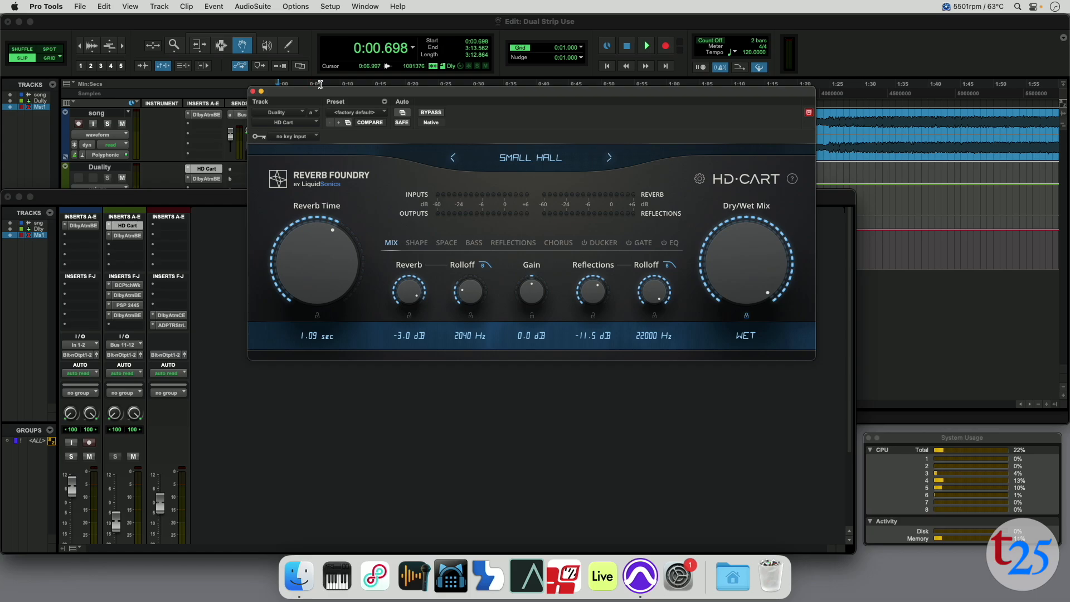
click(253, 92)
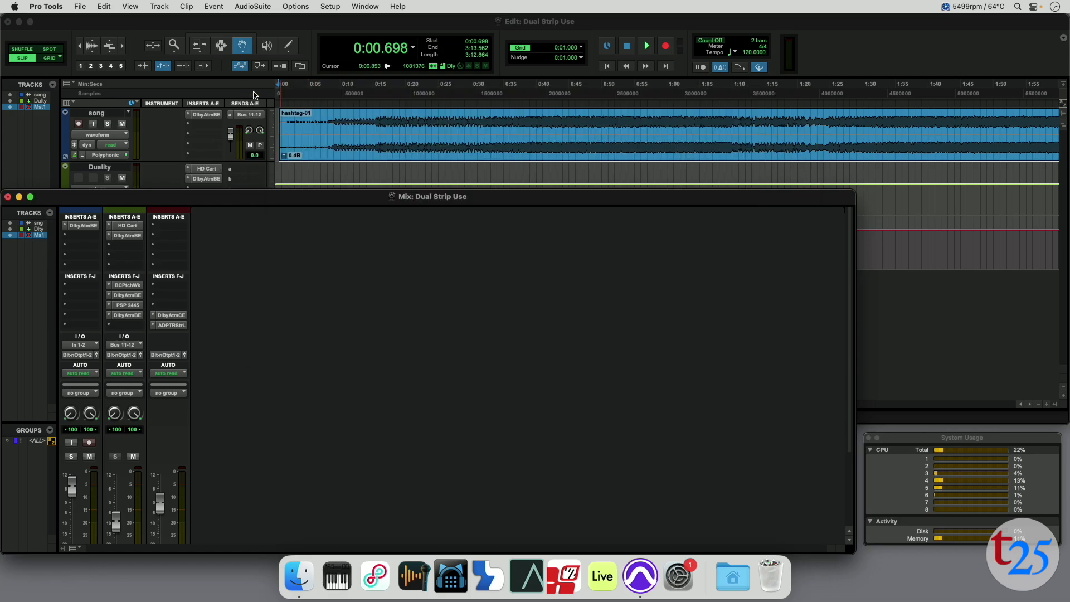
click(130, 236)
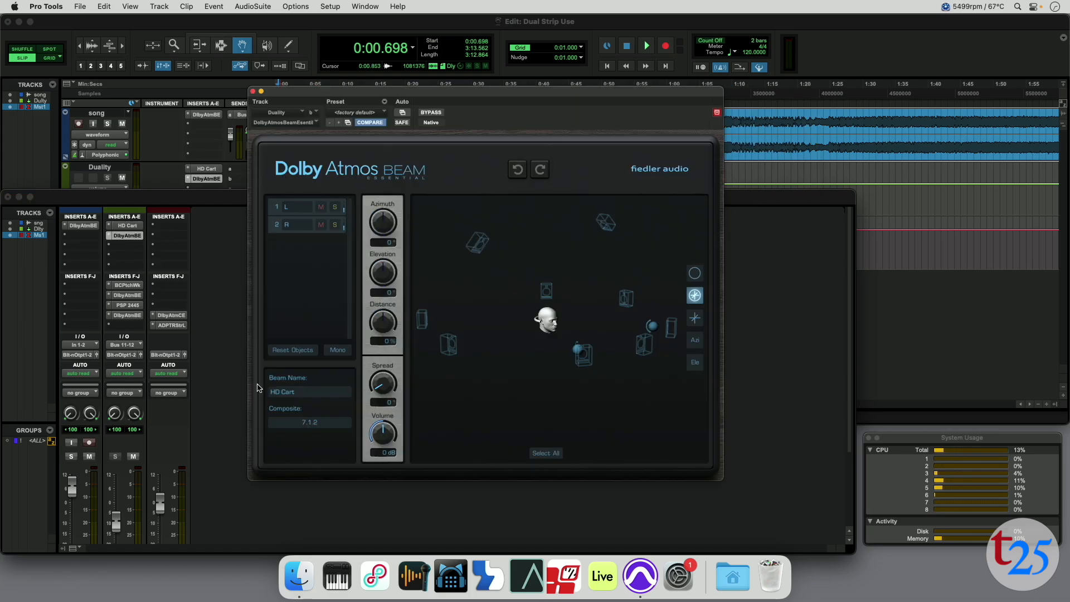
click(306, 392)
click(253, 92)
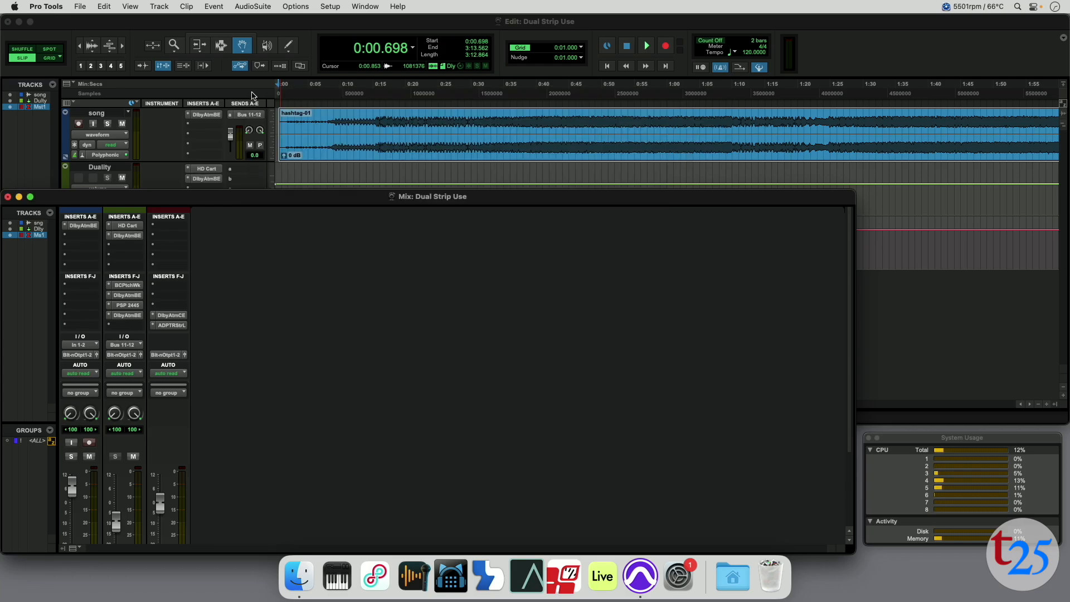
Open PatchWork on the Duality track and check the file loaded in its Audio Player, closing the player window.
click(127, 285)
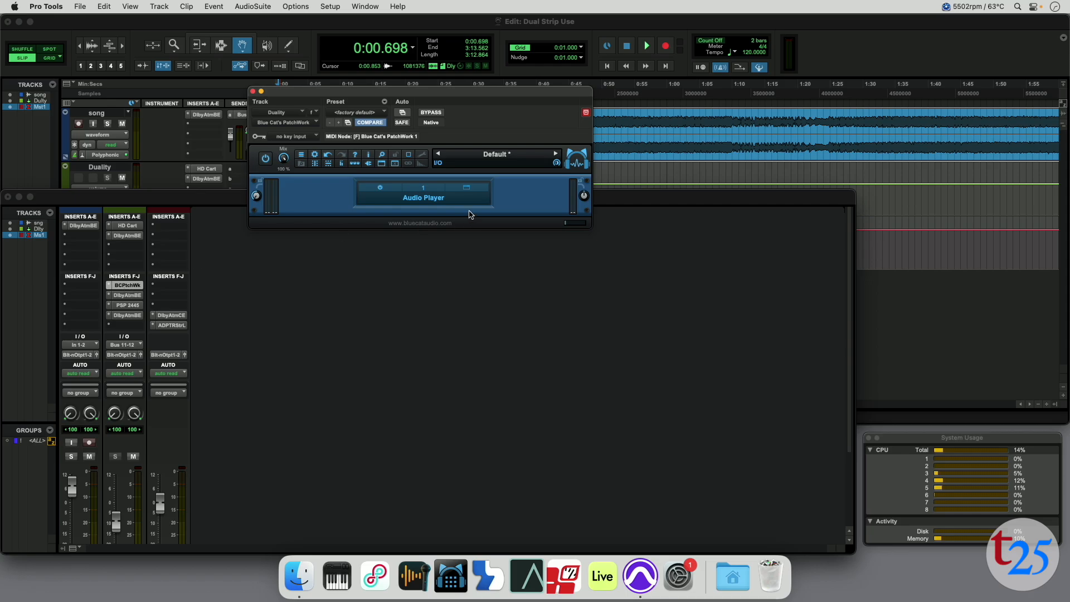
click(466, 190)
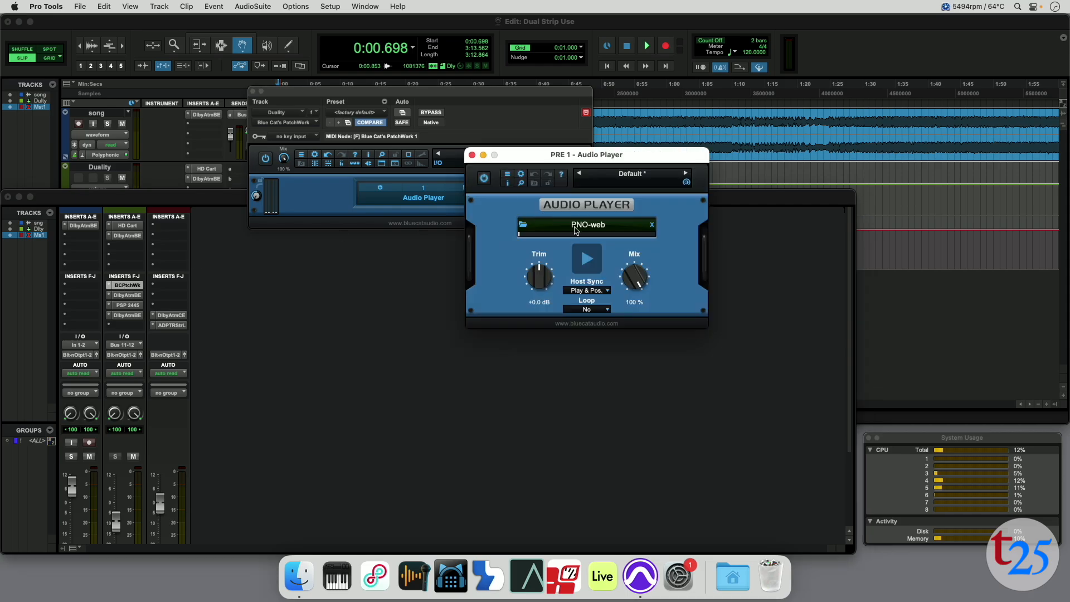
click(472, 155)
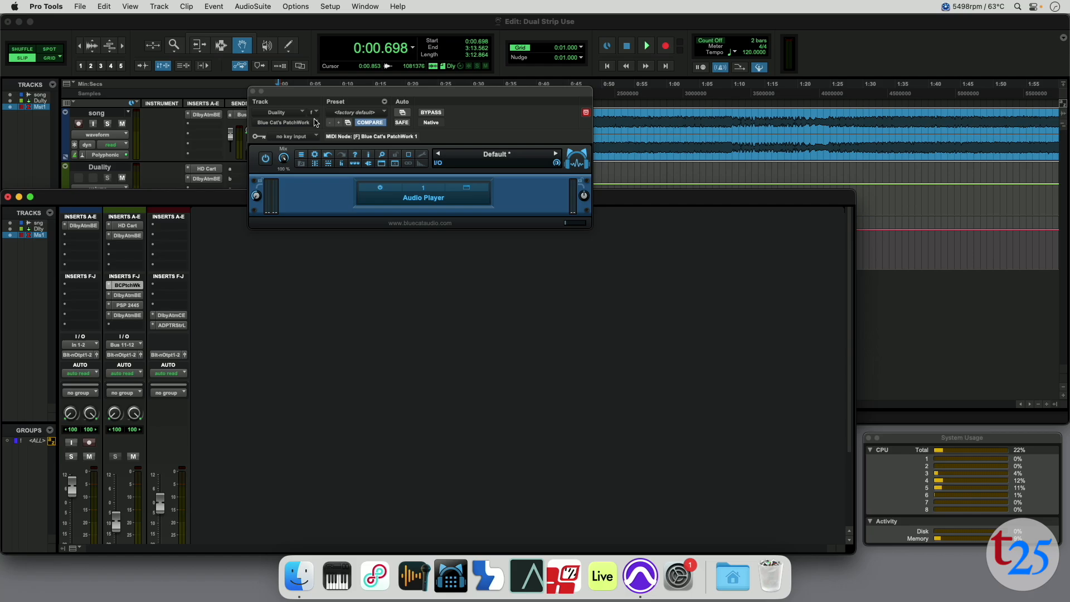
Inspect the PIANO Dolby Atmos Beam and the PSP 2445 reverb on the Duality track, closing each window.
click(253, 91)
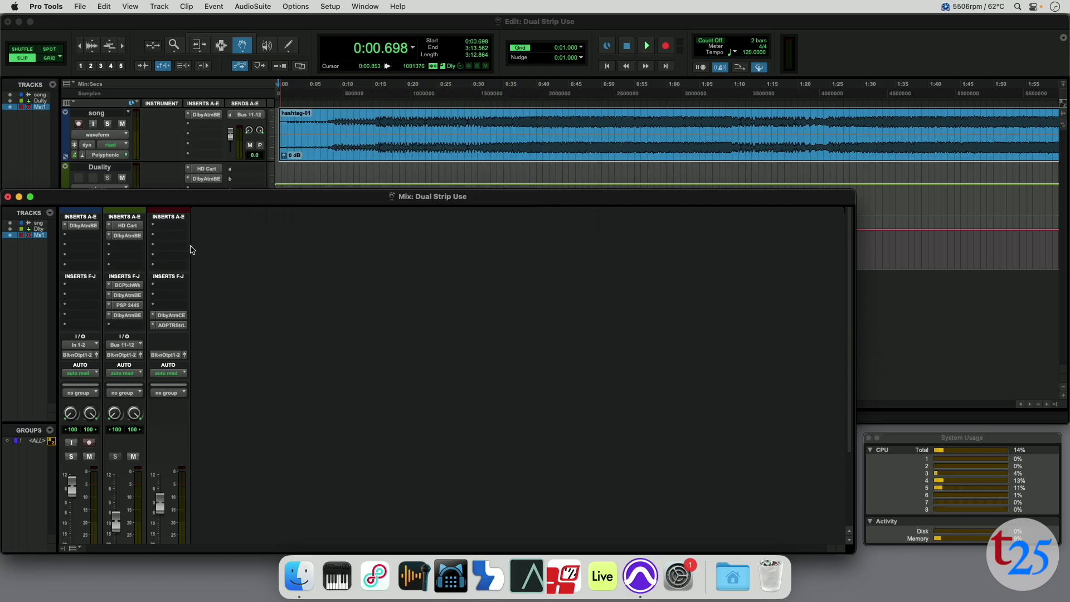
click(127, 295)
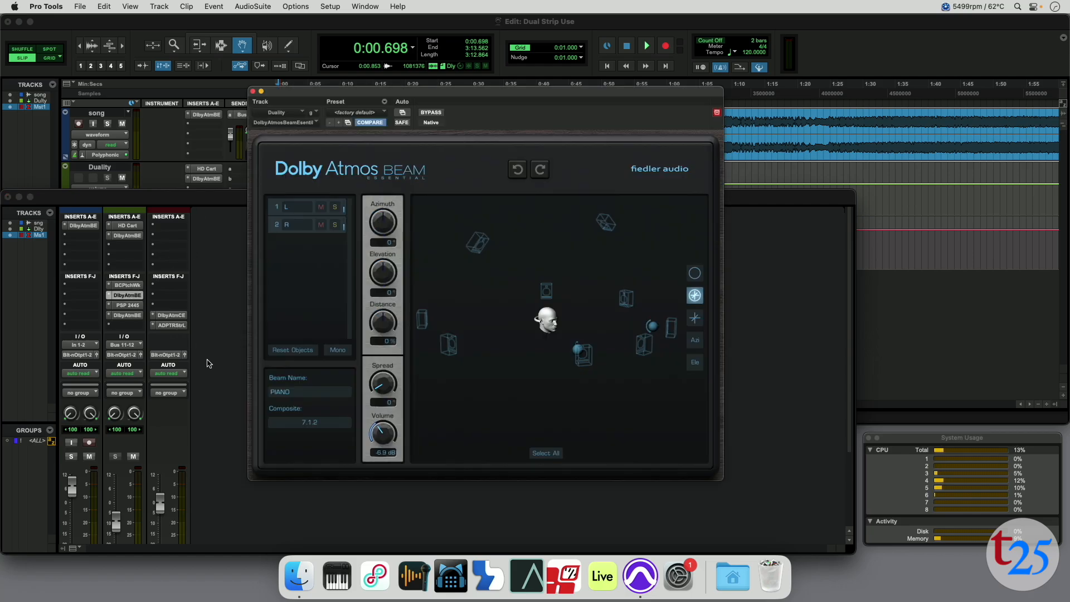
click(254, 91)
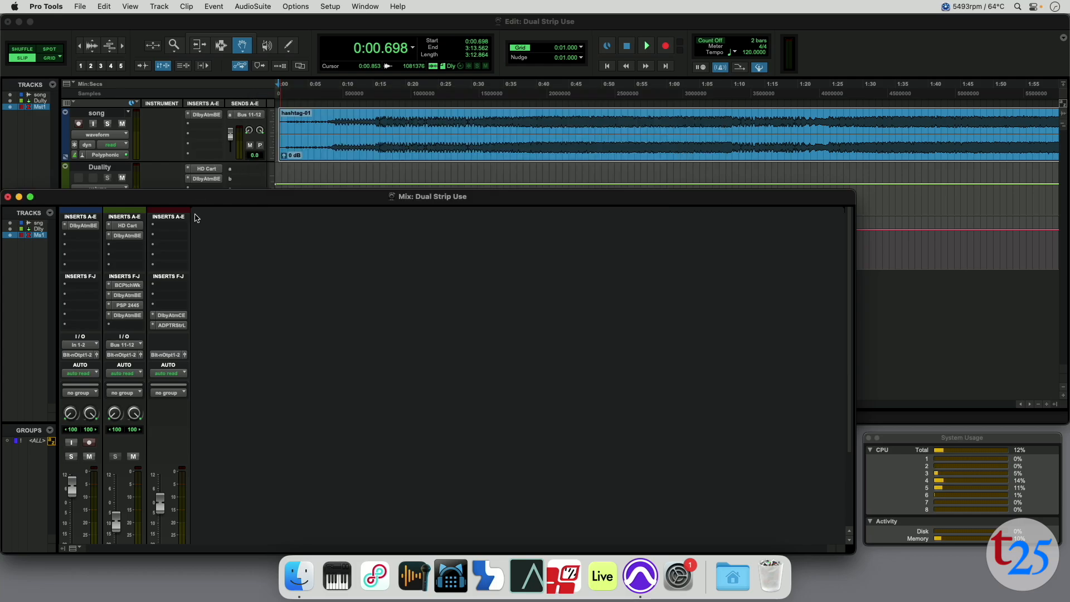
click(127, 306)
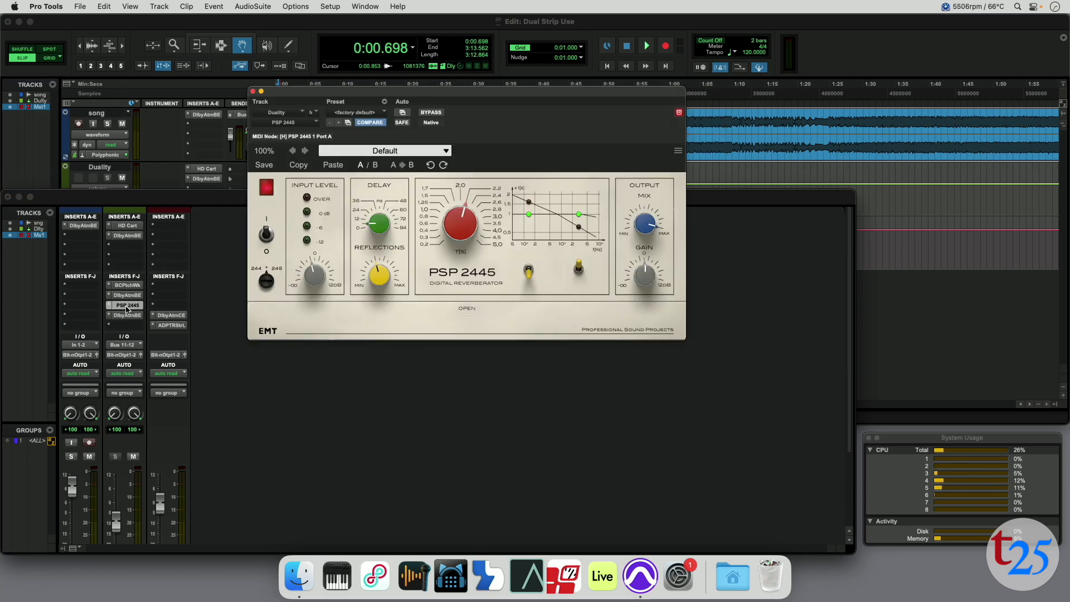
click(254, 92)
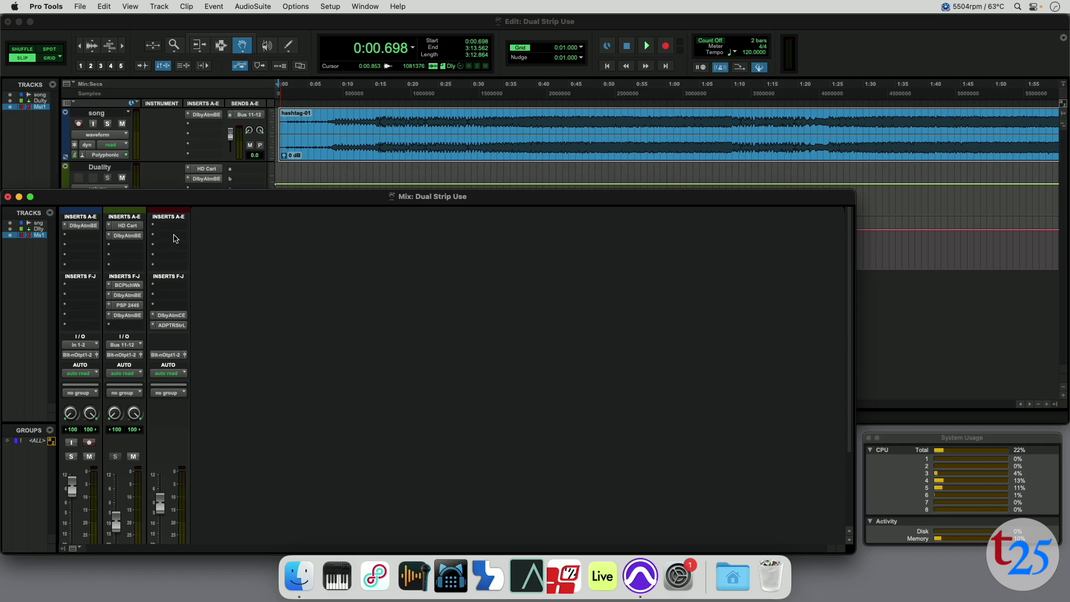
Check the Piano Verb Beam on the Duality track, show the Dolby Atmos Composer on Master 1 and start playback.
click(127, 316)
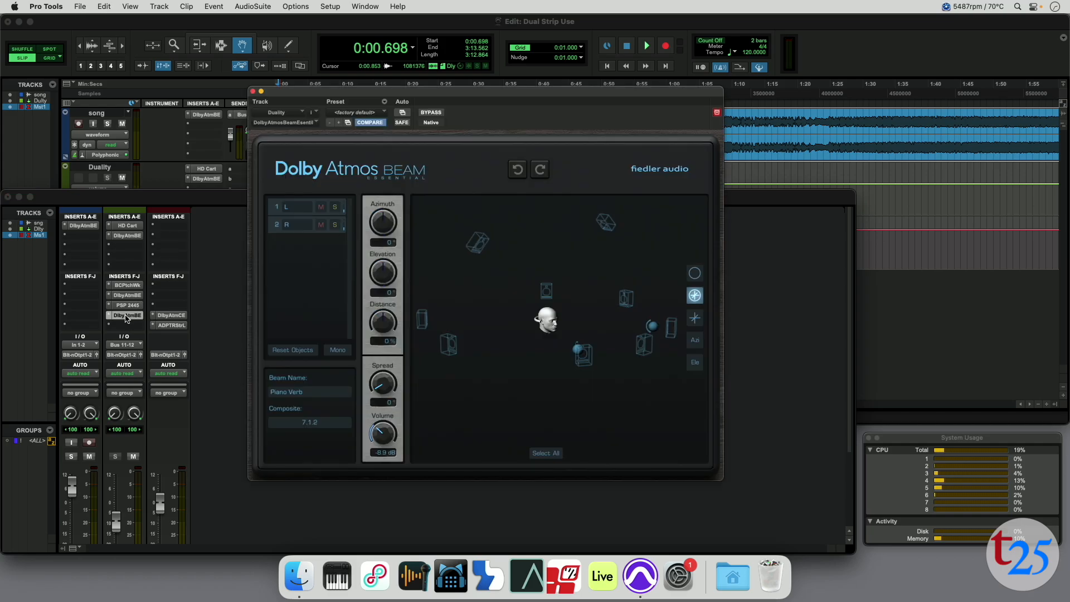
click(254, 91)
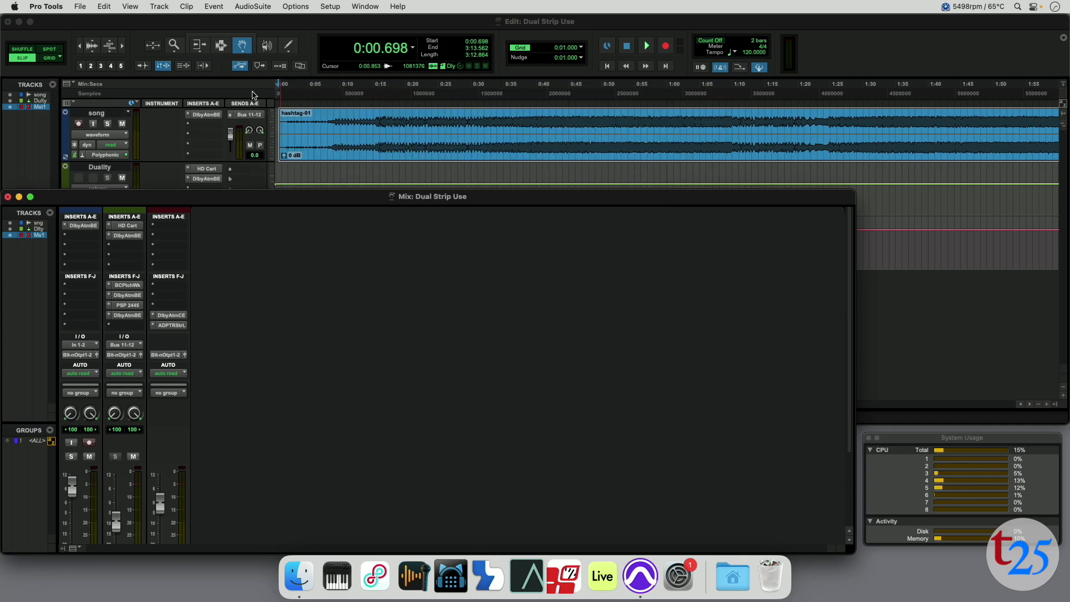
click(166, 316)
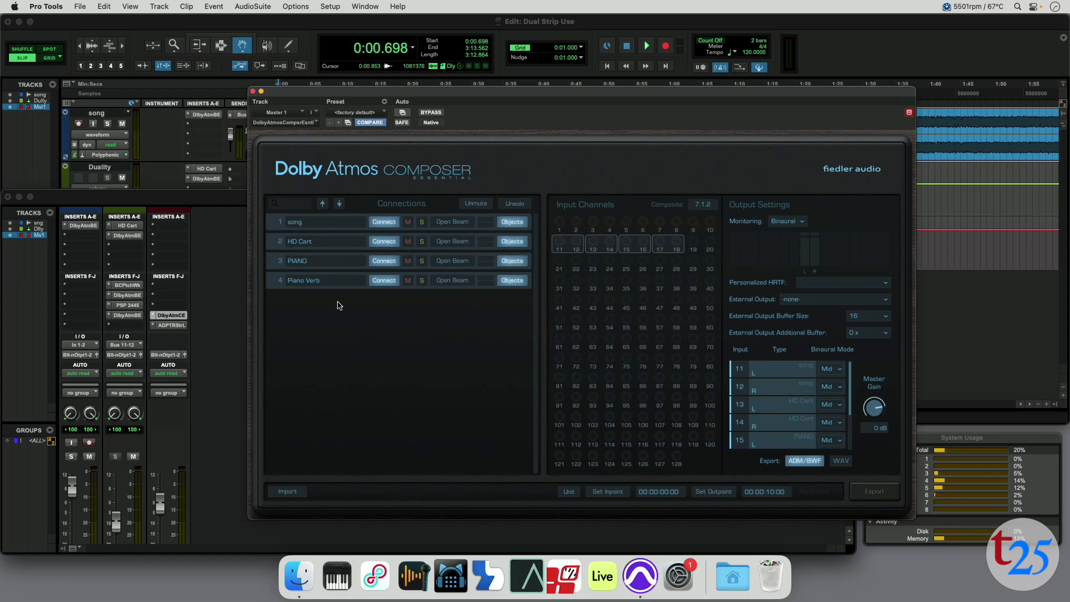
key(space)
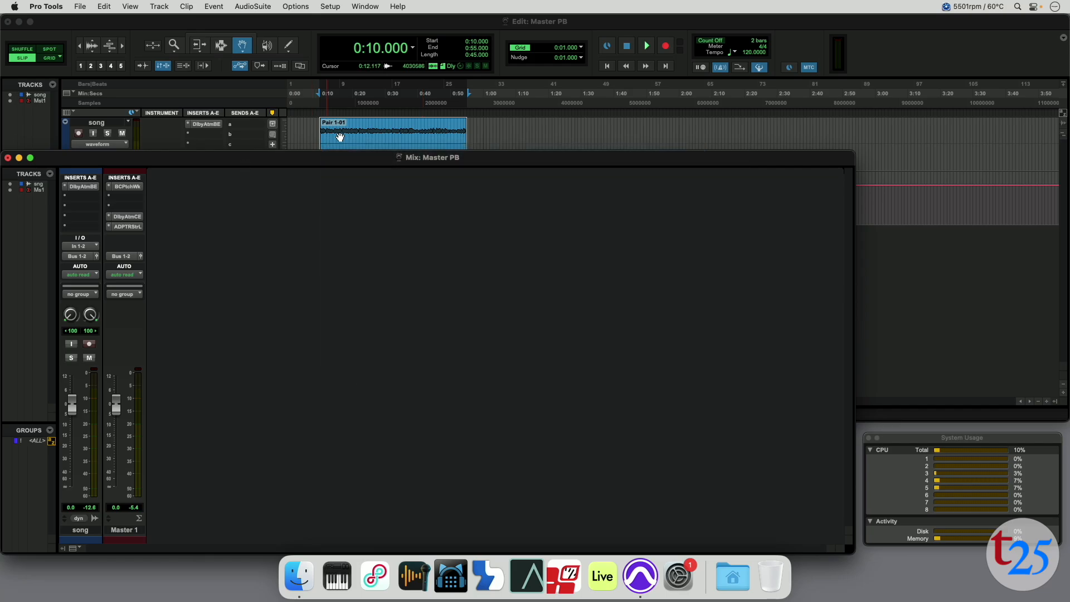
Select the Pair 1-01 clip in Master PB and inspect the Dolby Atmos Beam on the song track, closing its window.
click(352, 138)
key(super+equal)
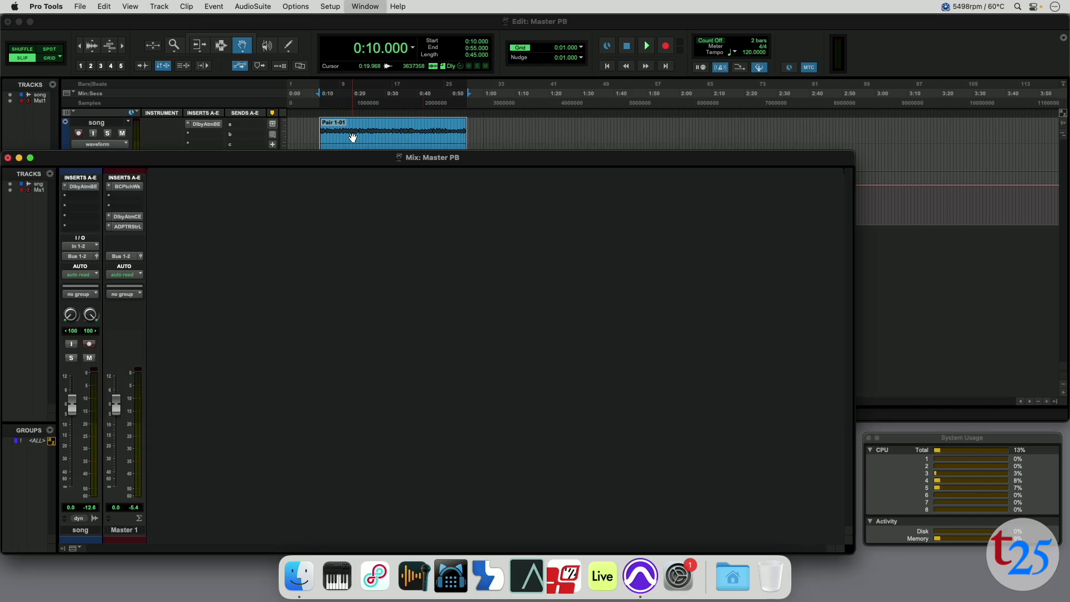
click(84, 186)
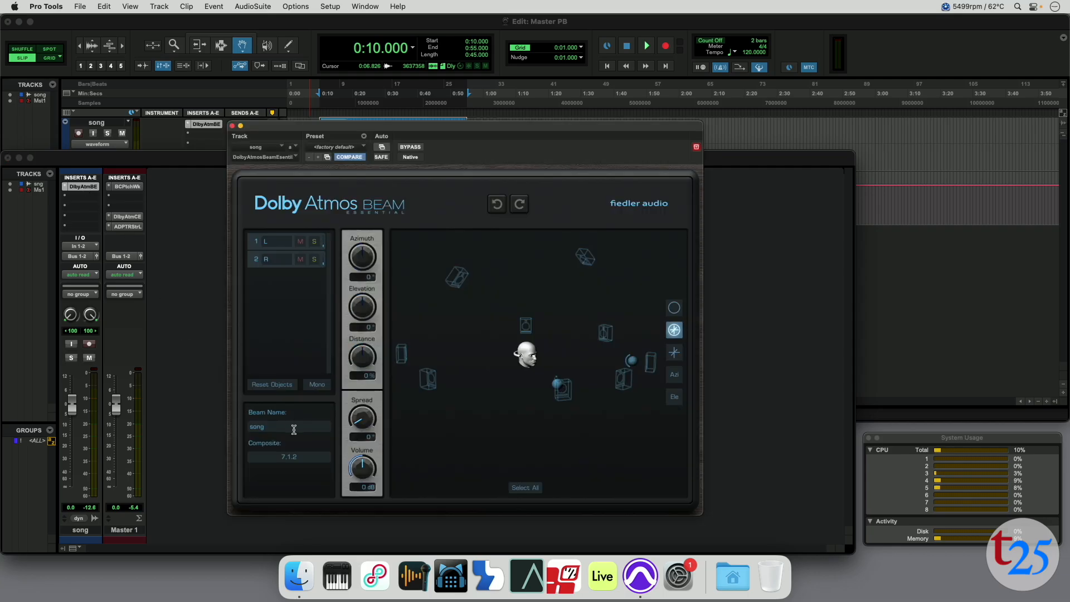
click(233, 127)
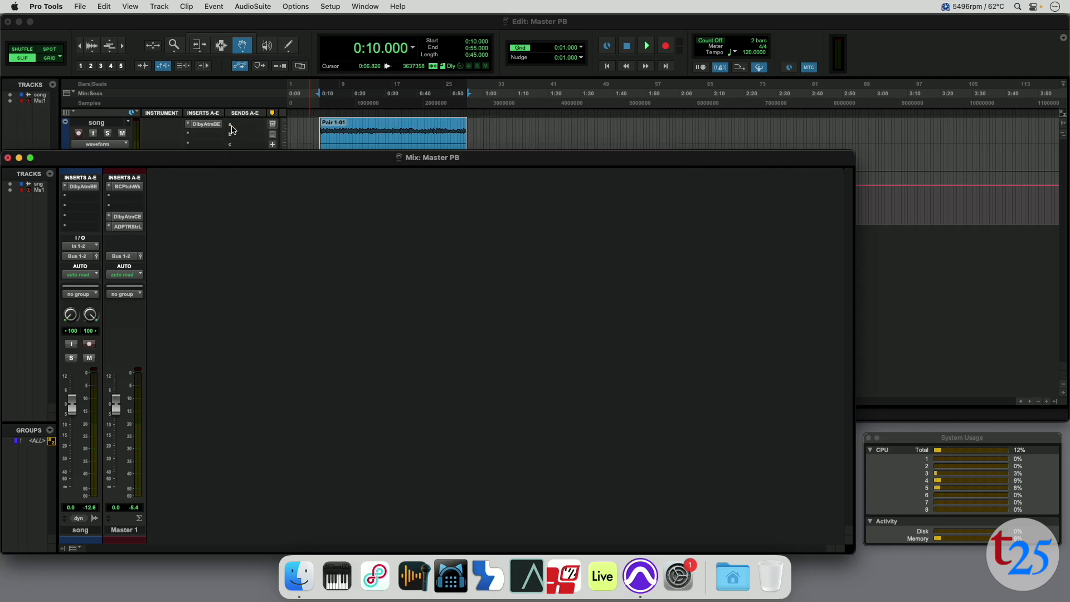
Review PatchWork's parallel chains on Master 1, show the Dolby Atmos Composer on the same track and start playback of Master PB.
click(128, 187)
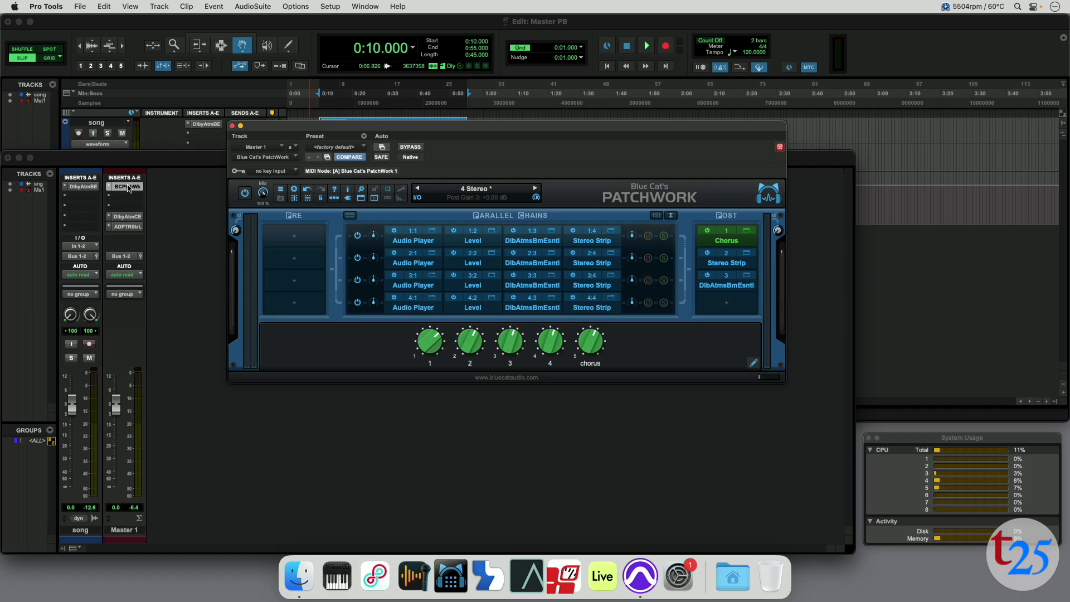
click(233, 125)
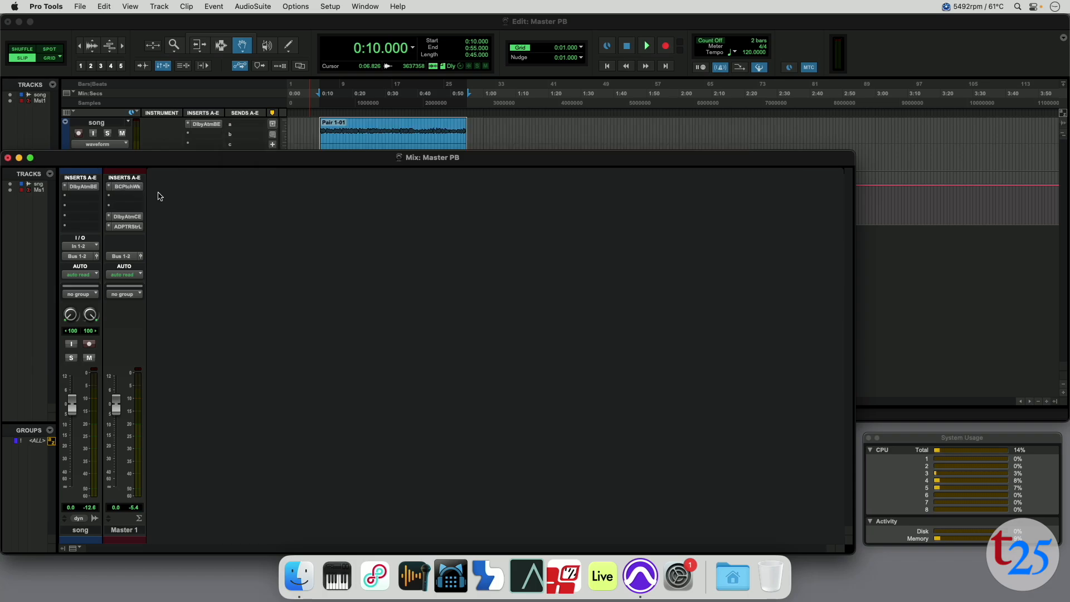
click(121, 218)
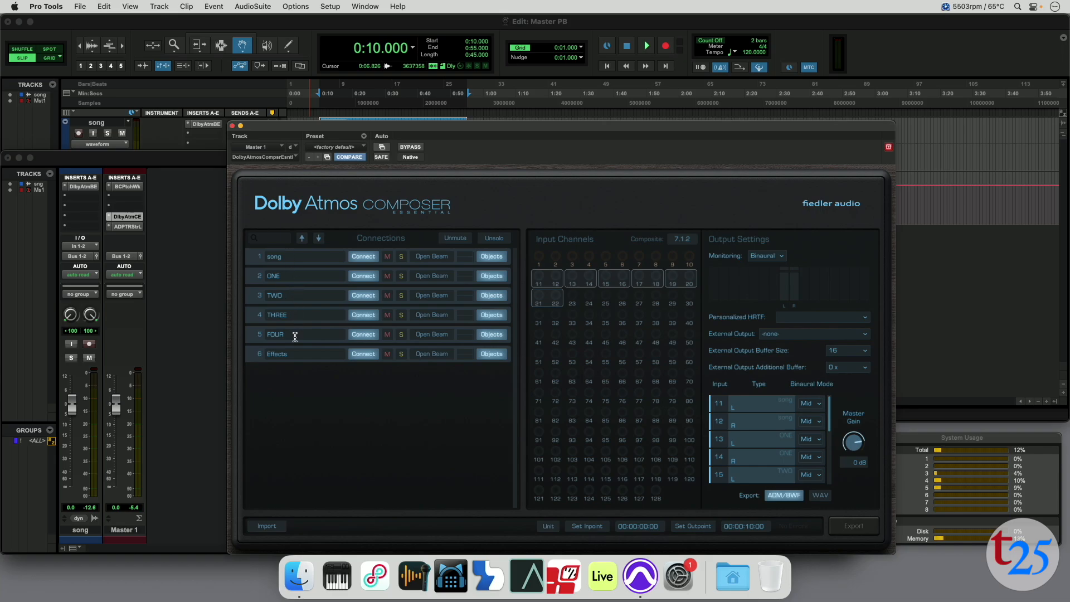
key(space)
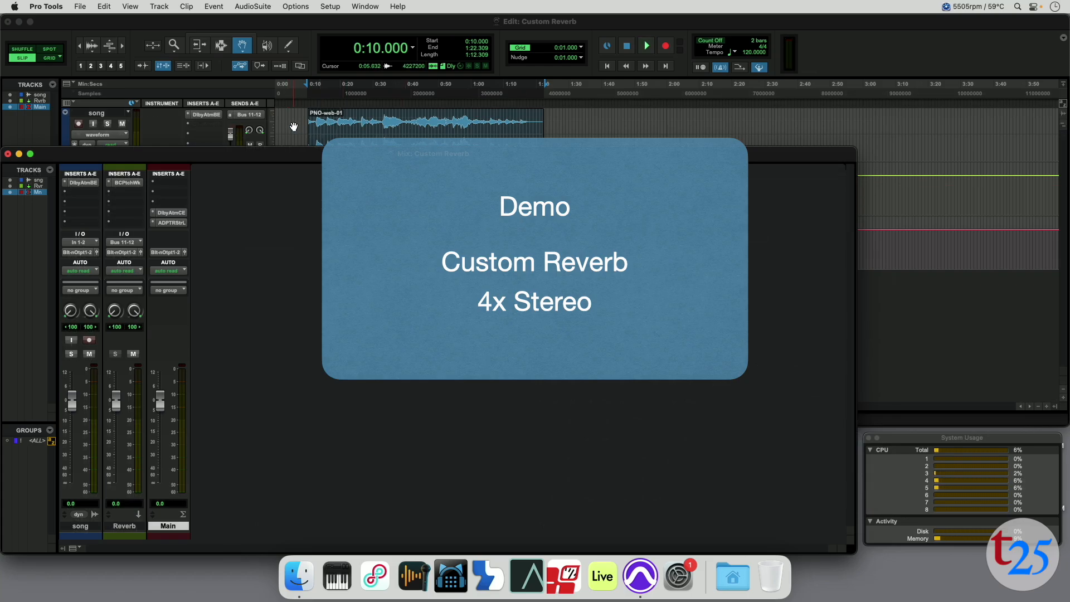
Select the PNO-web-01 clip in Custom Reverb, inspect the song track's Bus 11-12 send and show the Mix window.
click(337, 125)
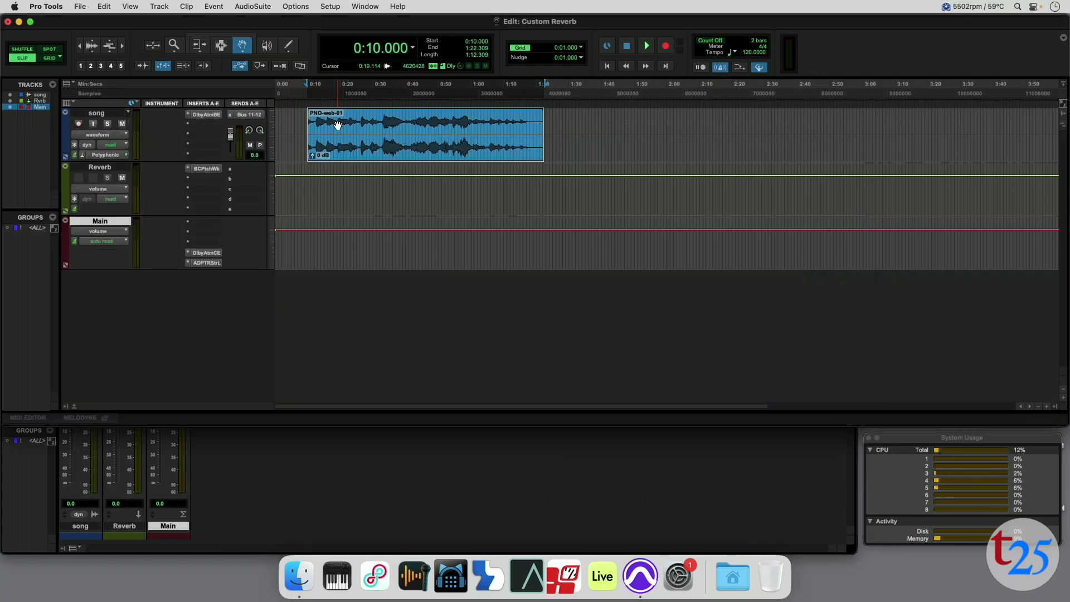
click(252, 115)
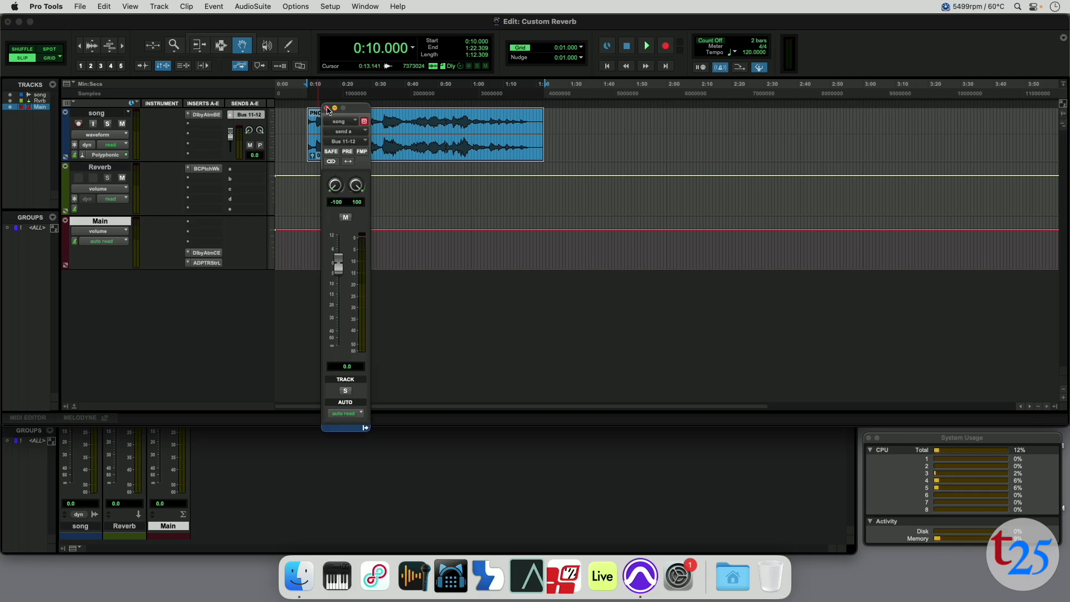
click(327, 109)
key(super+equal)
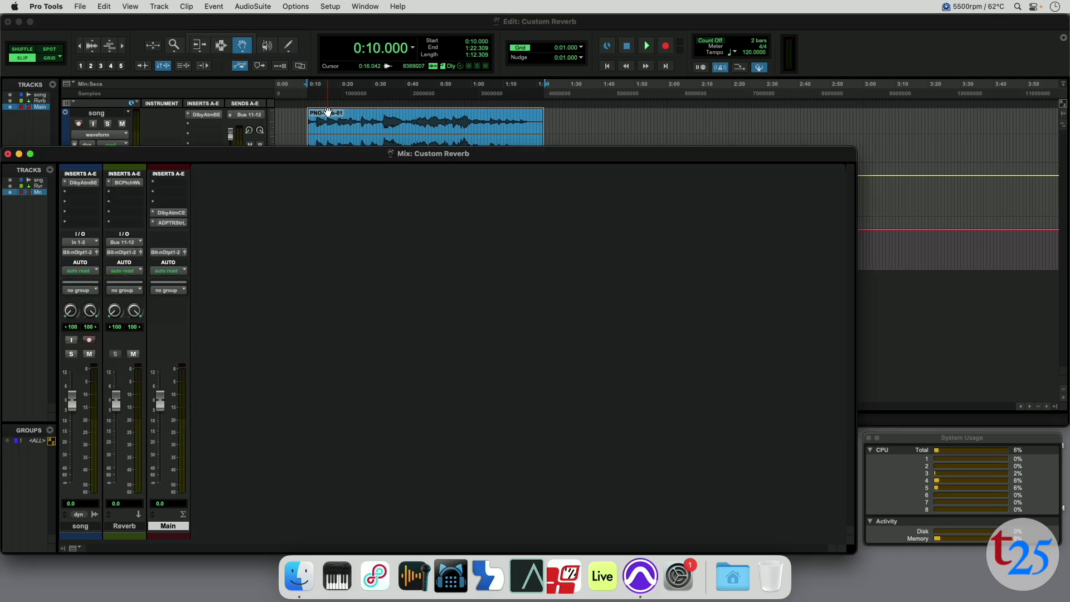
Review PatchWork on the Reverb track, show the Dolby Atmos Composer on Main and start playback of Custom Reverb.
click(128, 184)
click(165, 213)
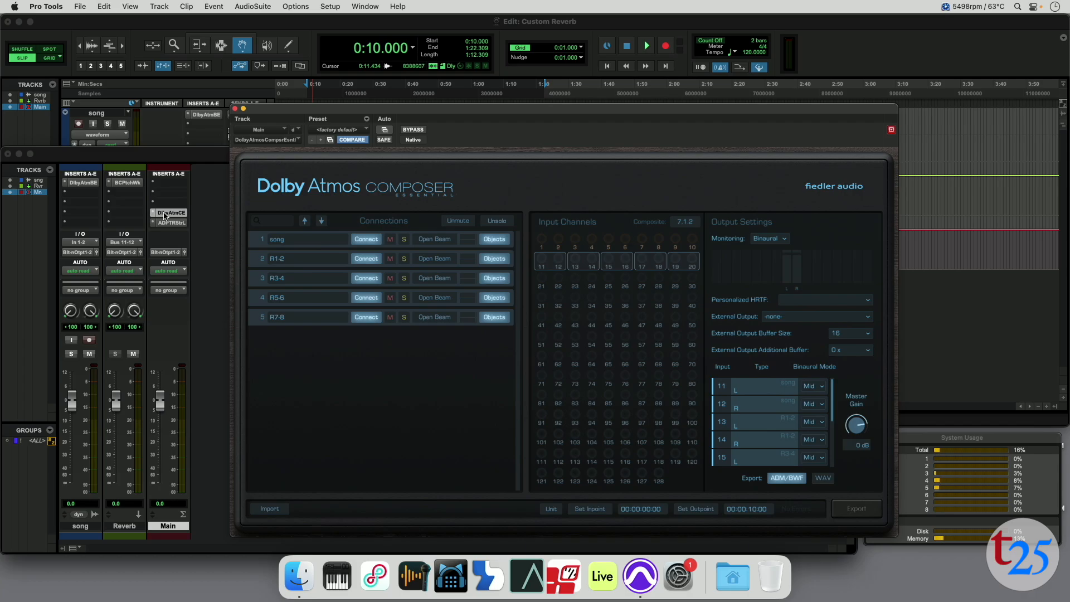
key(space)
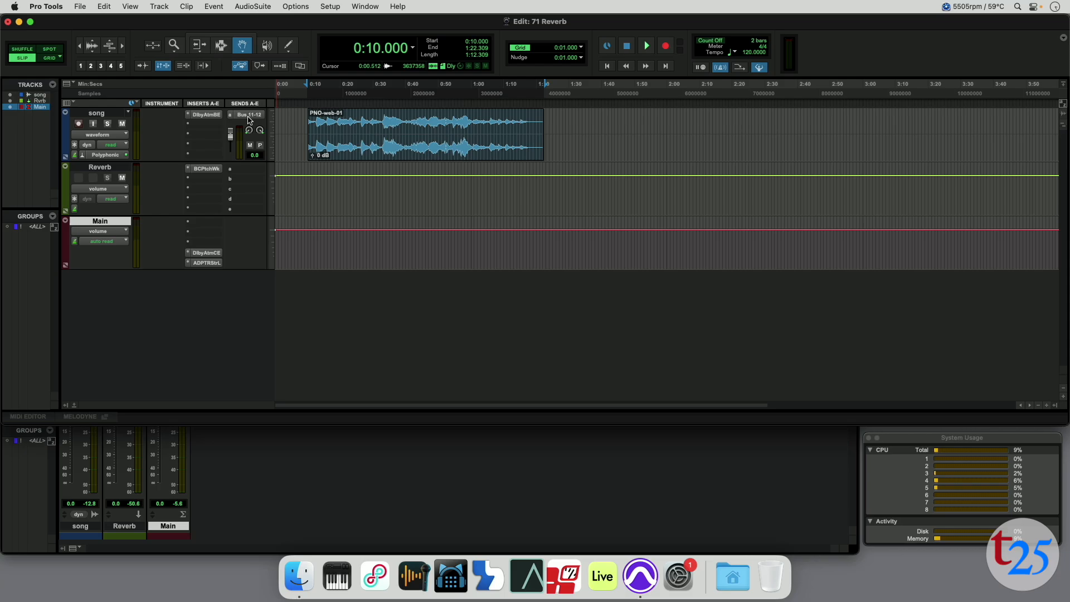
Select the PNO-web-01 clip in 71 Reverb, check the song track's Bus 11-12 send and bring up the Mix window.
click(369, 134)
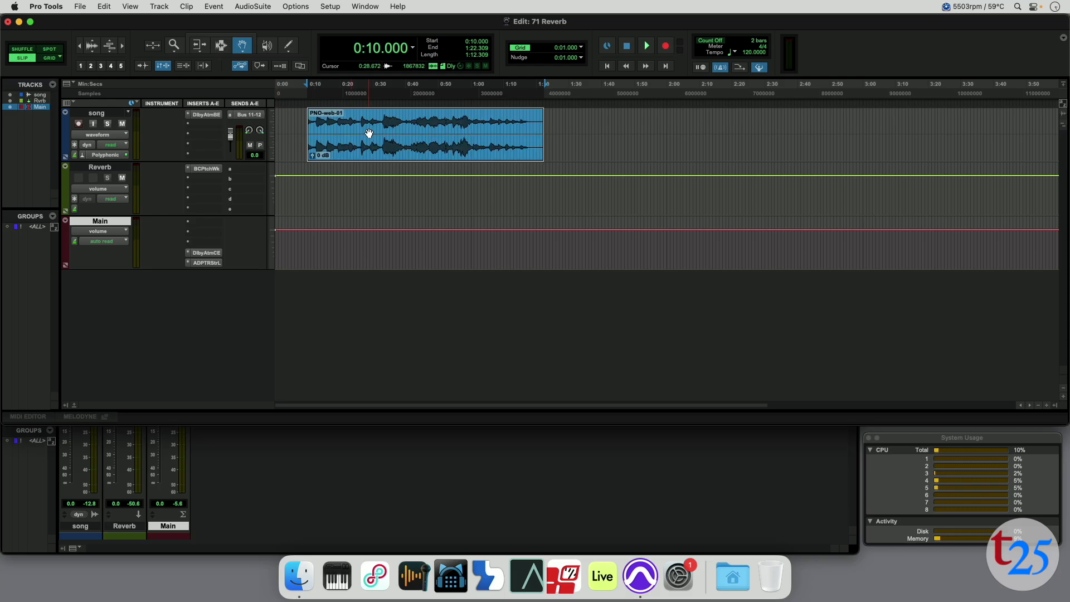
click(248, 114)
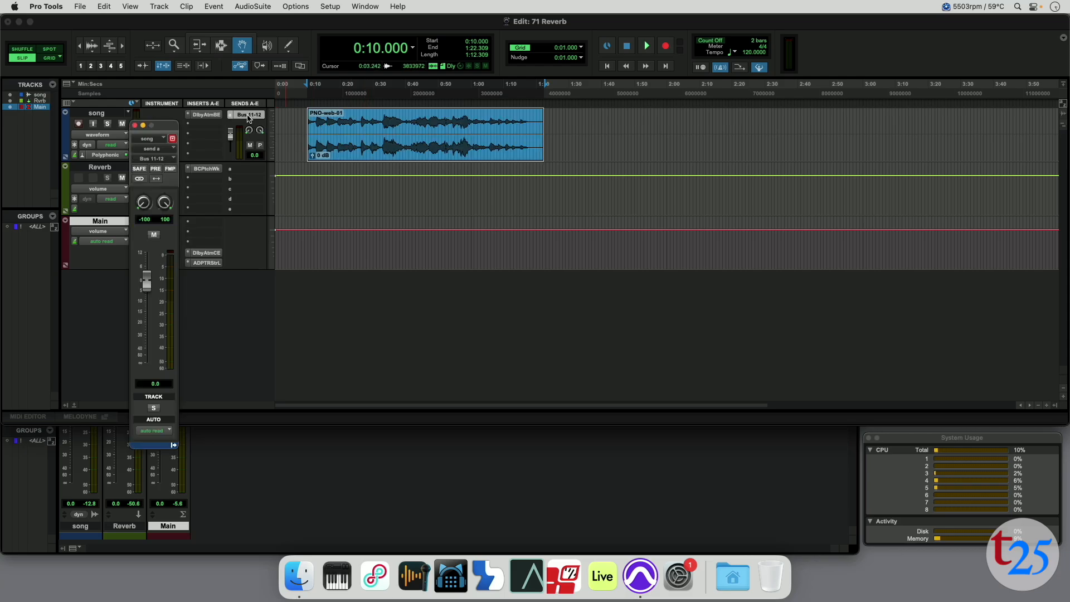
click(135, 125)
key(super+equal)
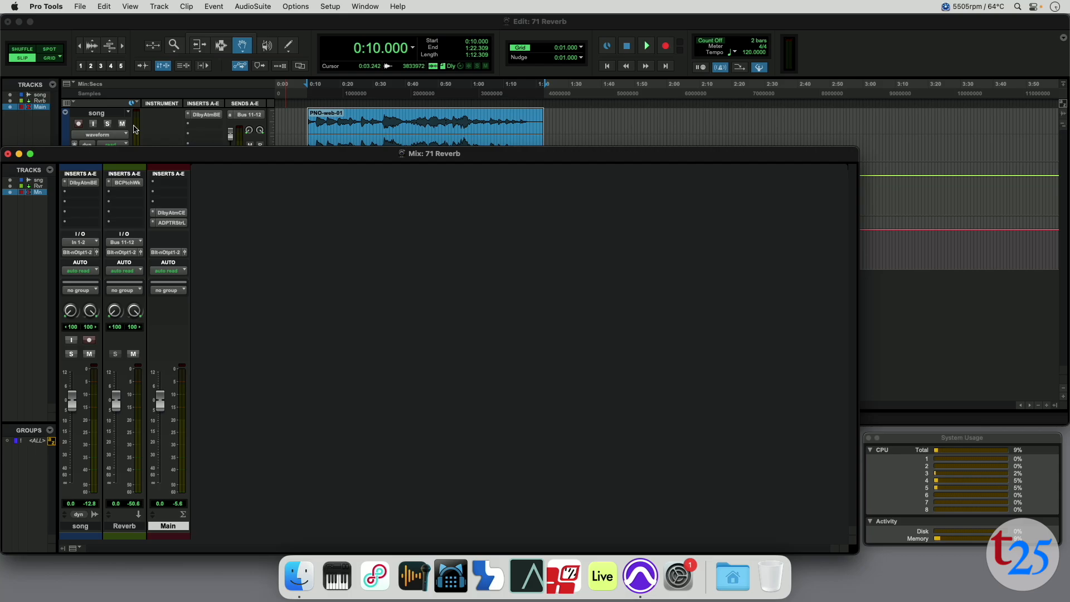
Open PatchWork on the Reverb track and choose Surround (8 in-8 out) as its I/O configuration.
click(119, 182)
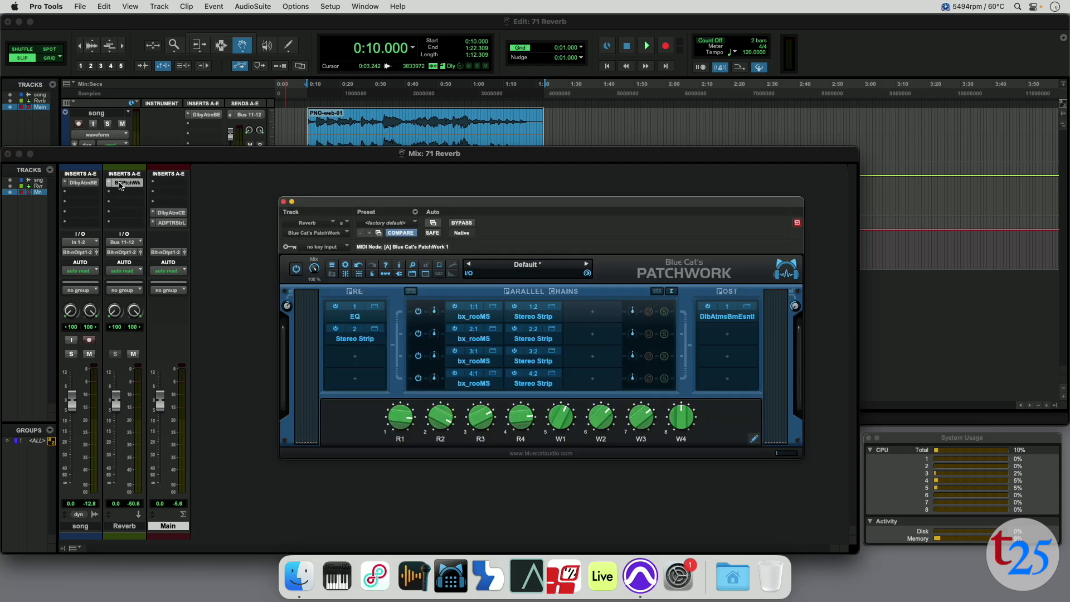
click(469, 273)
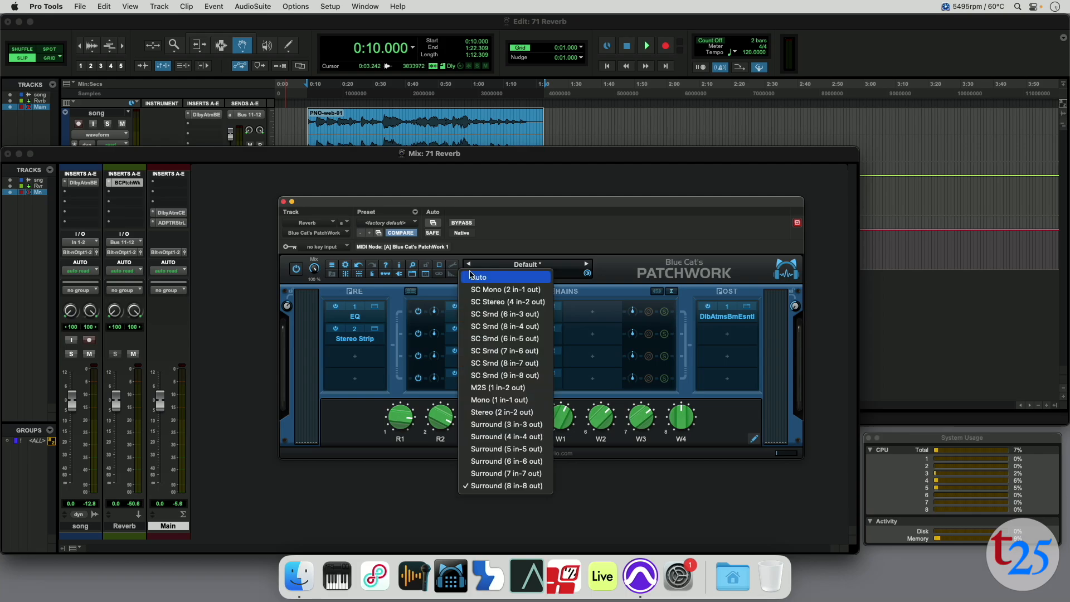
click(517, 485)
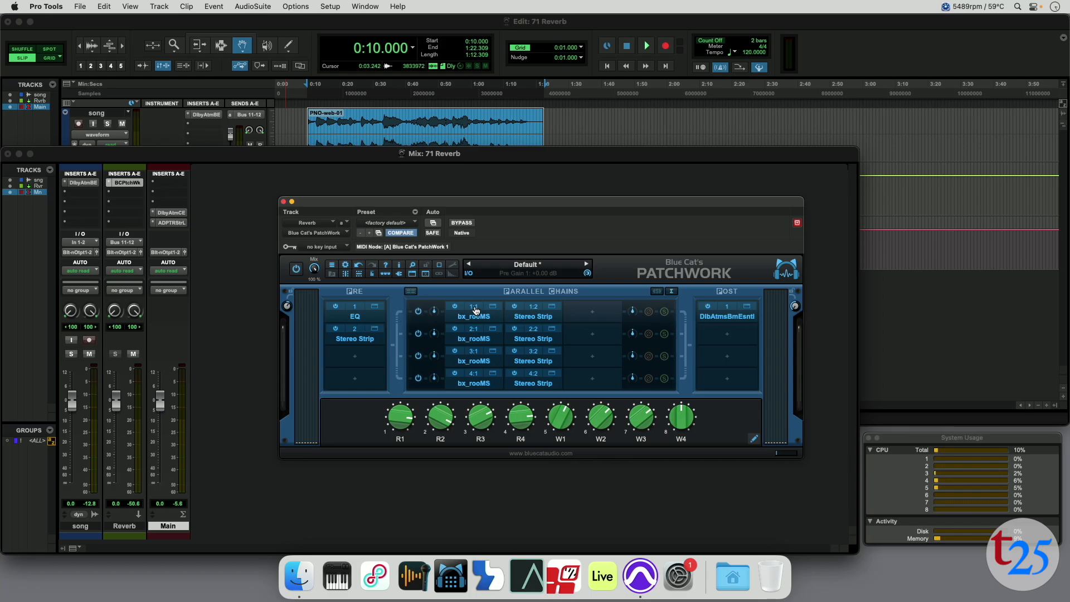
Check the Audio I/O channel routing of the bx_rooMS plug-in in the fourth parallel chain, leaving it without changes.
right_click(472, 375)
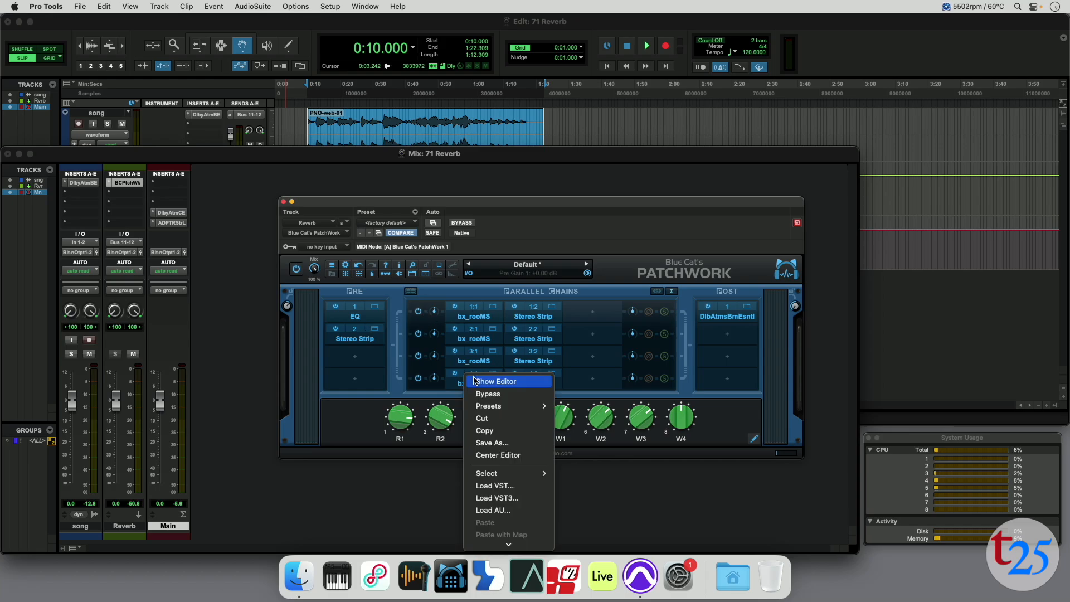
mouse_move(495, 545)
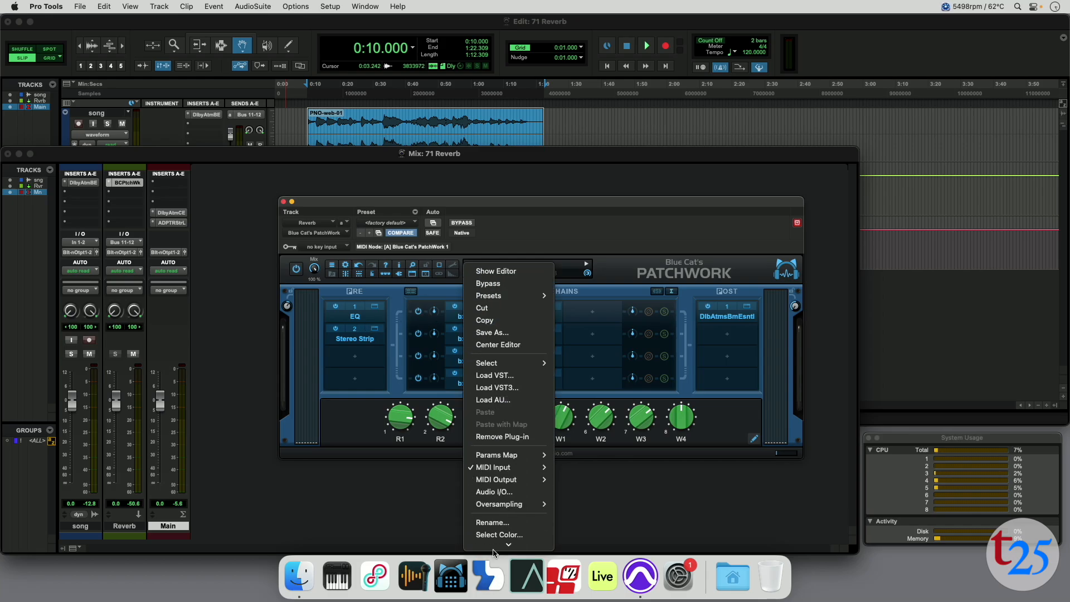
click(495, 485)
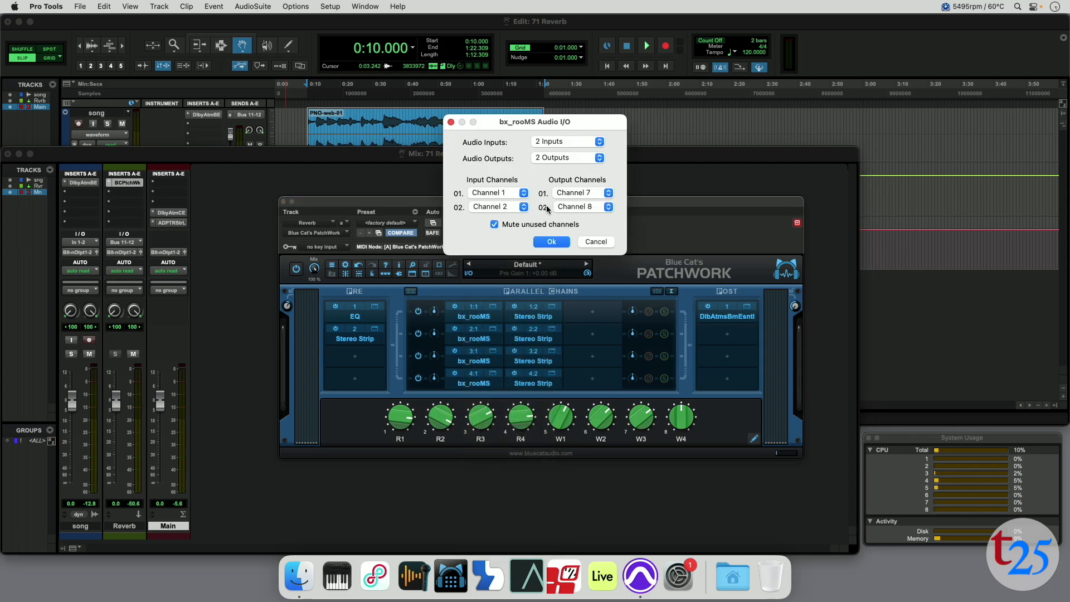
click(595, 241)
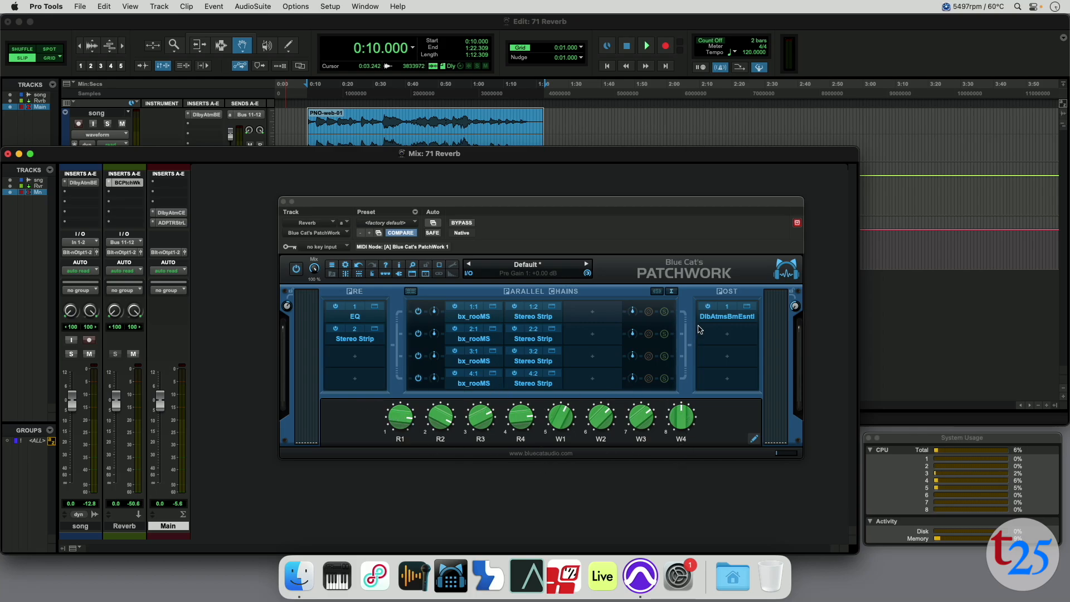
Check the Audio I/O settings of the Dolby Atmos Beam in PatchWork's first post slot, cancel them and open its editor.
click(728, 309)
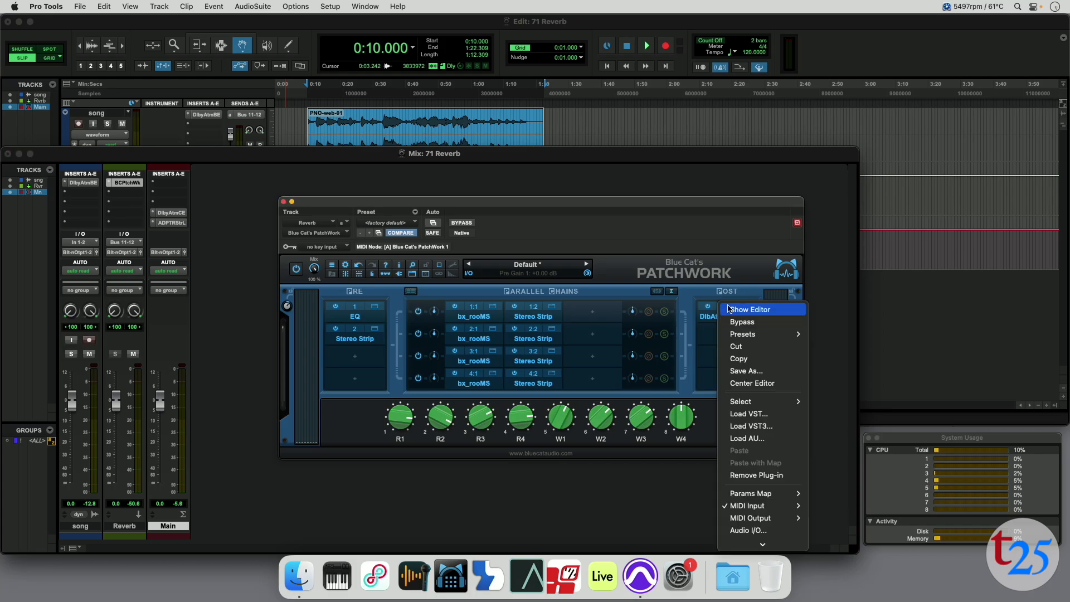
click(744, 530)
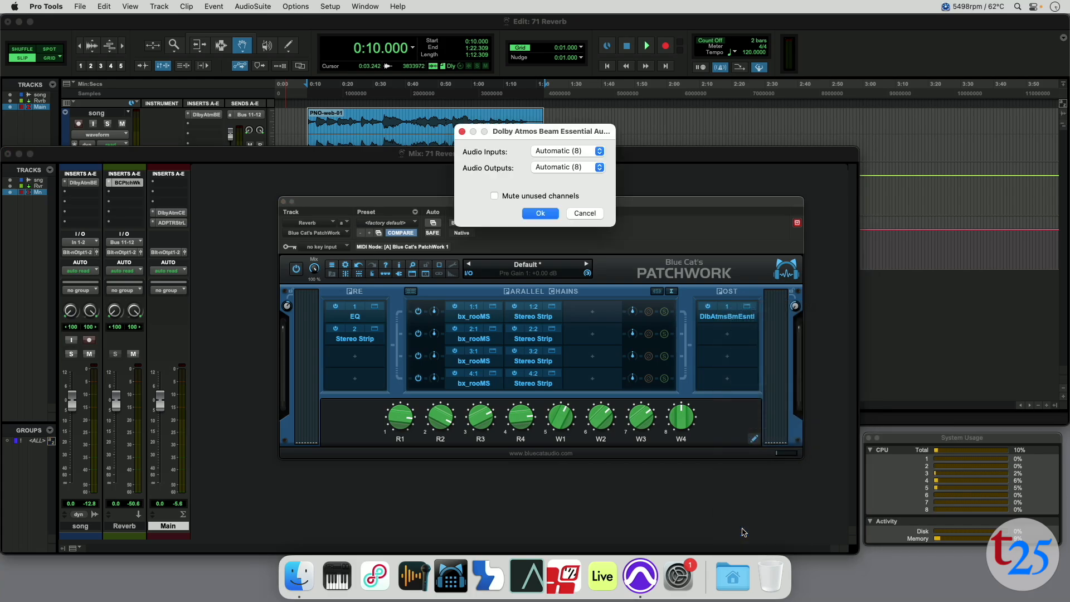
click(585, 214)
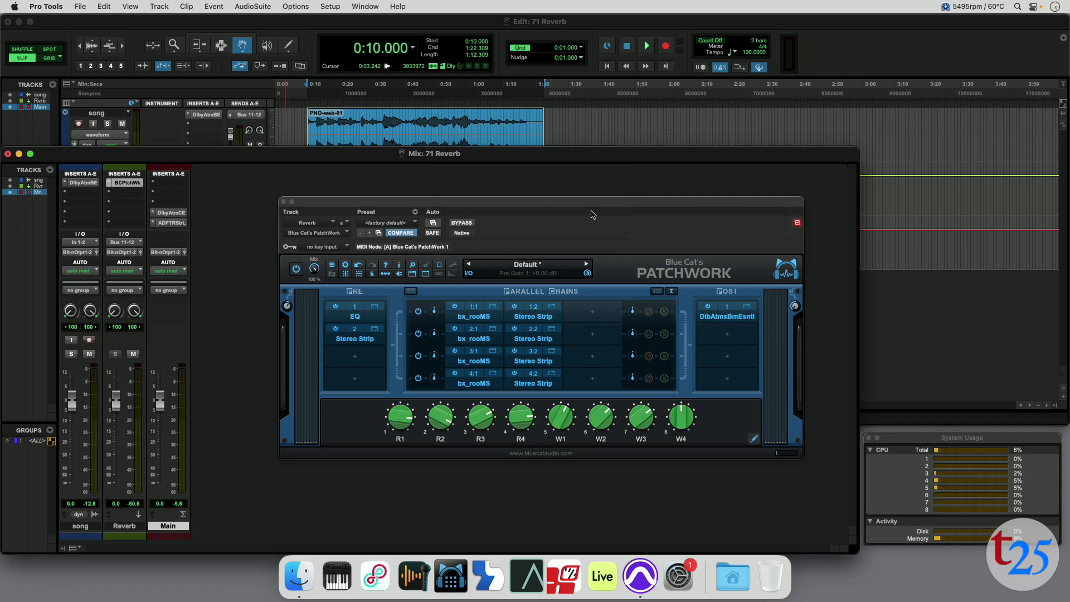
click(747, 312)
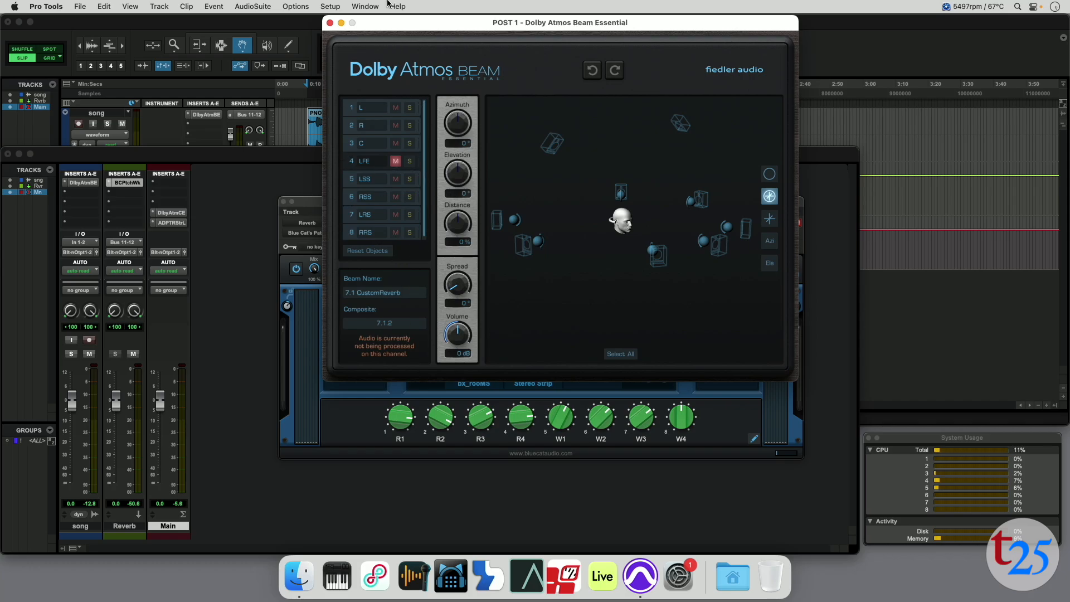
Close the Beam and PatchWork windows, open Dolby Atmos Composer on the Main track and play the 71 Reverb session.
click(329, 22)
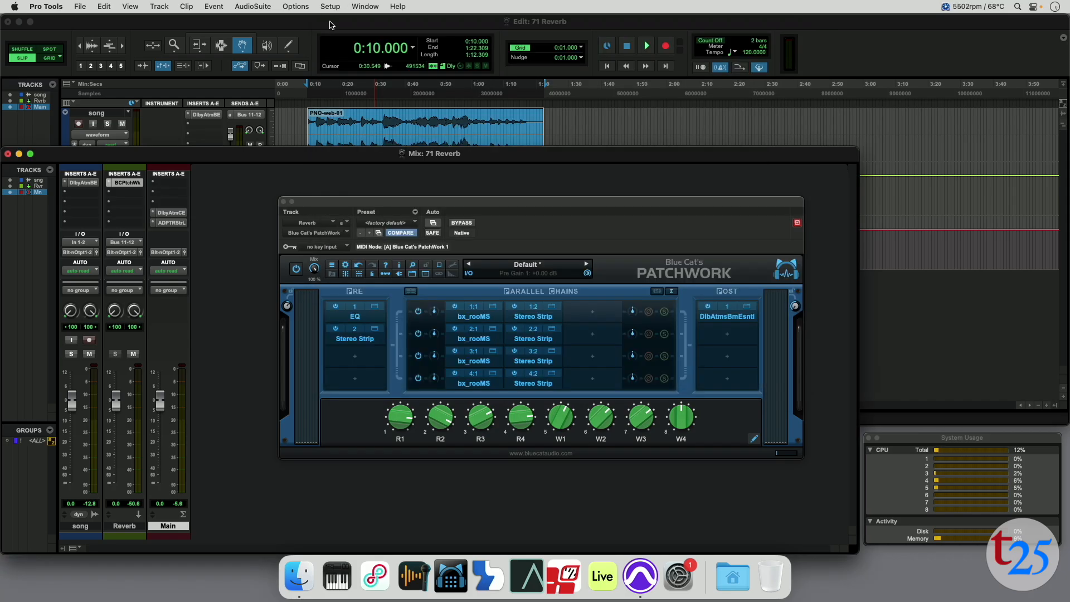
click(284, 201)
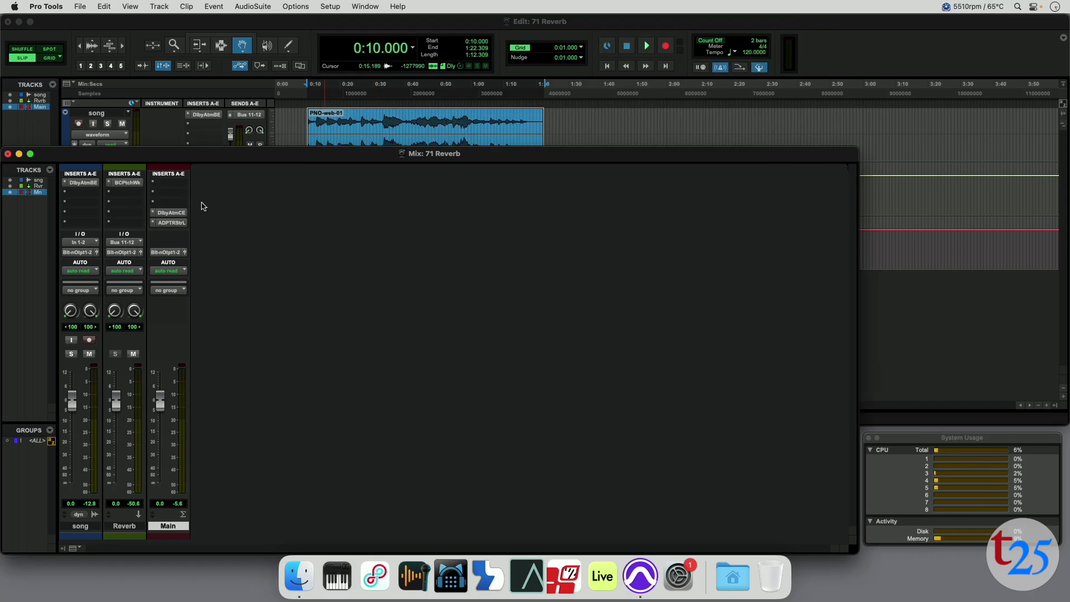
click(176, 216)
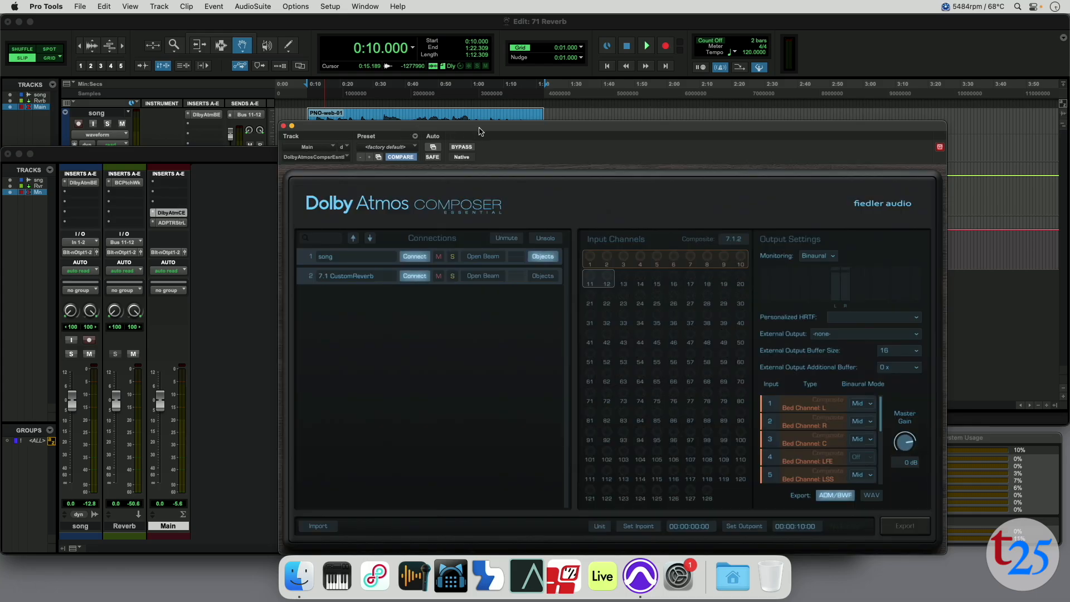
drag(480, 131, 393, 99)
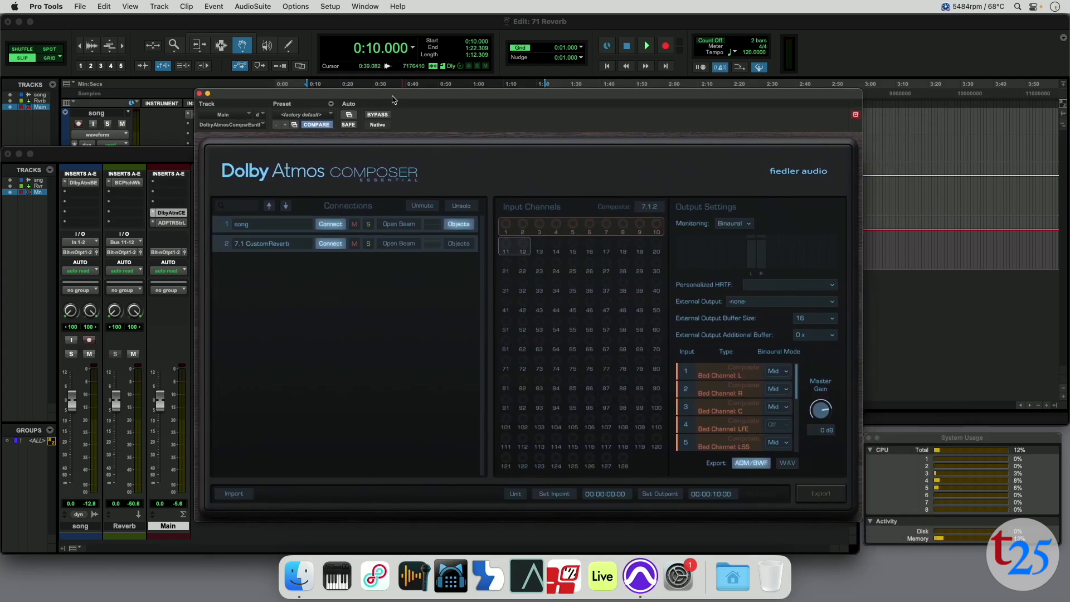
key(space)
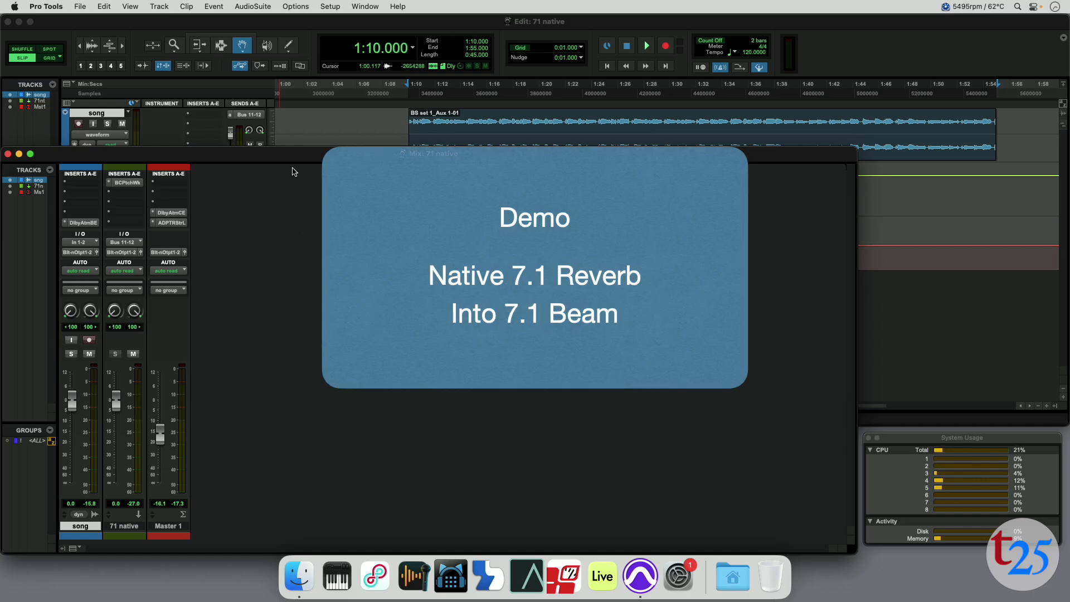
Check the song track's Bus 11-12 send in the 71 native session and bring up the Mix window.
click(249, 115)
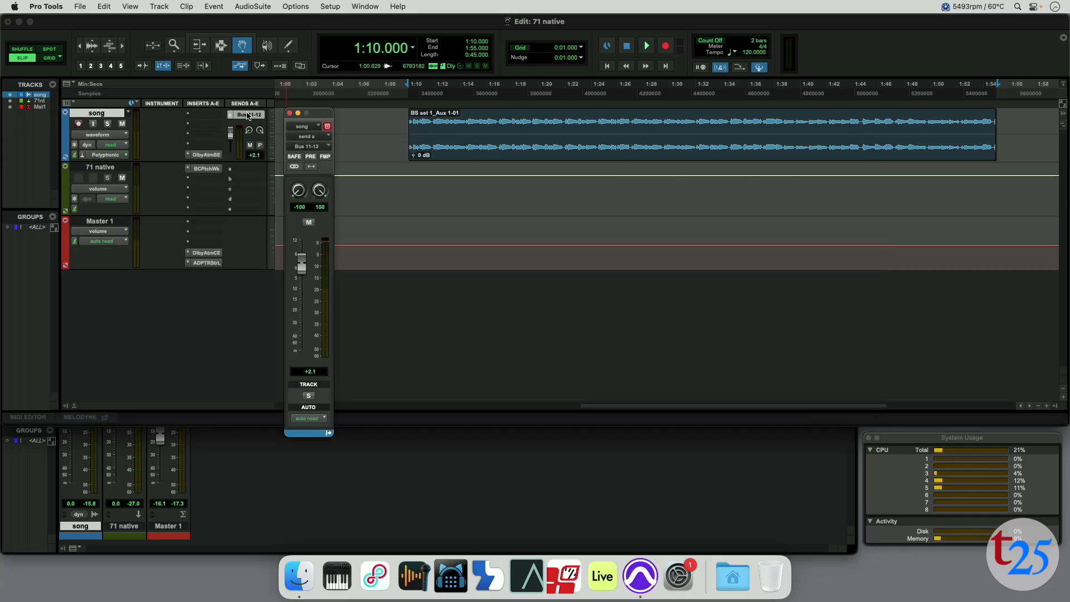
click(290, 113)
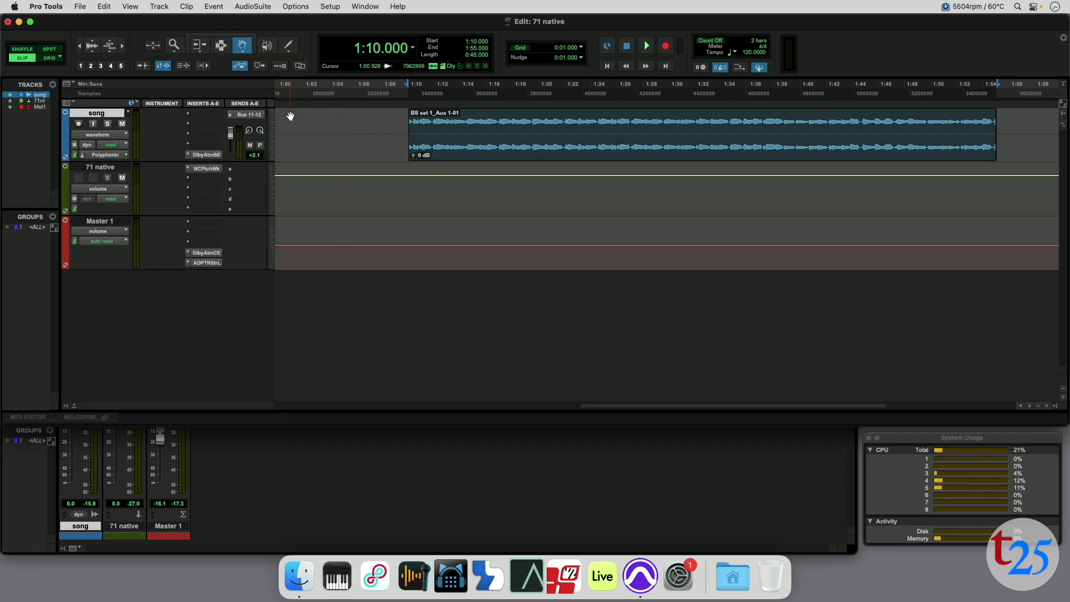
key(super+equal)
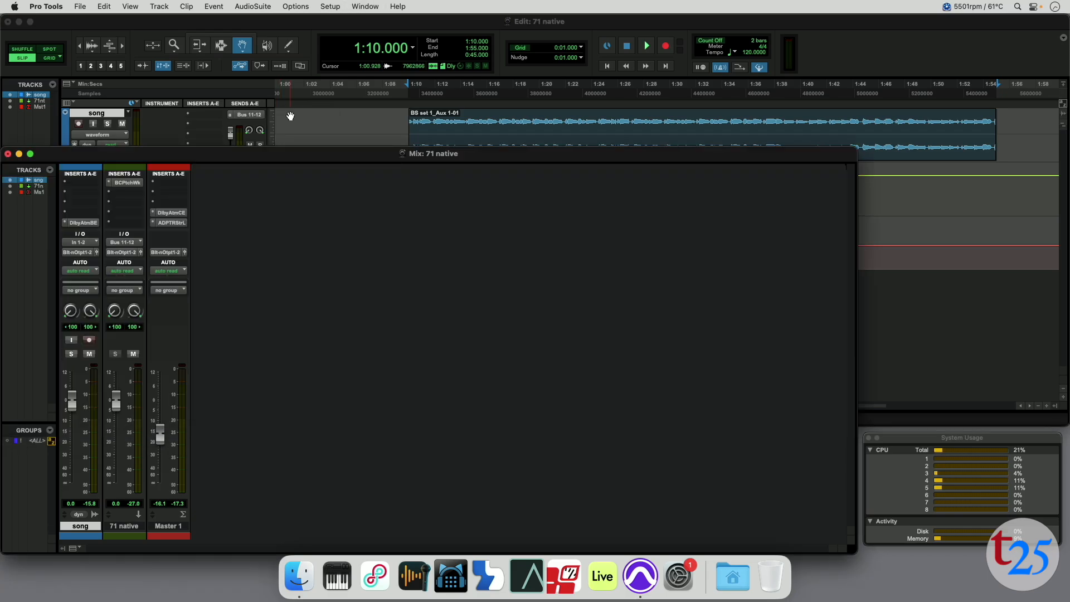
Open PatchWork on the 71 native track and choose Surround (8 in-8 out) as its I/O configuration.
click(128, 183)
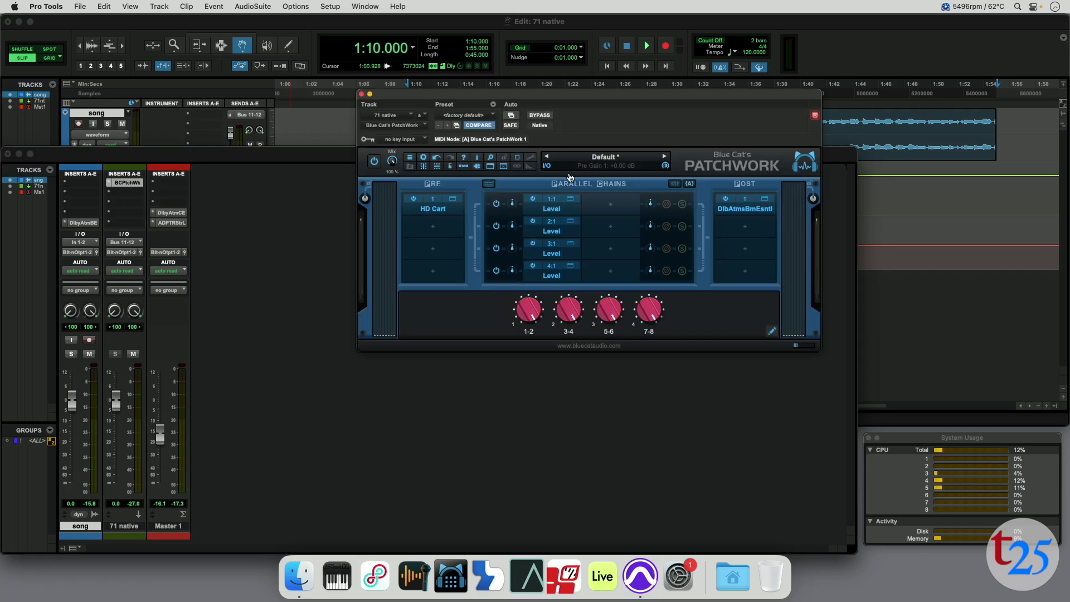
click(547, 170)
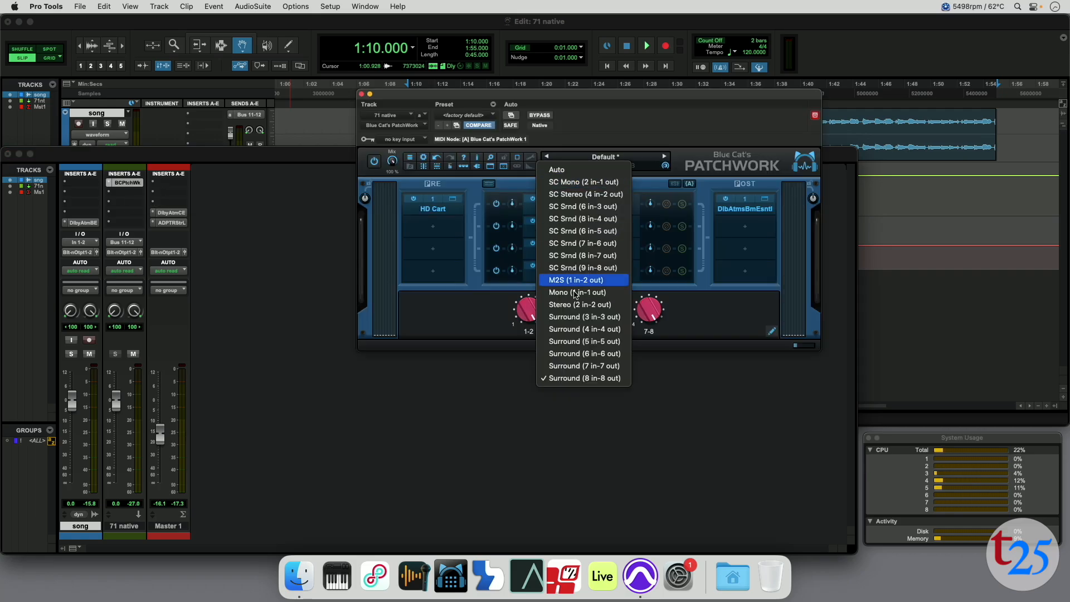
click(577, 379)
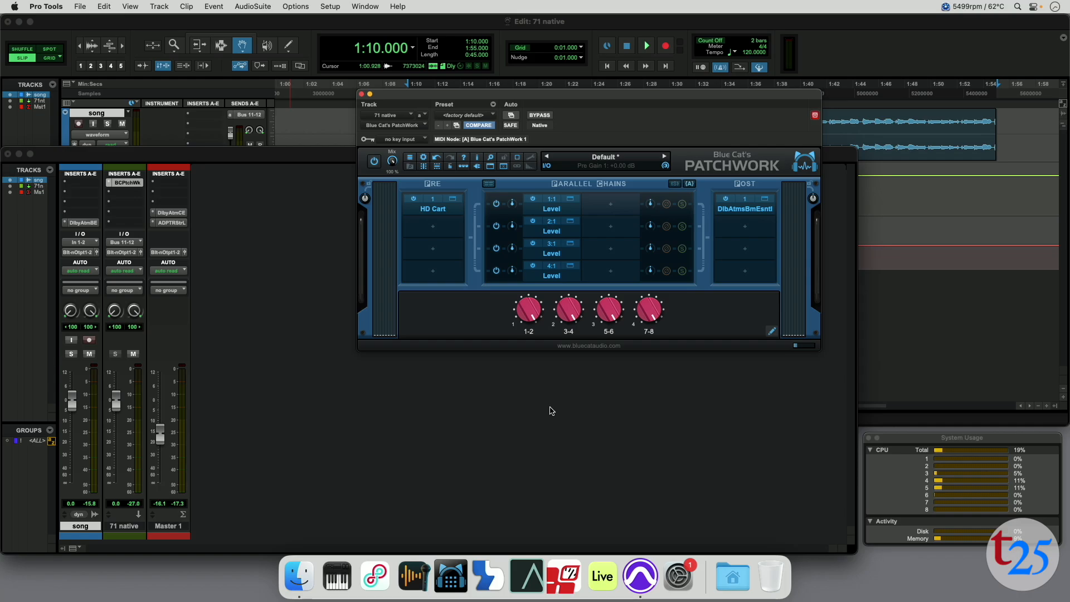
Inspect the HD Cart reverb's editor in PatchWork's first pre slot, then close it.
click(453, 200)
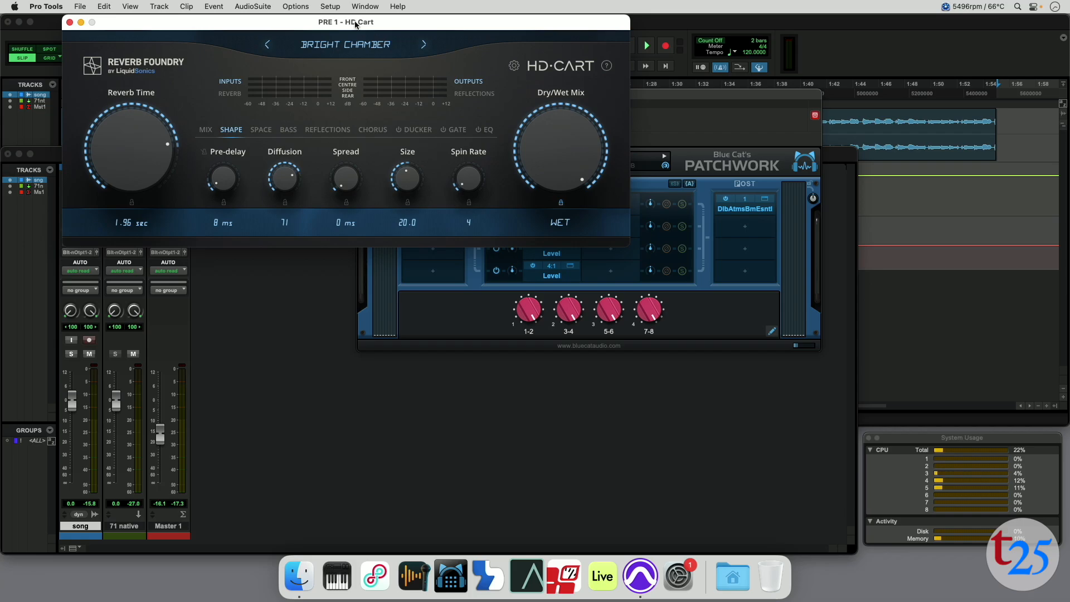
drag(355, 24, 366, 90)
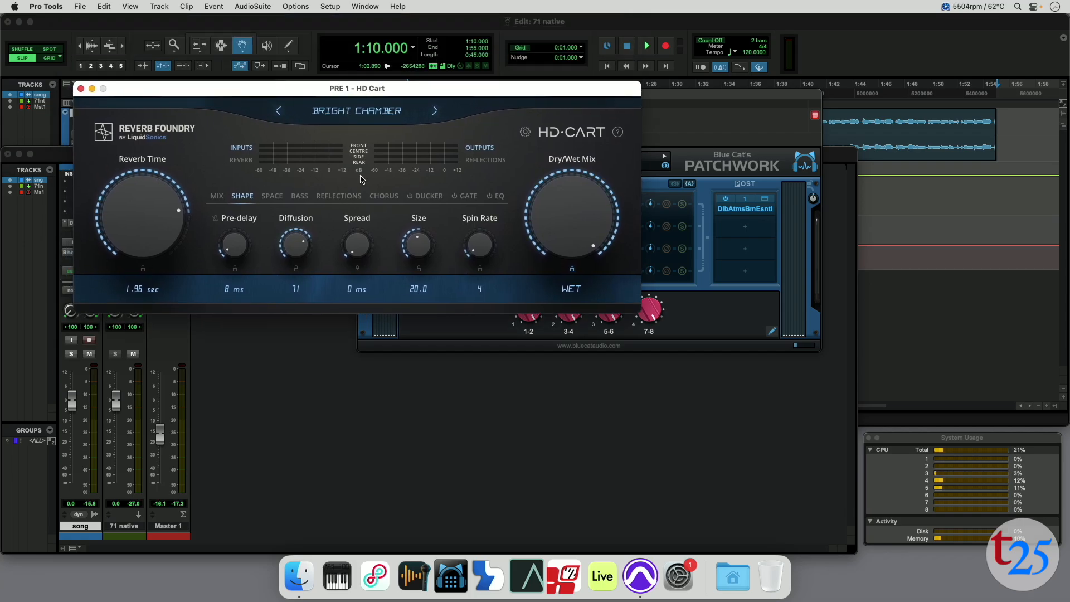
click(81, 89)
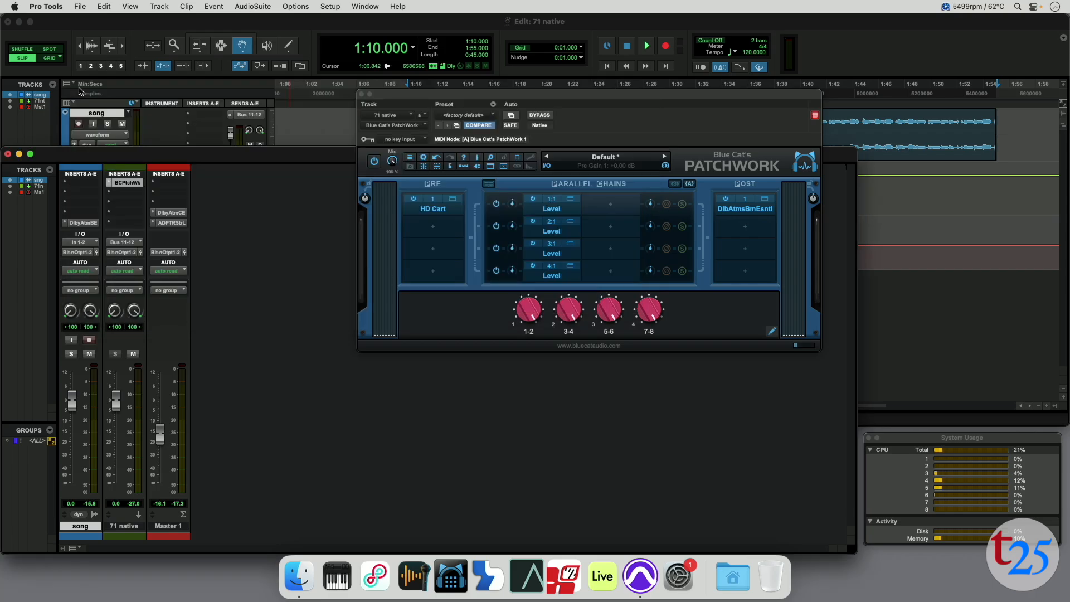
Check the Audio I/O channel routing of the Level plug-in in the fourth parallel chain, leaving it without changes.
right_click(551, 269)
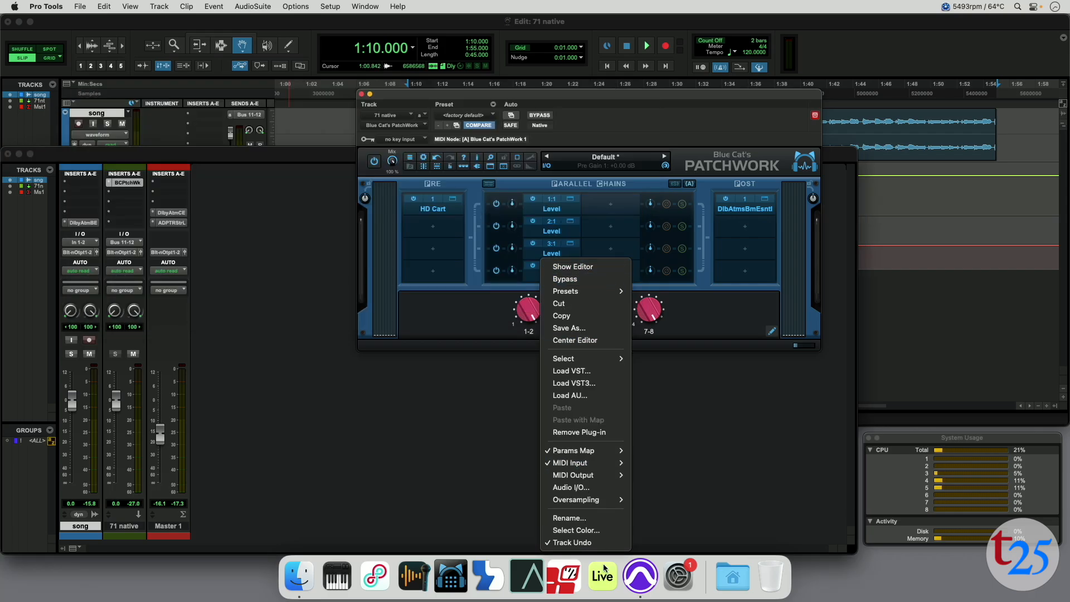
click(569, 487)
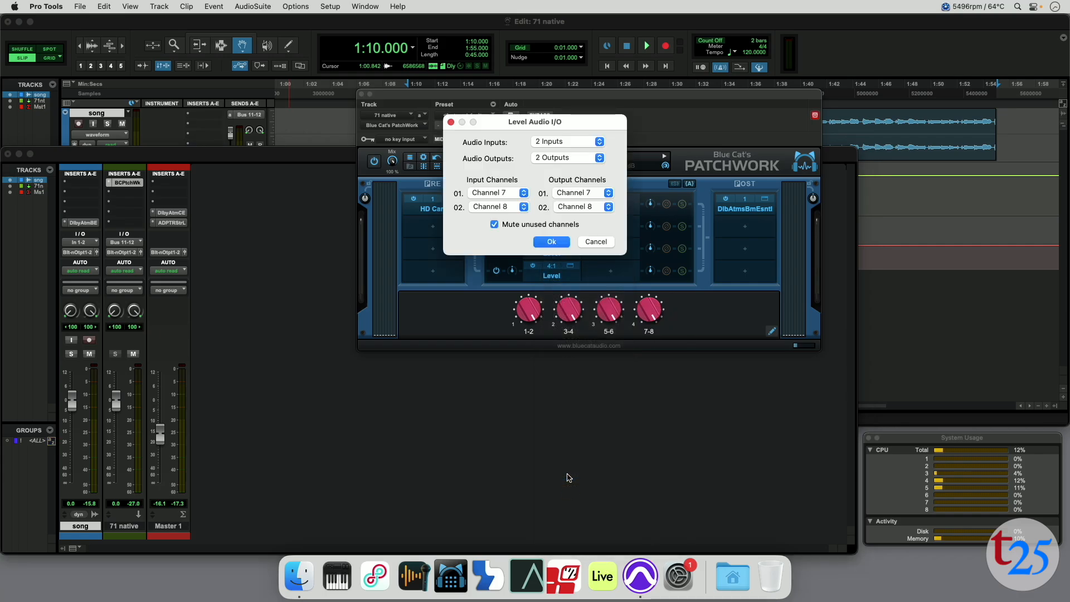
click(596, 241)
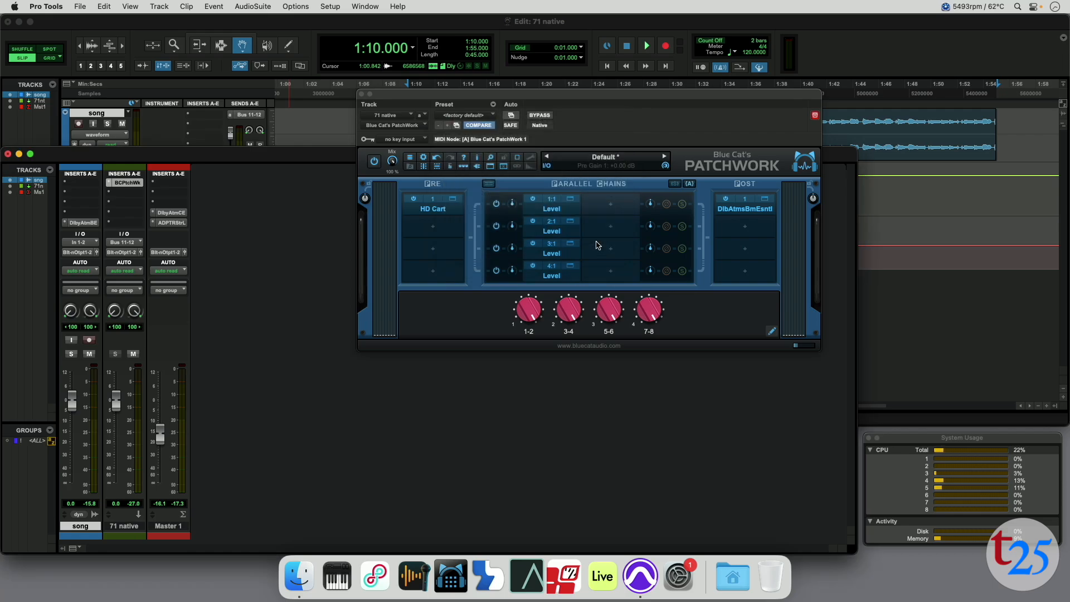
Check the Audio I/O settings of the Dolby Atmos Beam in the first post slot, cancel them and inspect its editor.
click(748, 202)
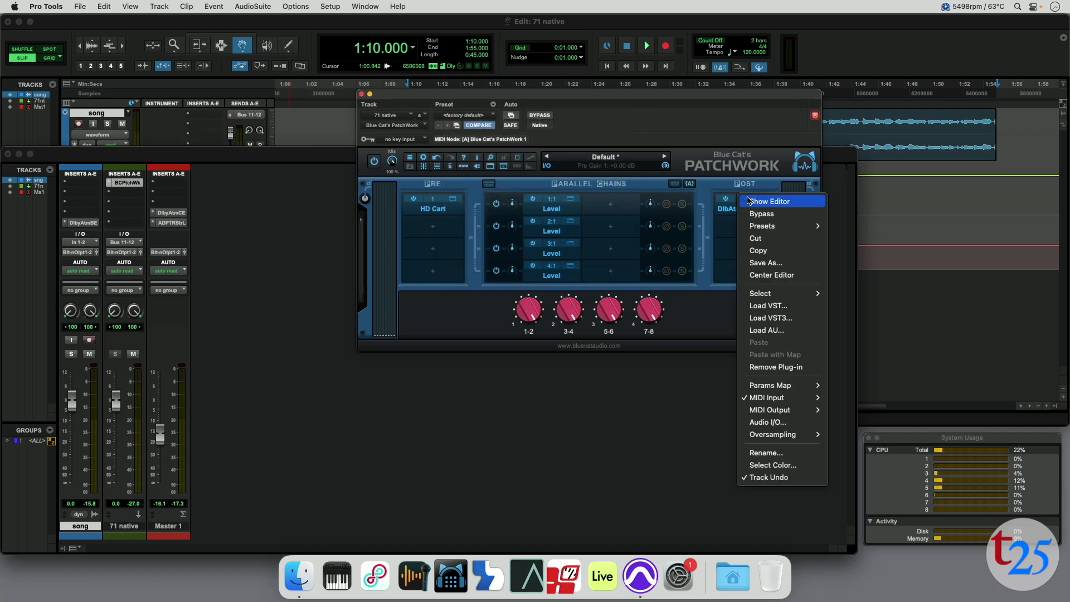
click(769, 422)
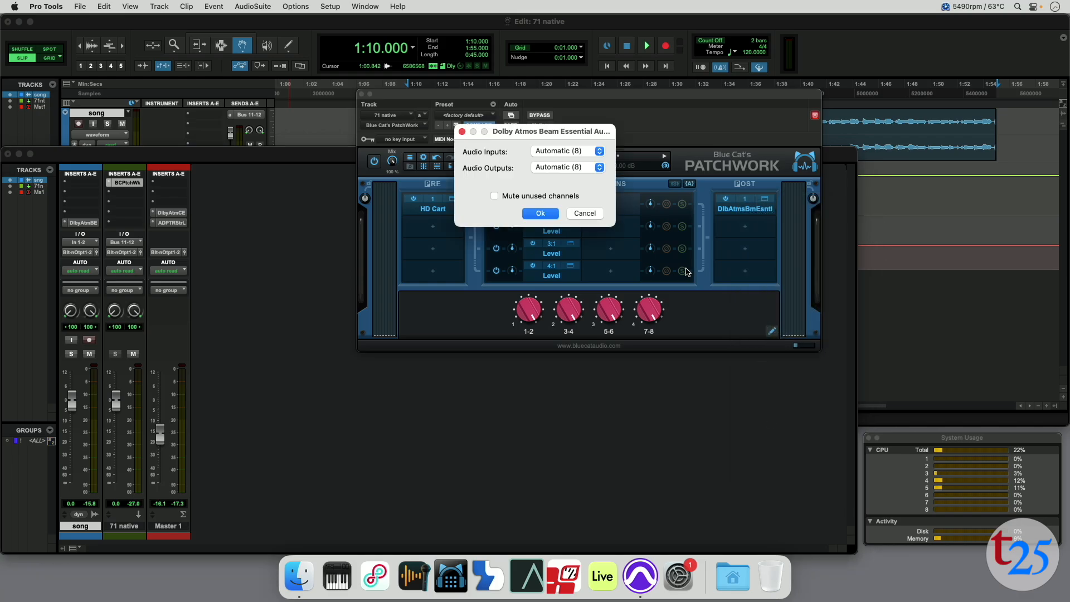
click(585, 213)
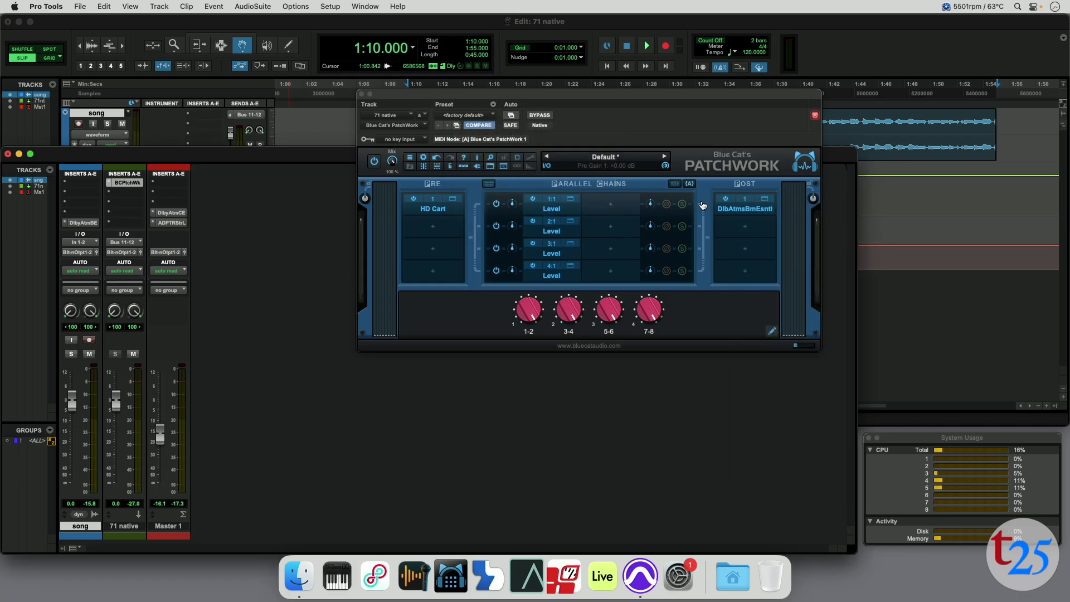
click(765, 199)
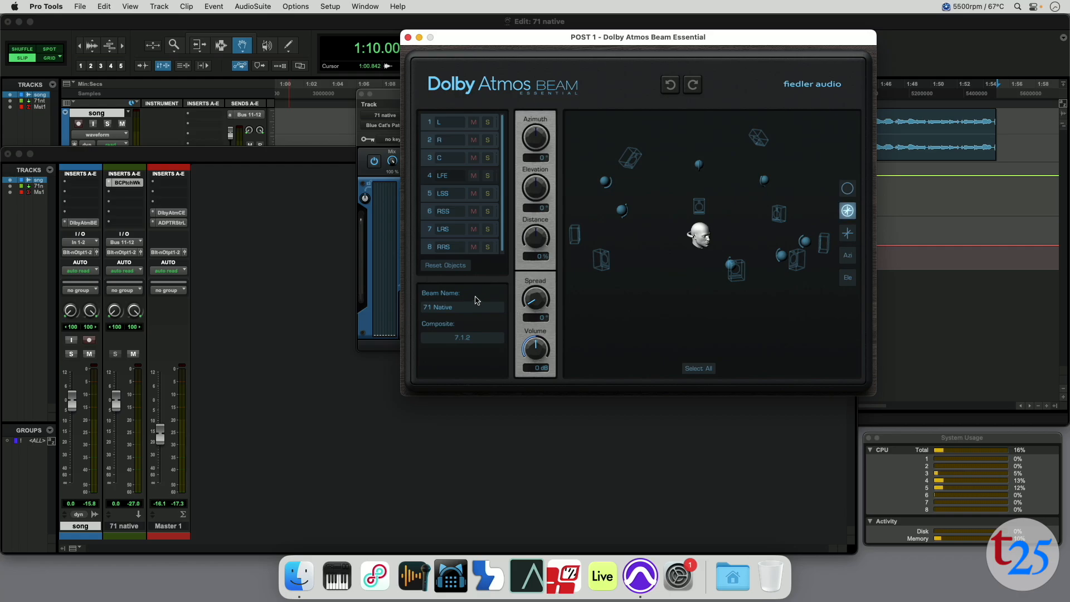
click(407, 38)
Close PatchWork, open Dolby Atmos Composer on the Master 1 track and play the 71 native session.
click(362, 95)
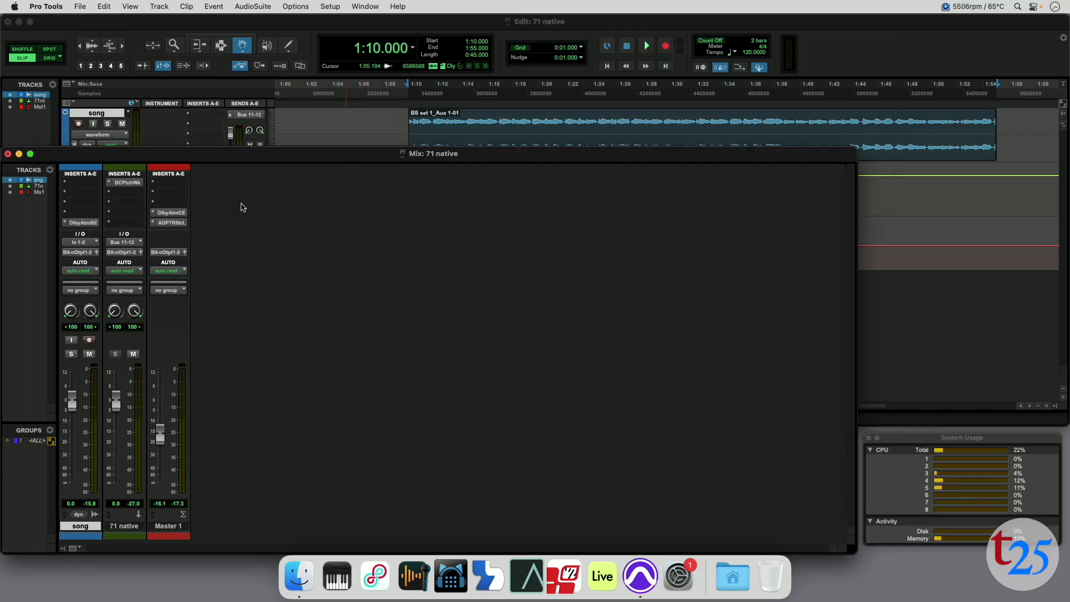
click(165, 215)
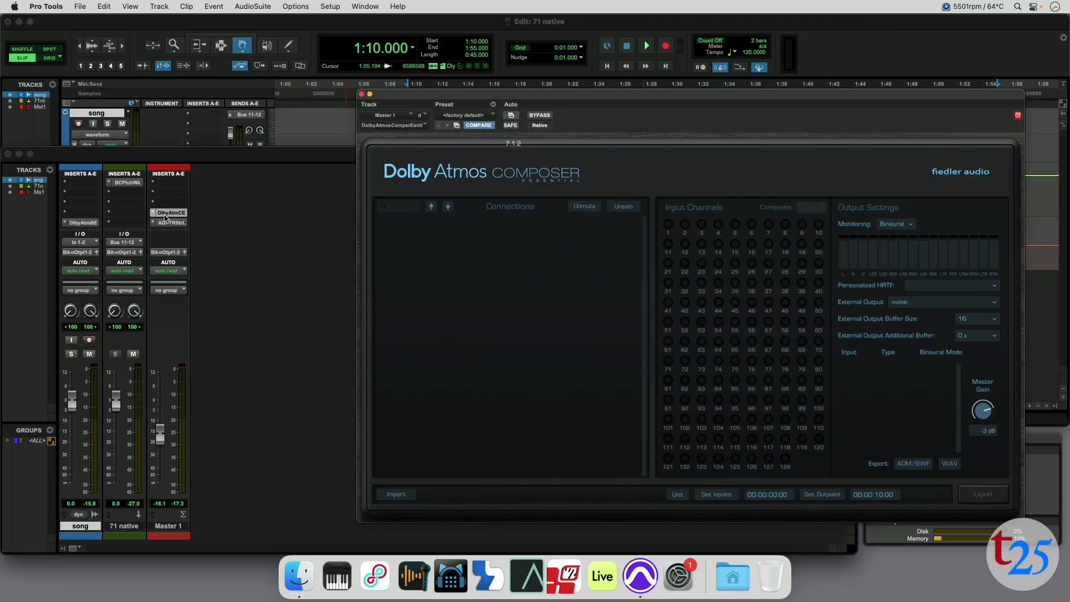
key(space)
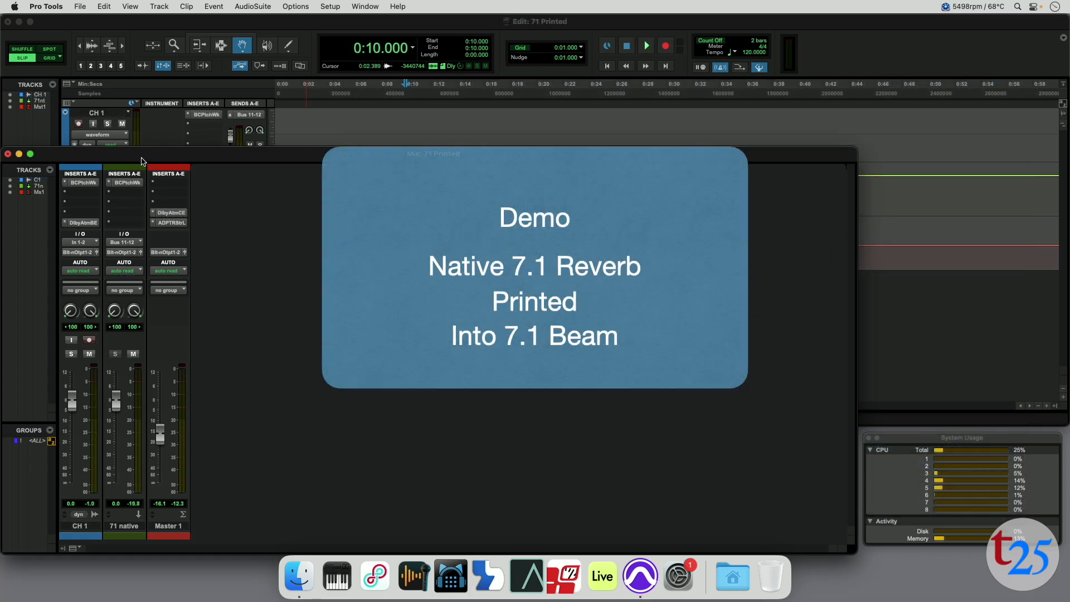
In the 71 Printed session, open Dolby Atmos Composer on Master 1, set its monitoring to 7.1 and disconnect the Piano beam.
click(127, 183)
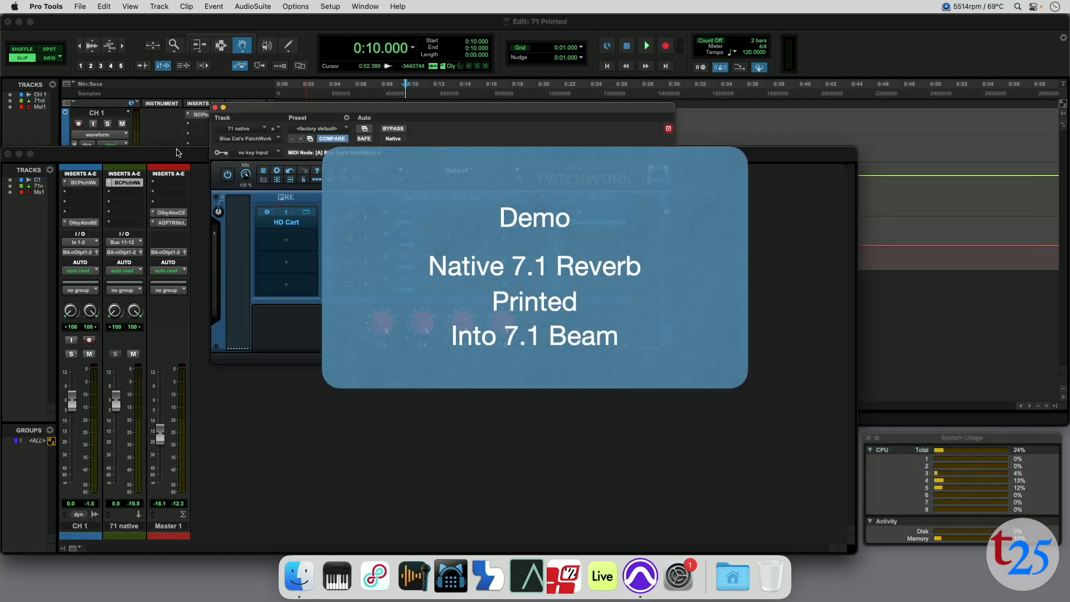
click(215, 108)
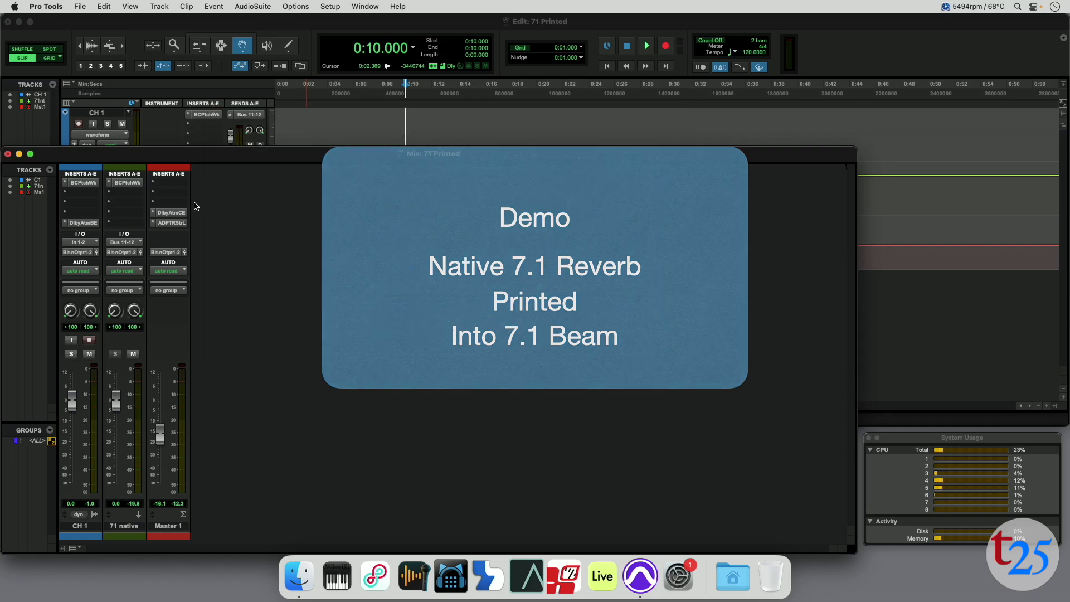
click(170, 213)
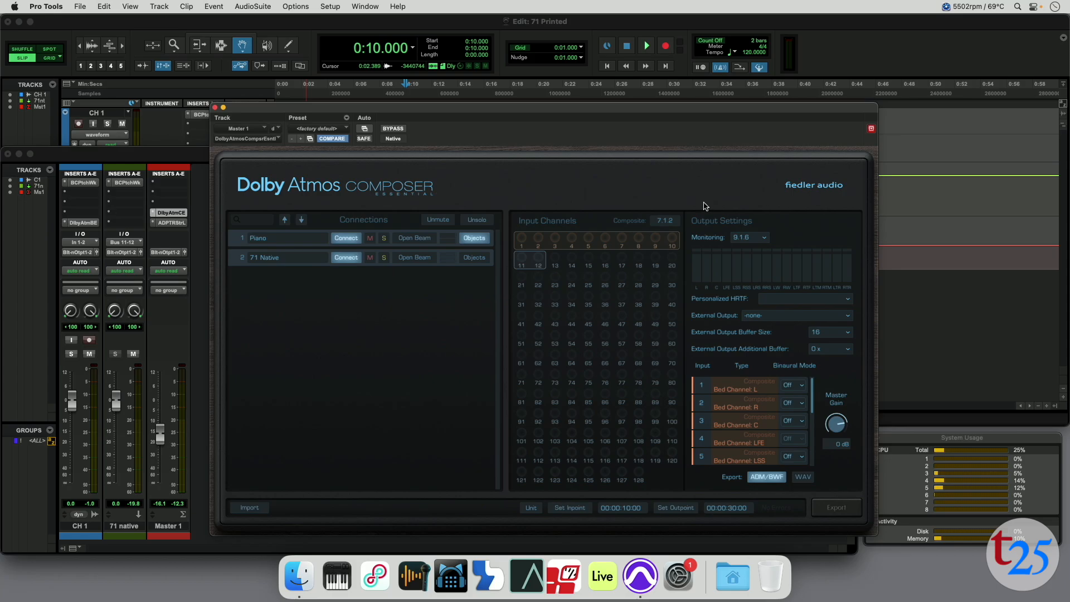
click(753, 238)
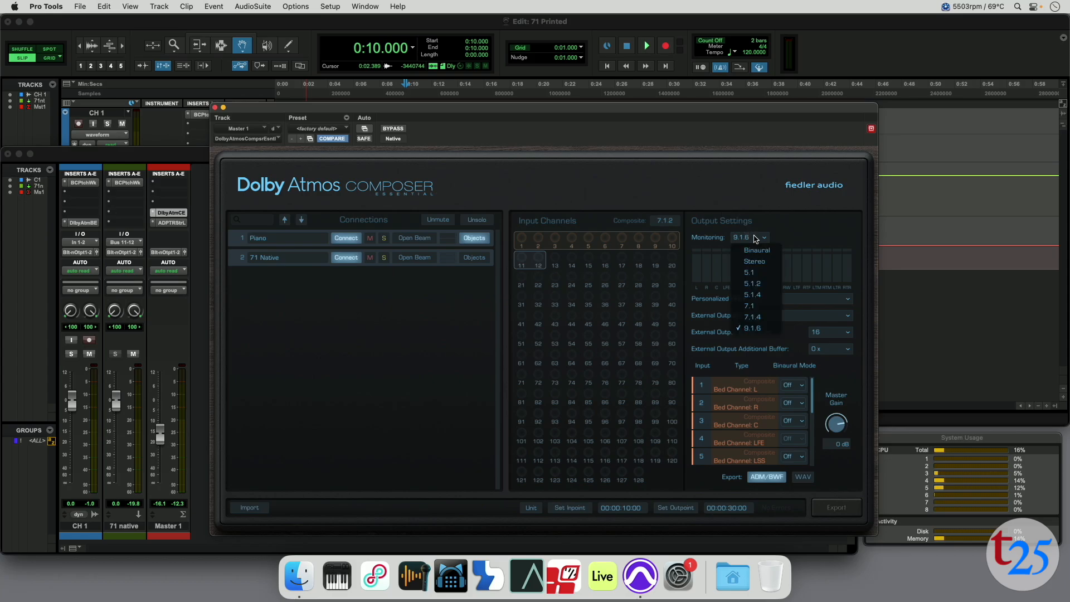
click(760, 307)
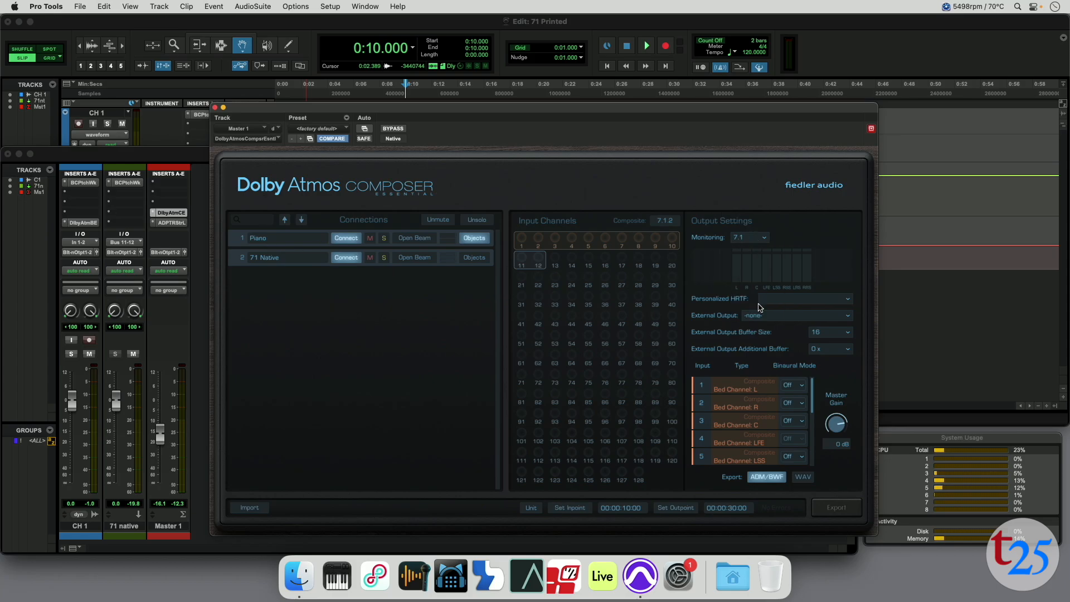
click(346, 239)
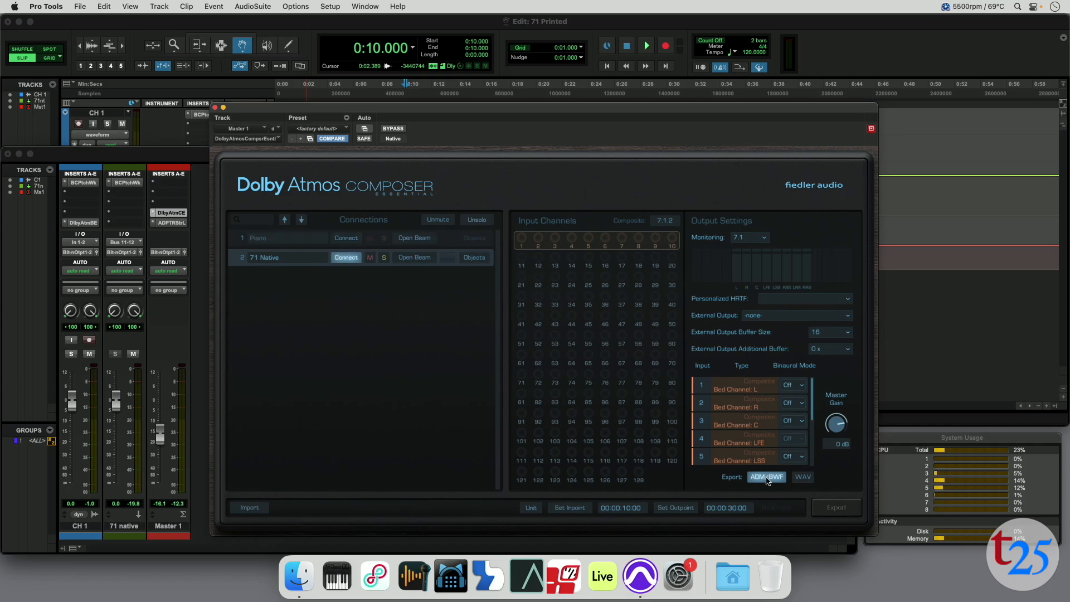
Export the 71 Native reverb from Composer as a WAV named PRINT on the Desktop, playing the session to render it.
click(802, 477)
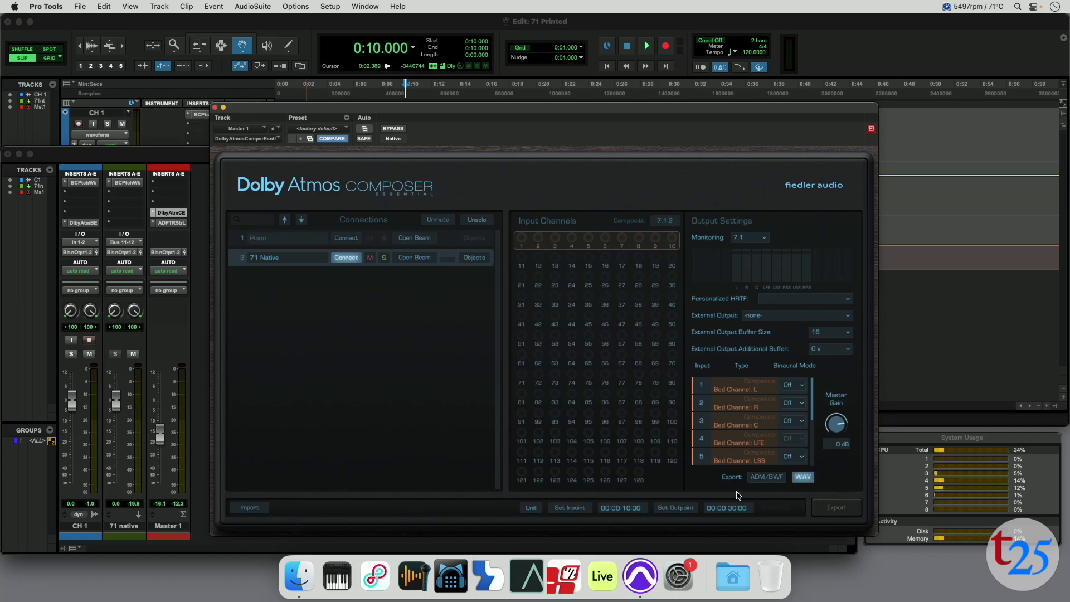
click(836, 508)
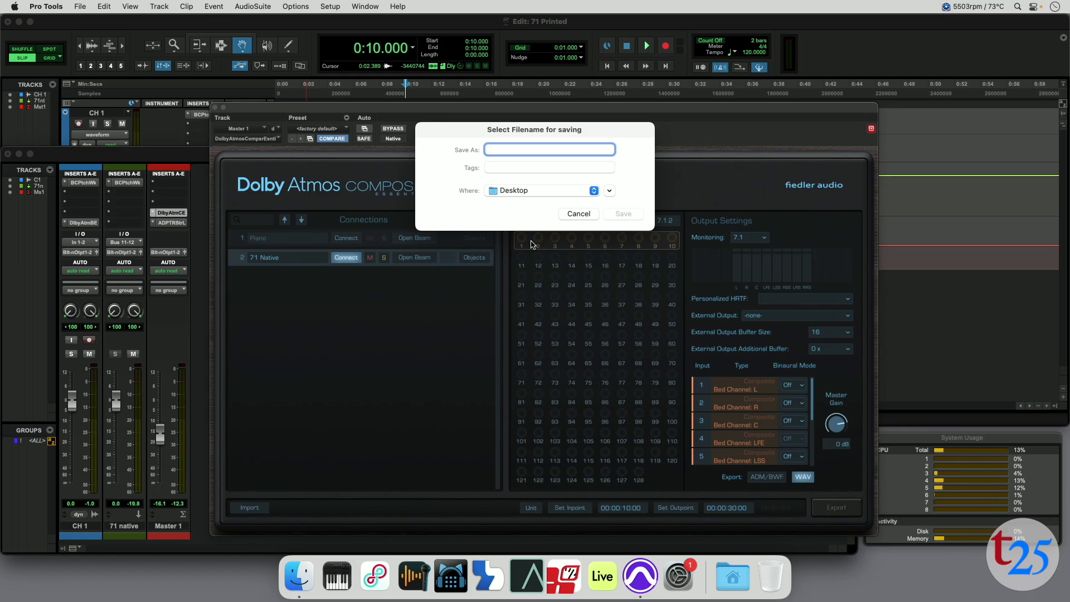
text(PRINT)
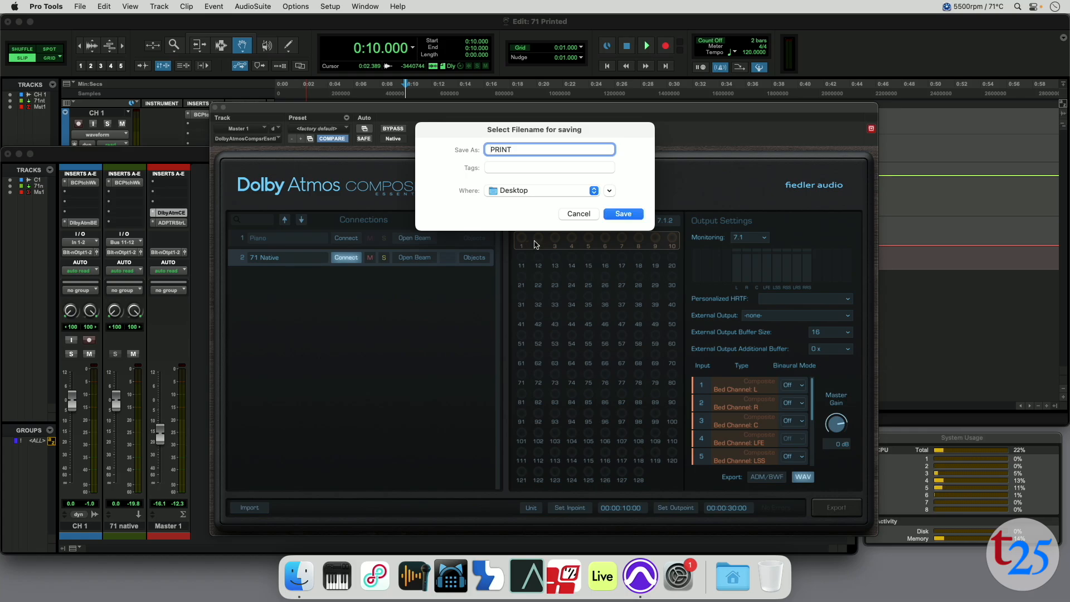
click(622, 214)
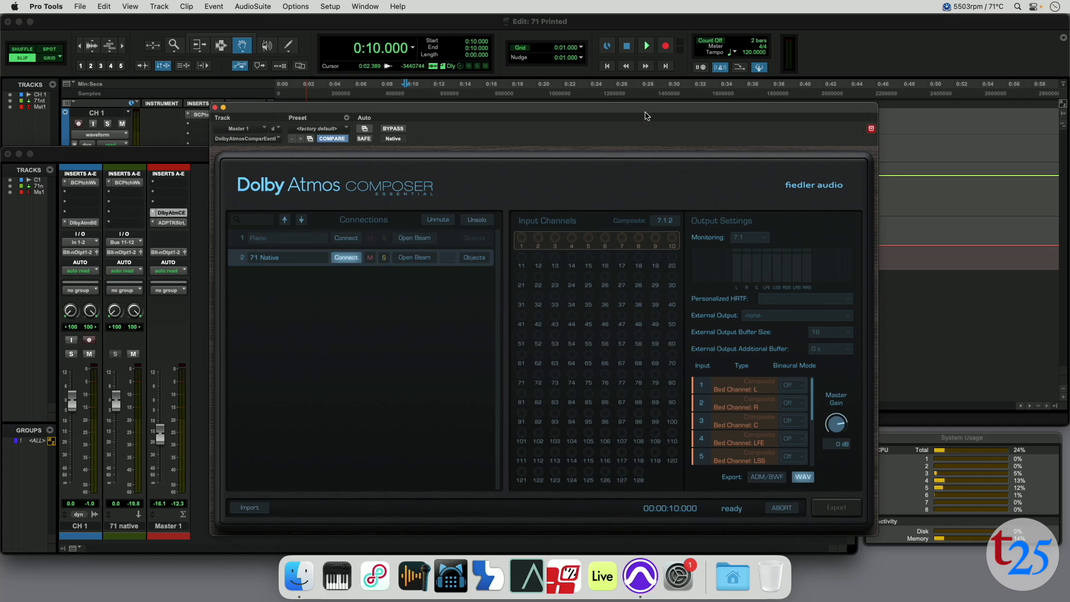
click(647, 46)
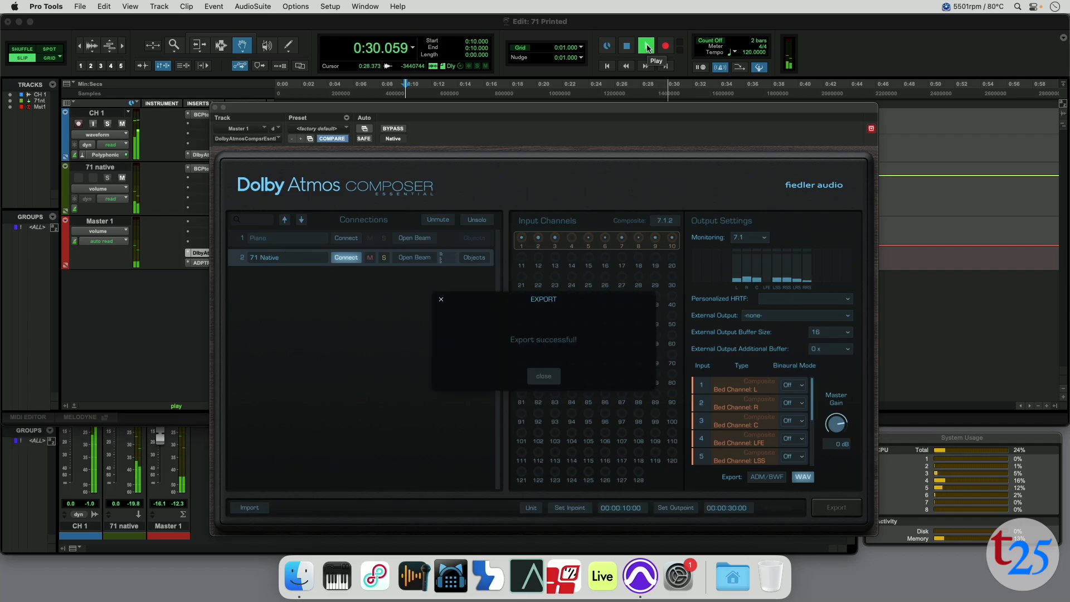
Dismiss the export message, stop playback, reconnect the Piano beam in Dolby Atmos Composer and close the plug-in.
click(551, 376)
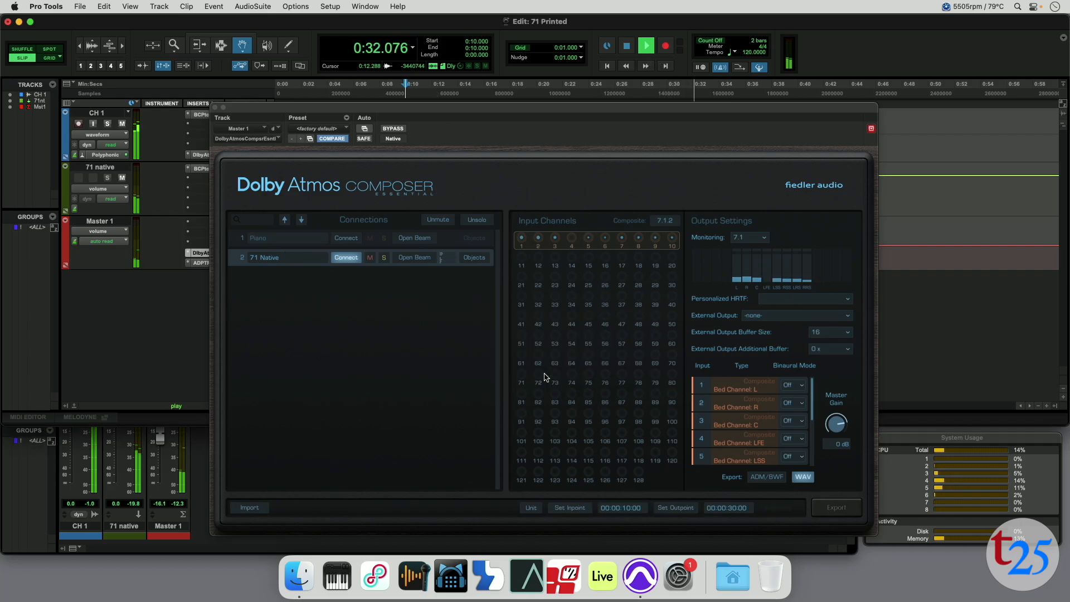
key(space)
click(346, 238)
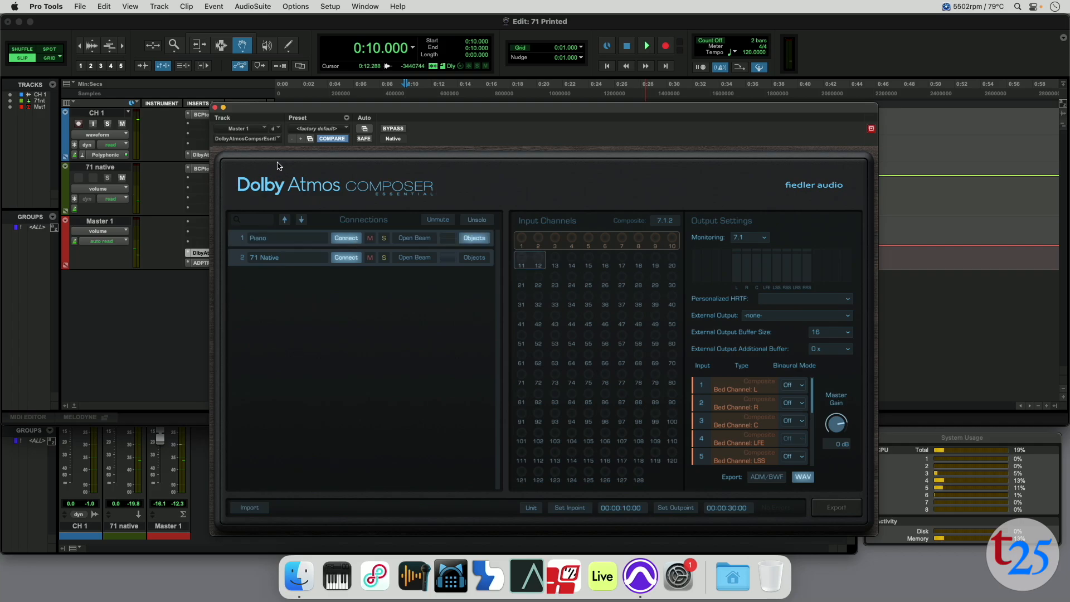
click(215, 108)
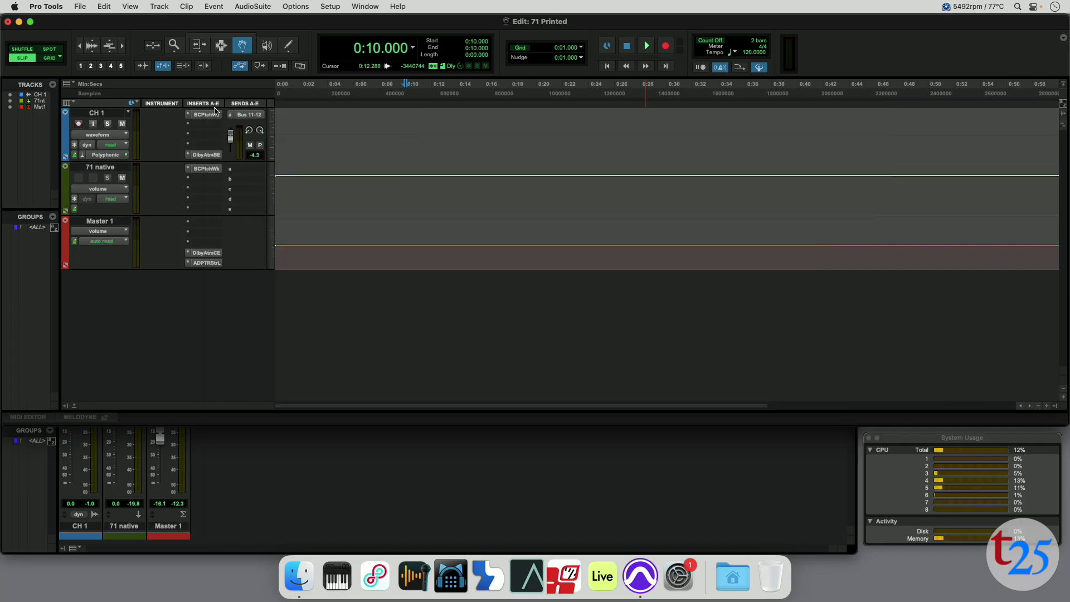
Open PatchWork on the 71 native track and load the built-in Audio Player into the second pre slot.
key(super+equal)
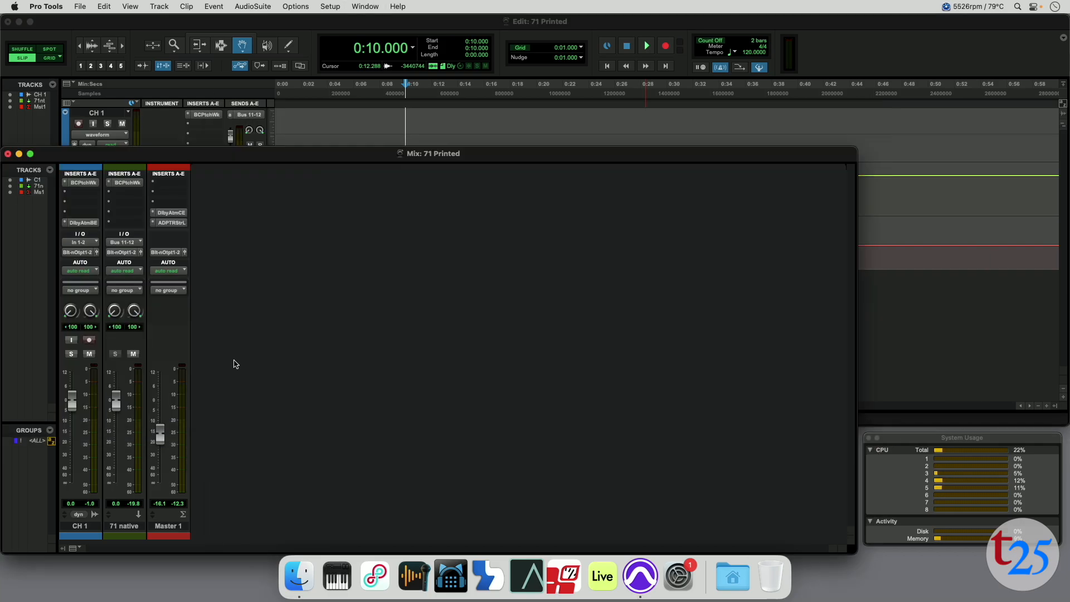
click(127, 183)
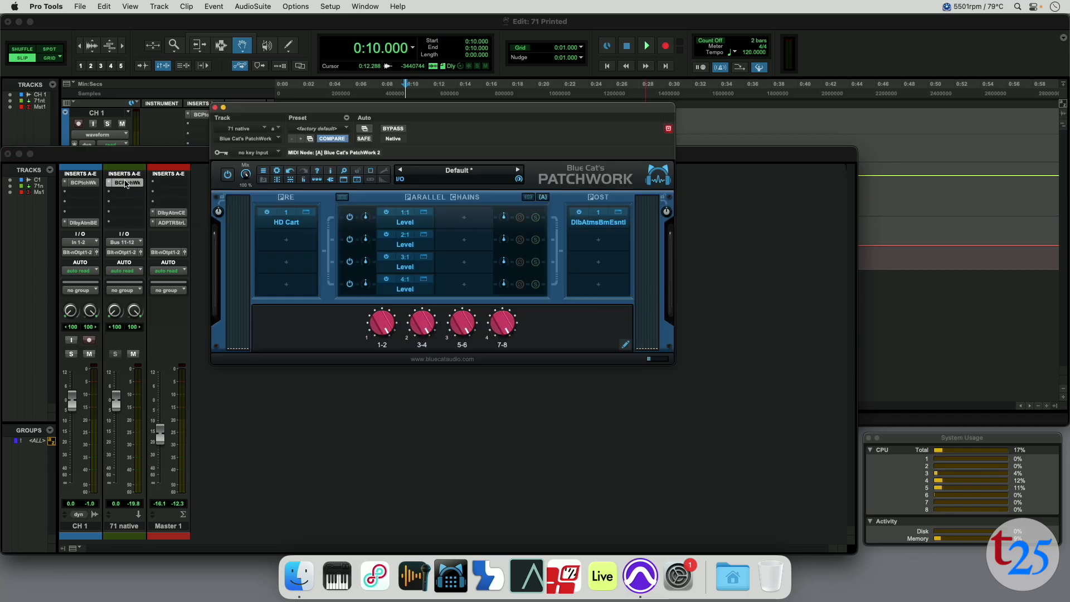
click(290, 242)
mouse_move(306, 242)
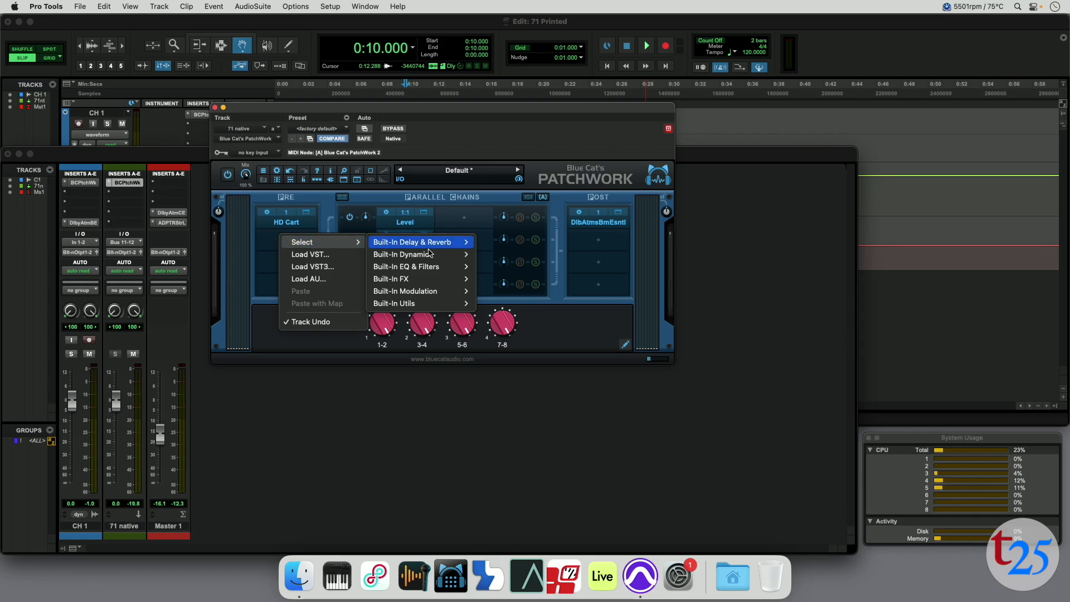
mouse_move(418, 303)
click(505, 303)
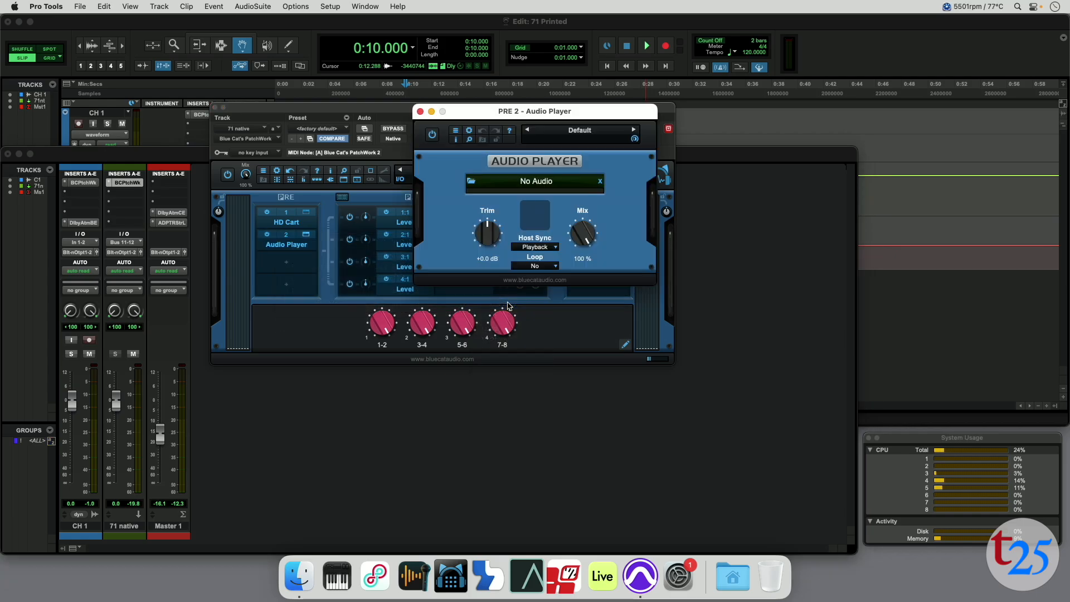
Check the Audio Player's Audio I/O settings in PatchWork and cancel without changing them.
click(282, 234)
mouse_move(312, 422)
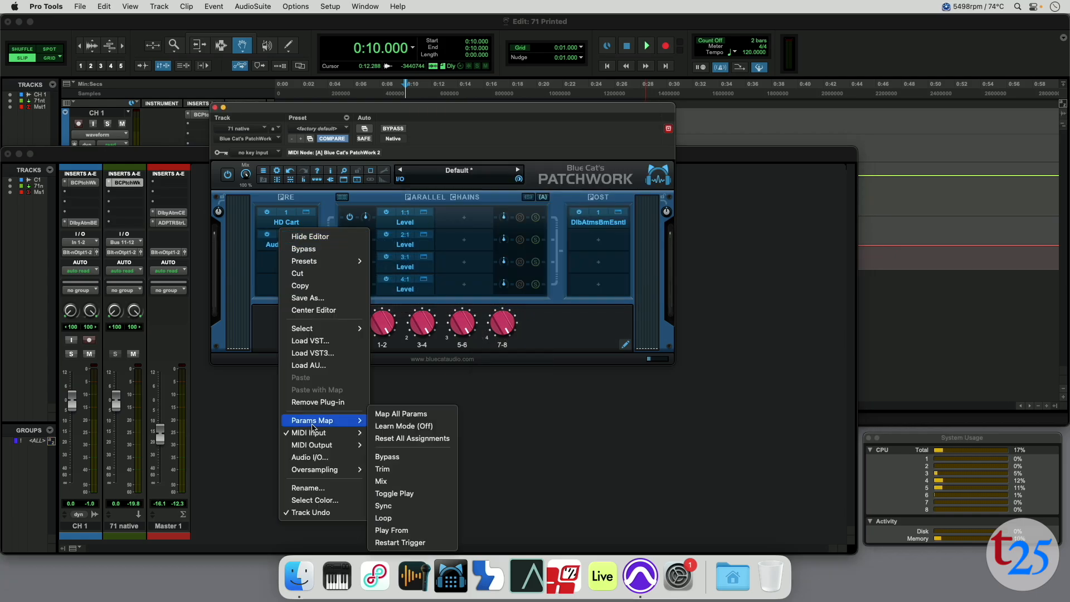
click(312, 458)
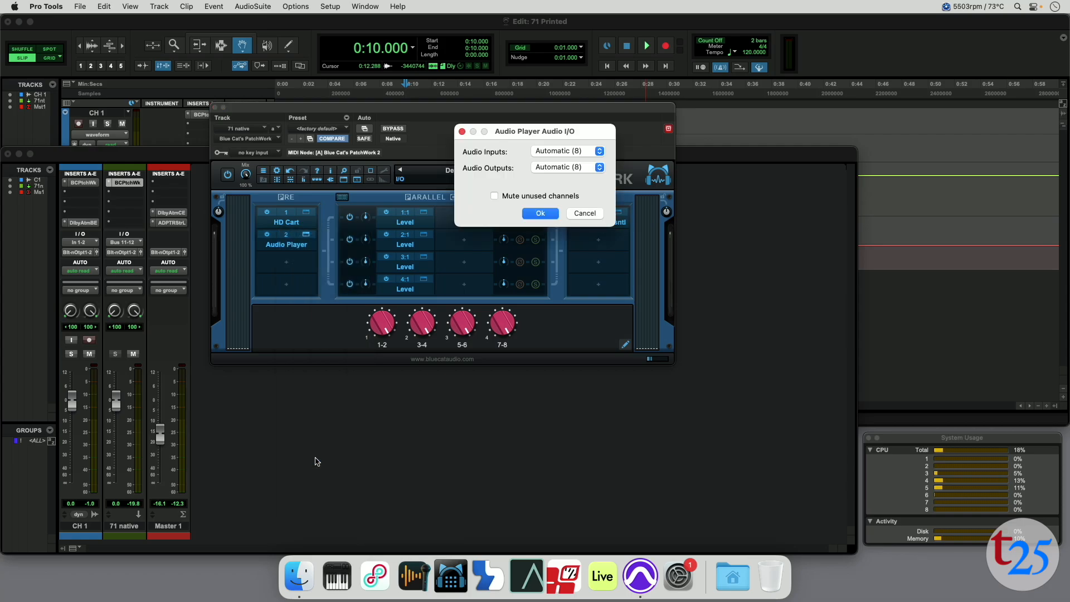
click(593, 212)
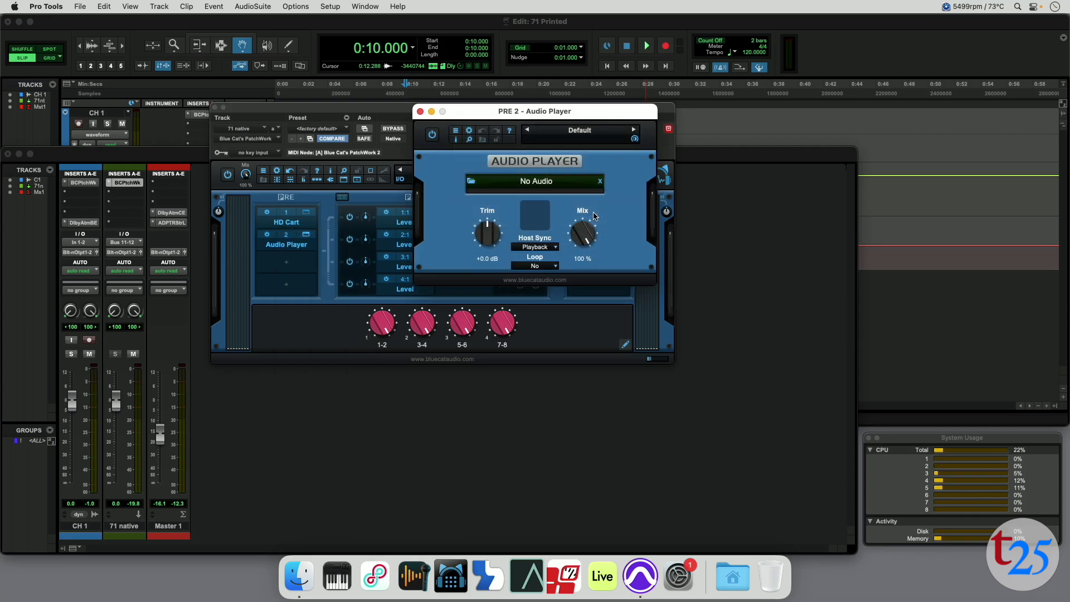
Load PRINT_7.1.wav from the Desktop into the Audio Player and briefly play the session to test it.
click(470, 182)
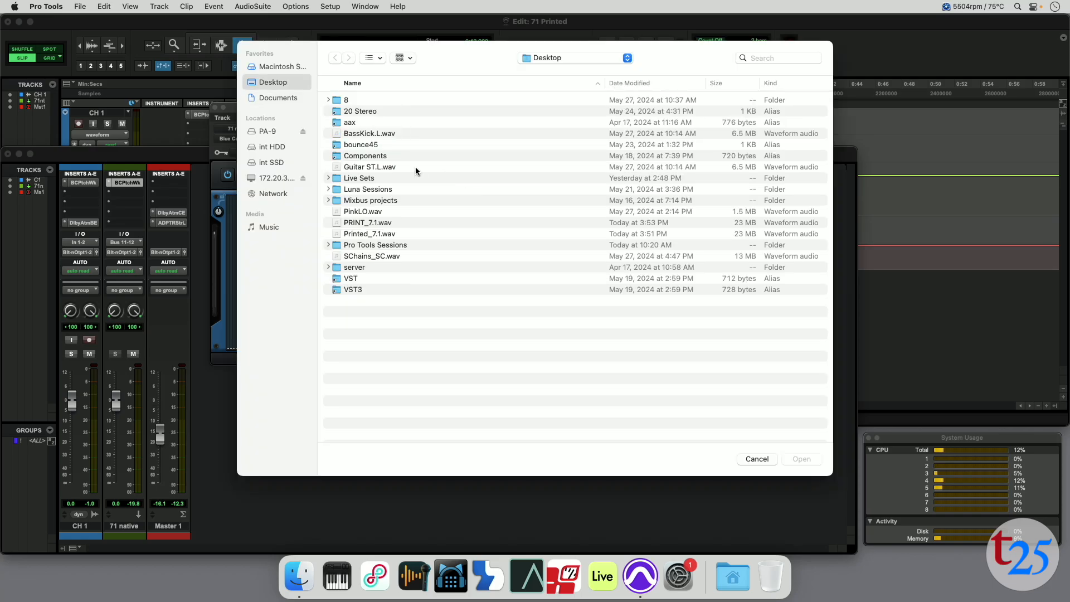
click(360, 222)
click(801, 458)
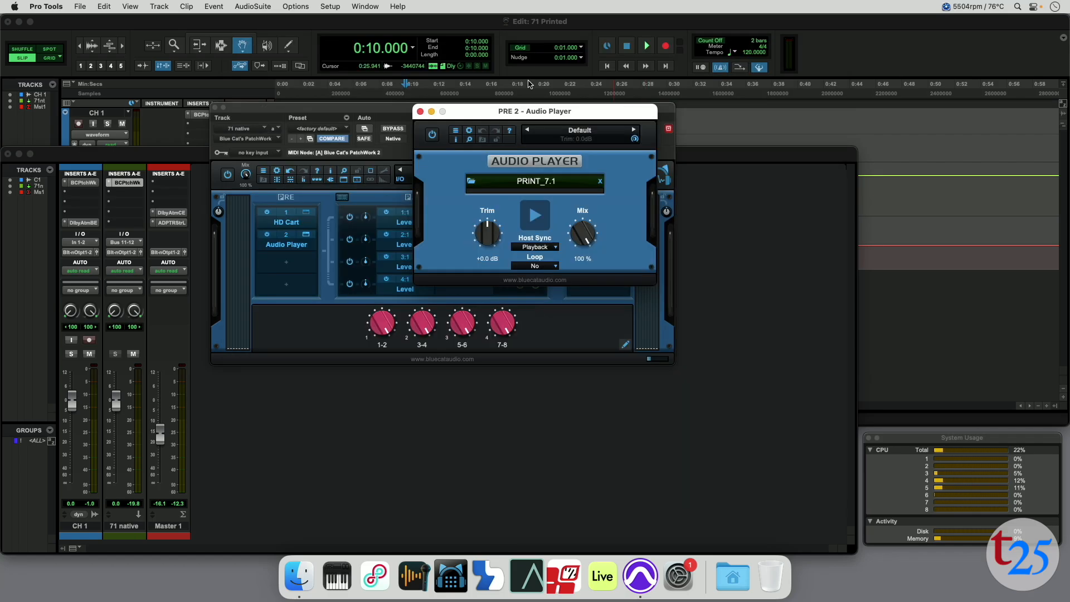
key(space)
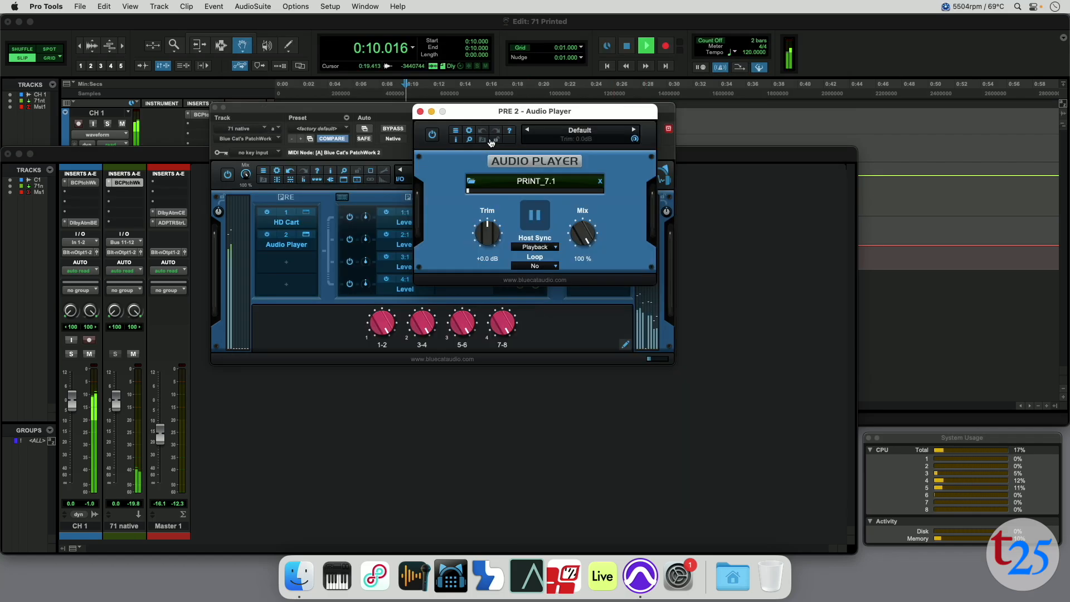
key(space)
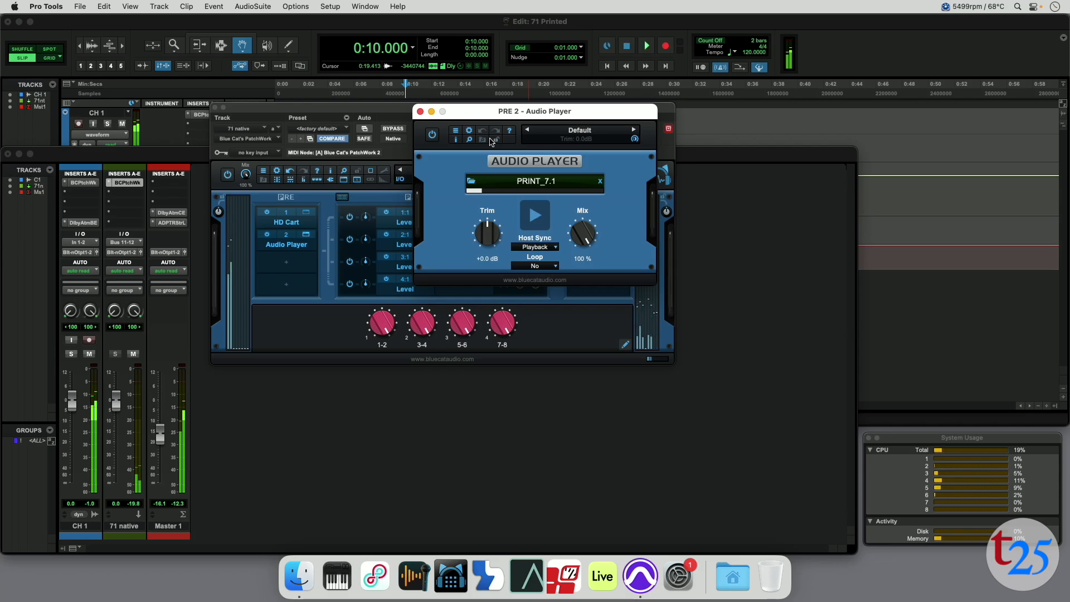
Remove the HD Cart plug-in from PatchWork's first pre slot.
click(331, 177)
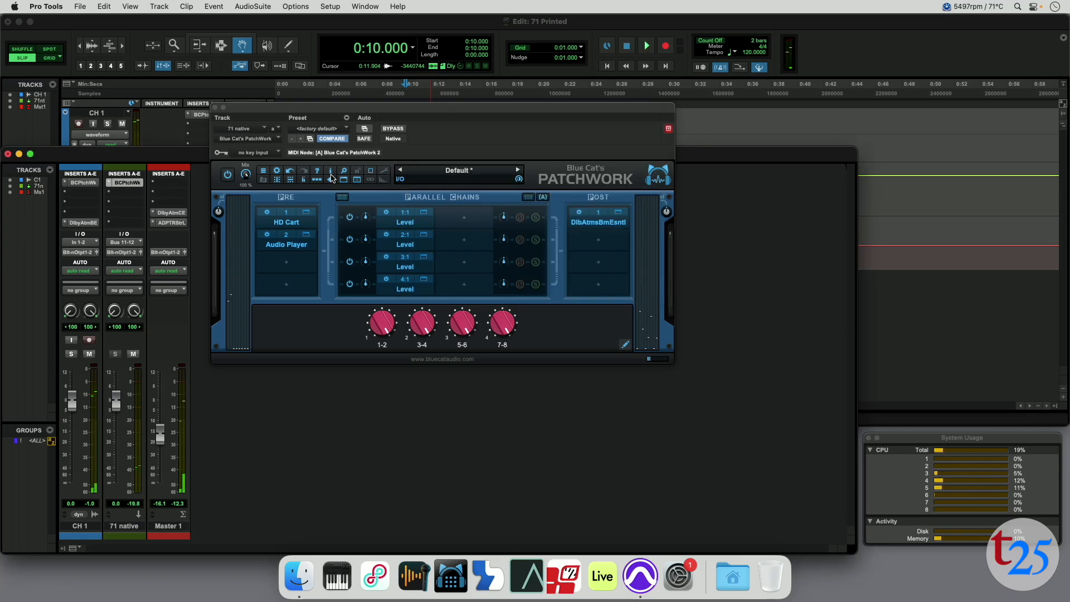
right_click(286, 216)
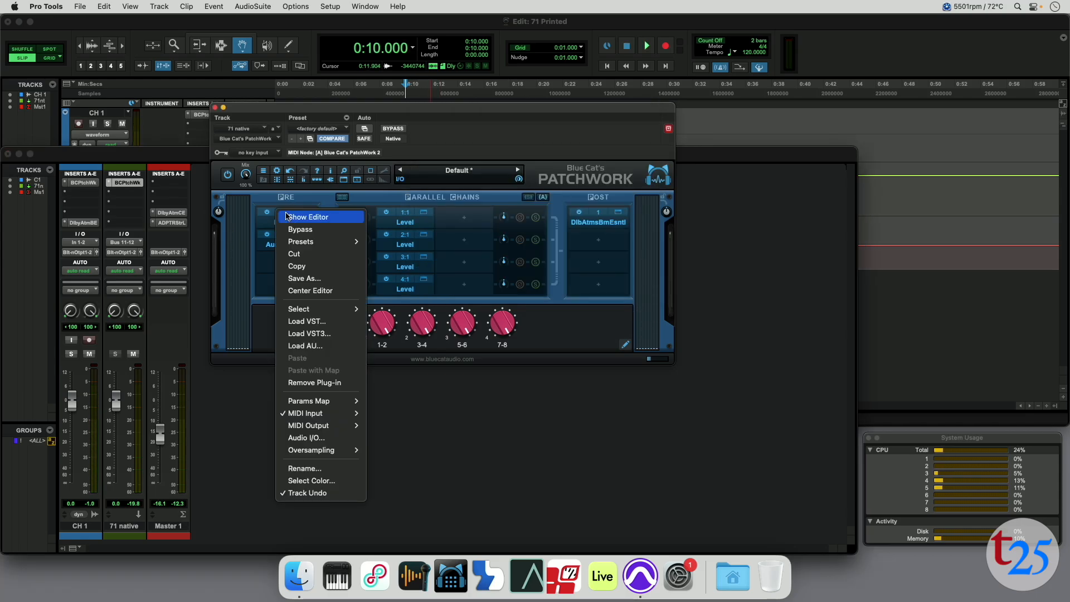
click(304, 383)
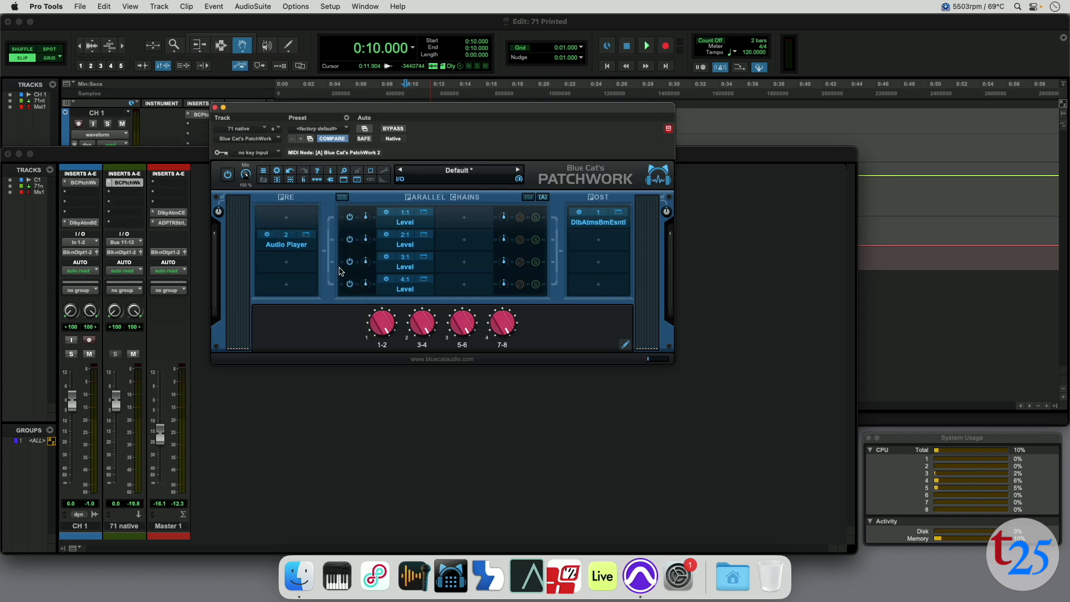
Close PatchWork, open Dolby Atmos Composer on Master 1 and play the 71 Printed session.
click(214, 108)
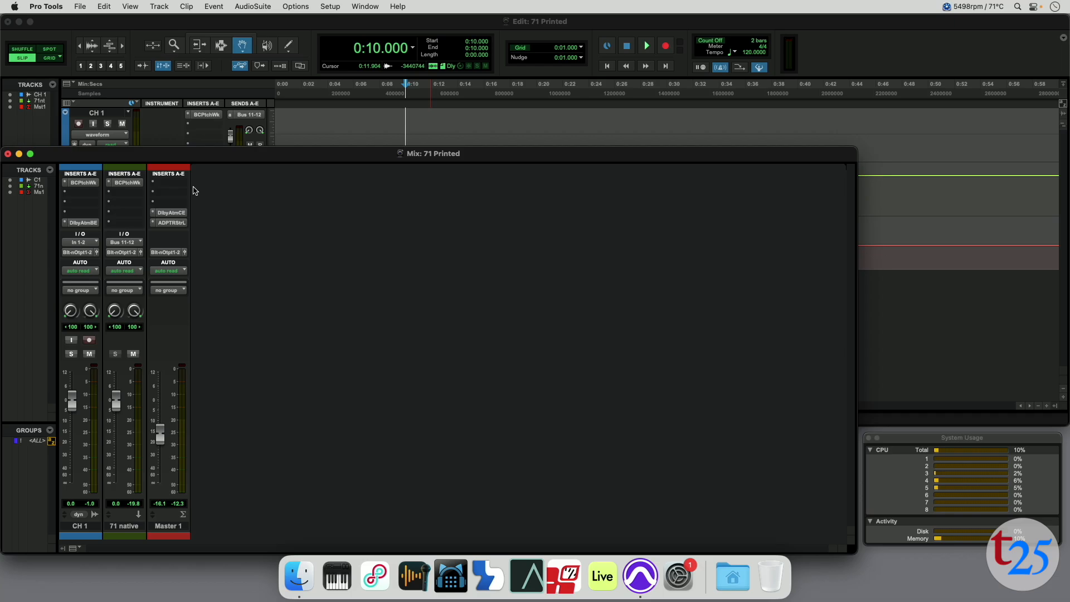
click(167, 212)
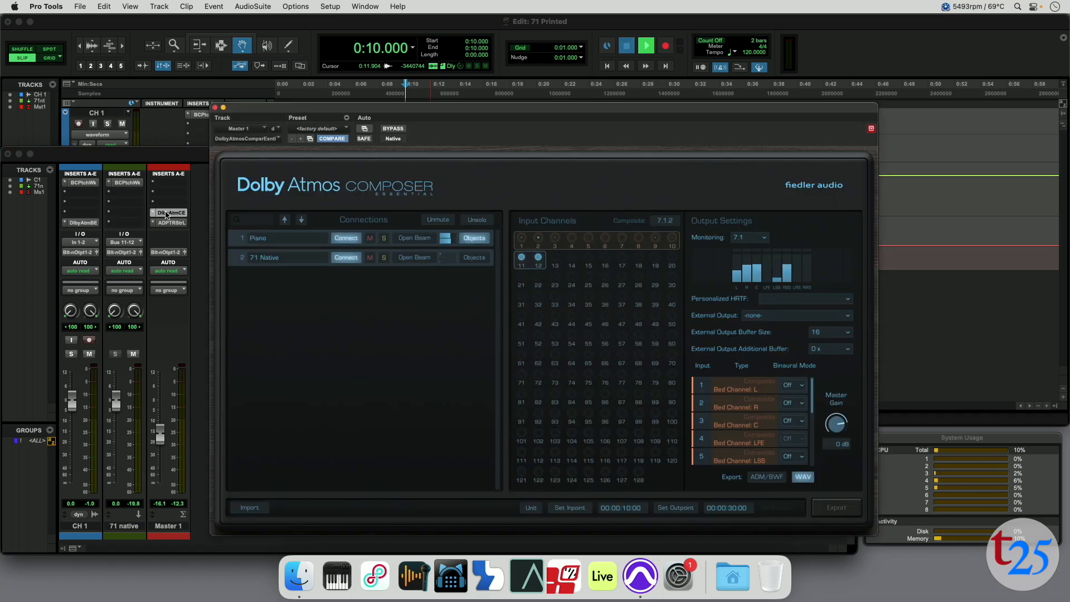
key(space)
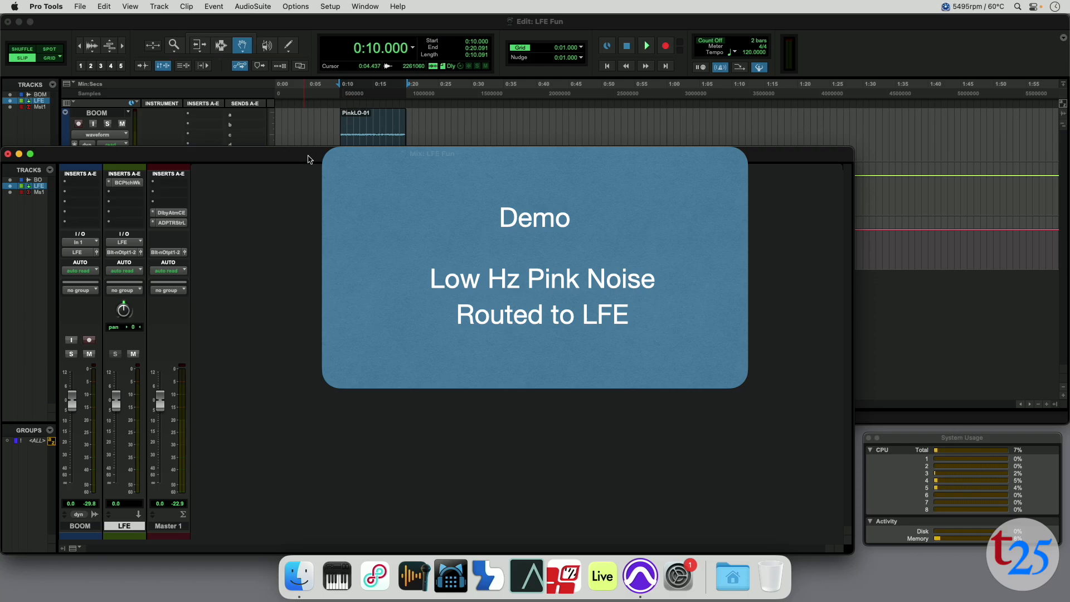
In the LFE Fun session, select the PinkLO-01 clip and check which bus the BOOM track's output feeds in the mixer.
click(313, 127)
click(360, 135)
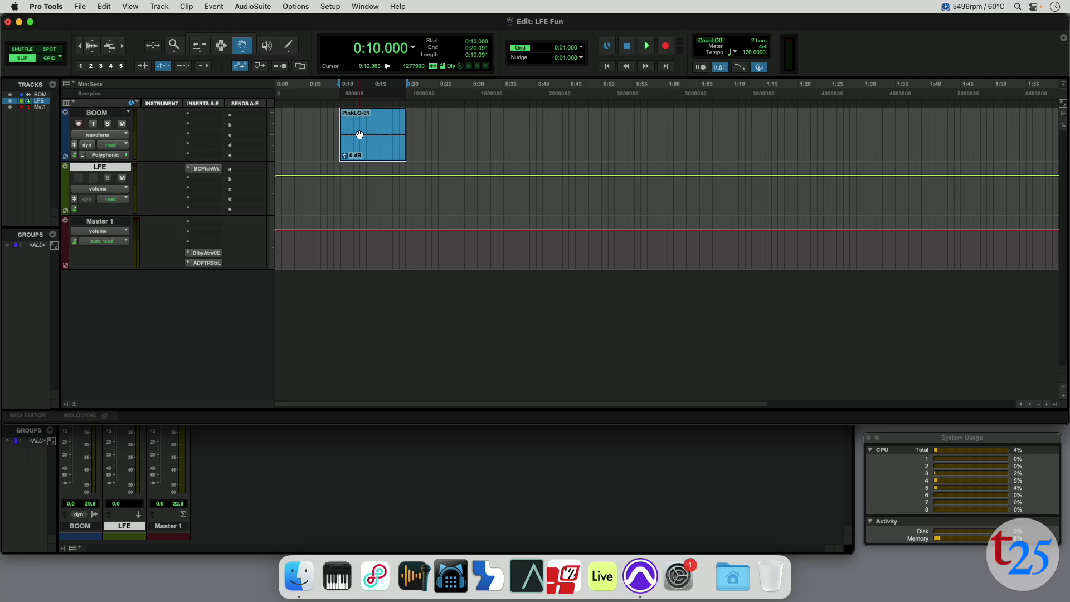
key(super+equal)
click(79, 252)
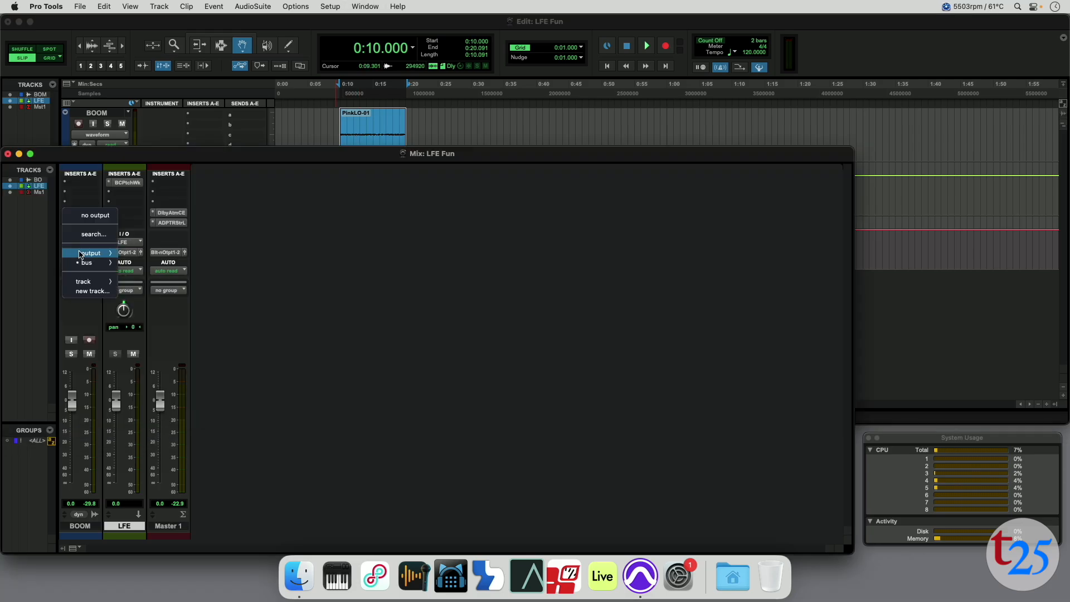
mouse_move(80, 266)
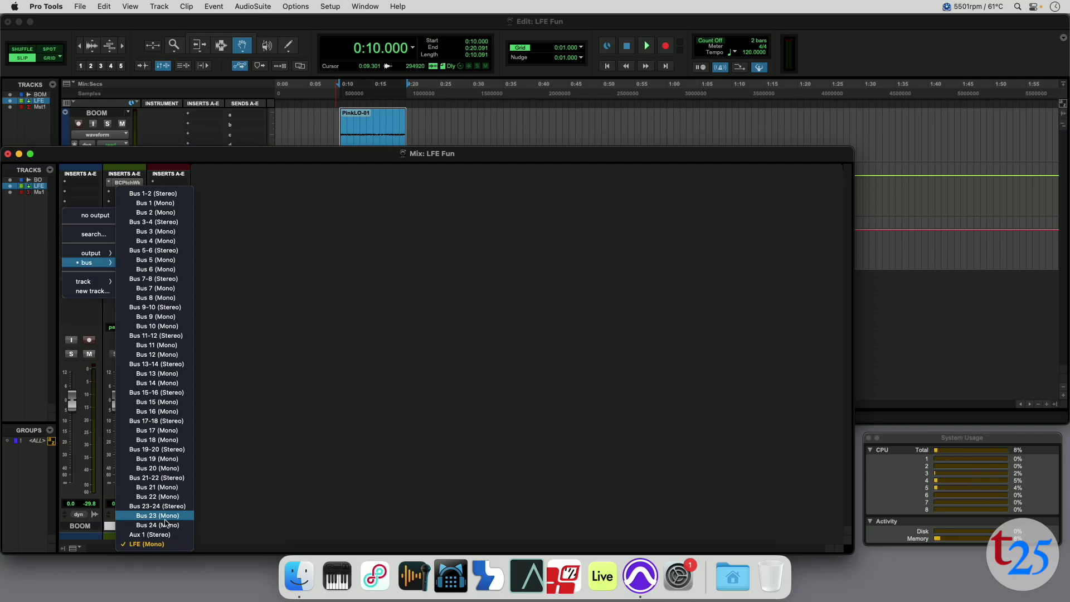
click(481, 268)
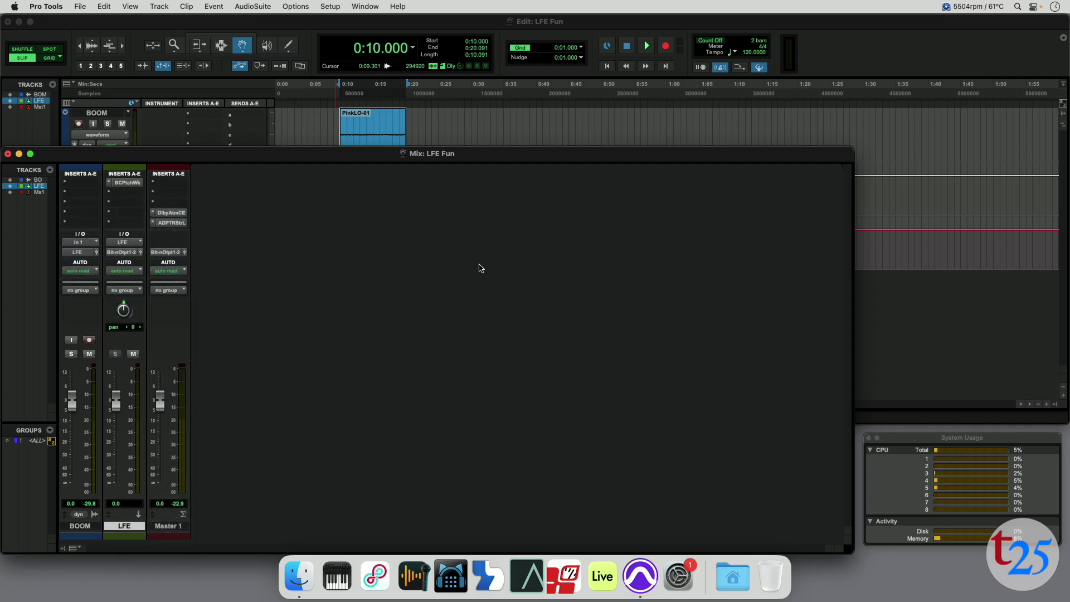
Open PatchWork on the LFE track and check its channel configuration and the Audio I/O settings of Level in the first pre slot.
click(123, 183)
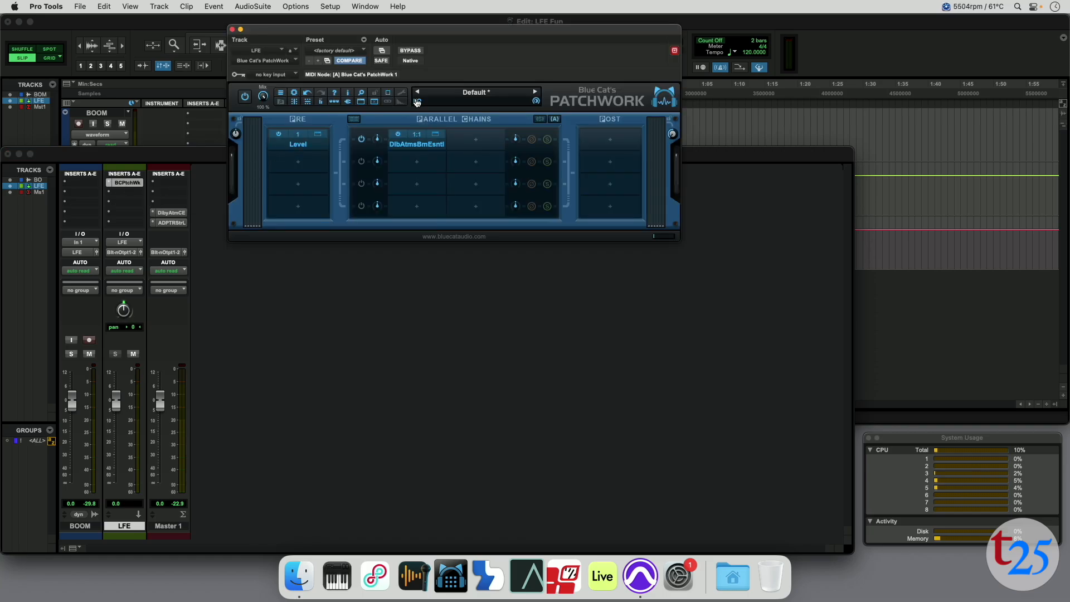
click(416, 101)
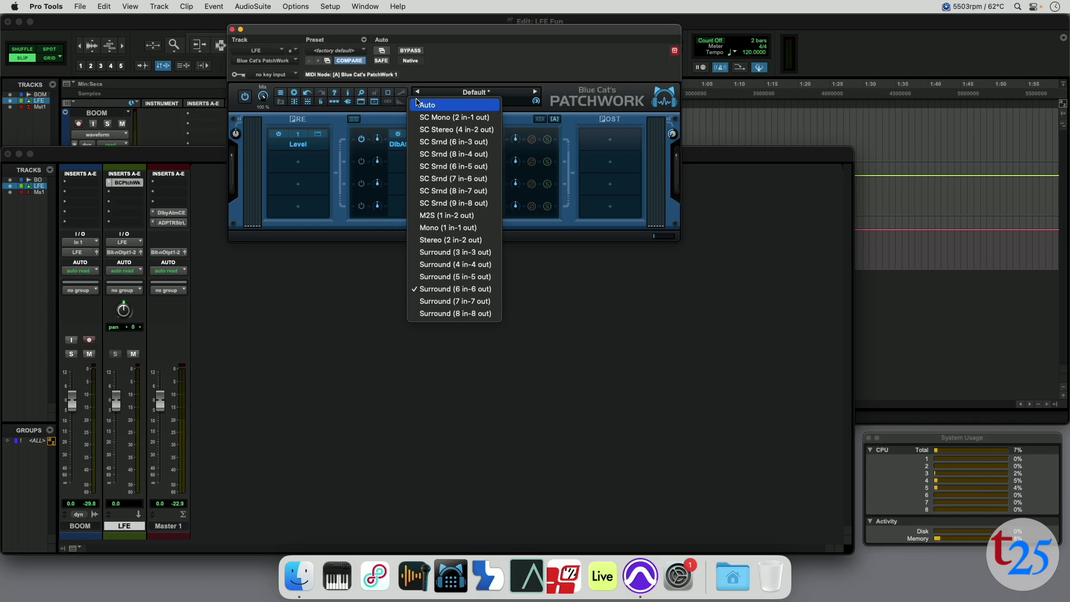
click(301, 286)
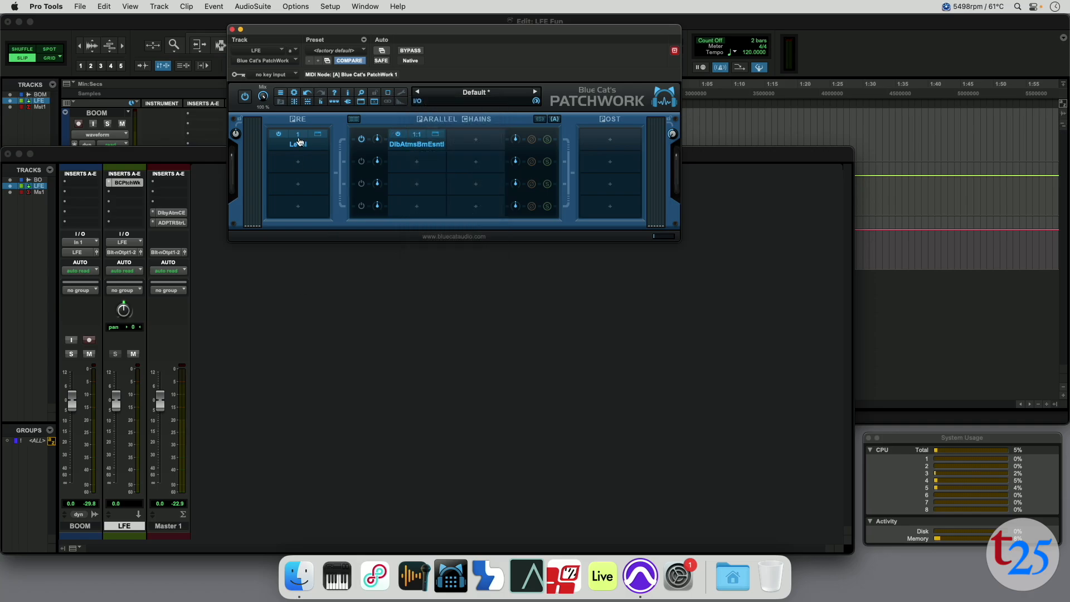
right_click(299, 137)
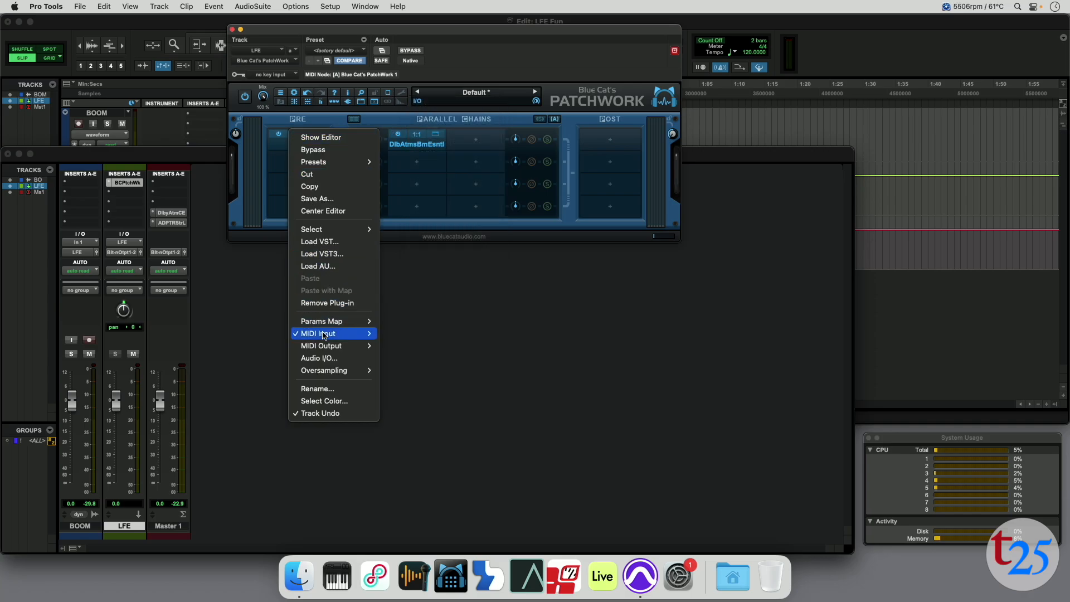
click(321, 359)
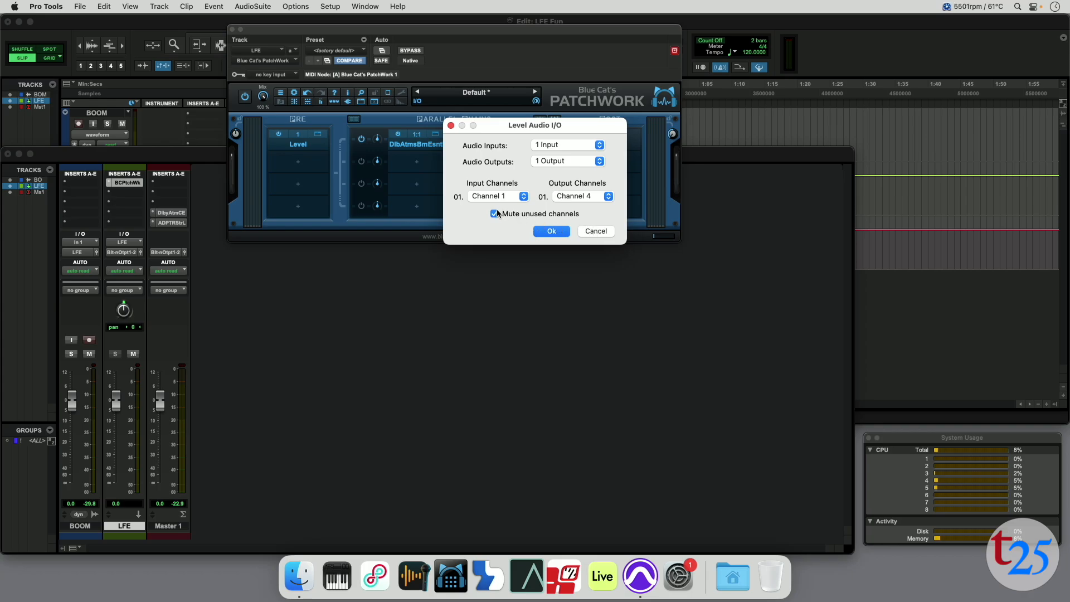
click(598, 232)
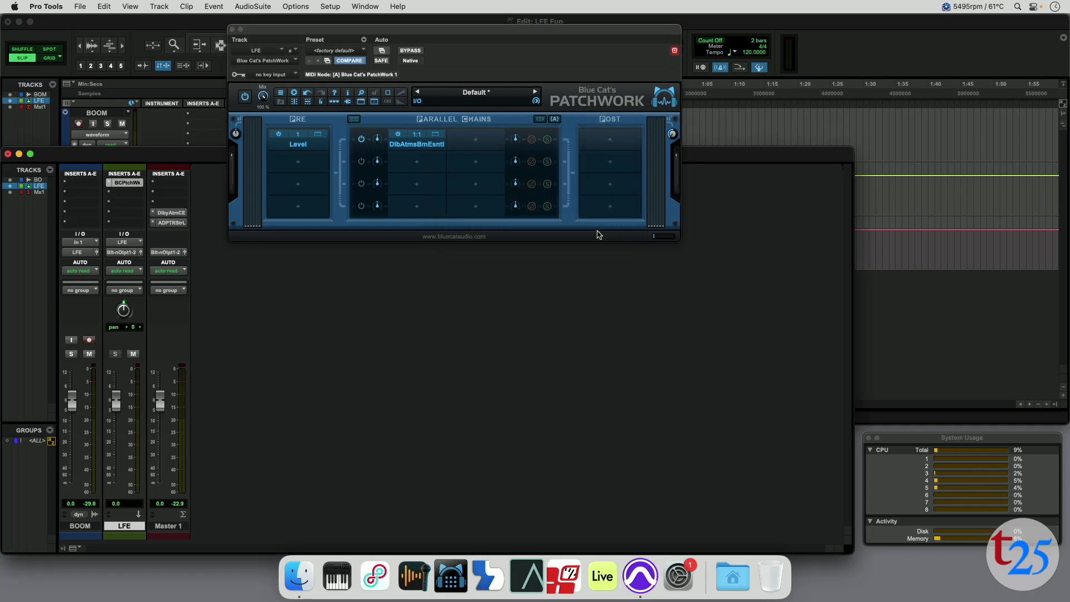
Check the Audio I/O settings and editor of the Dolby Atmos Beam in the first parallel chain, closing both plug-in windows.
right_click(418, 136)
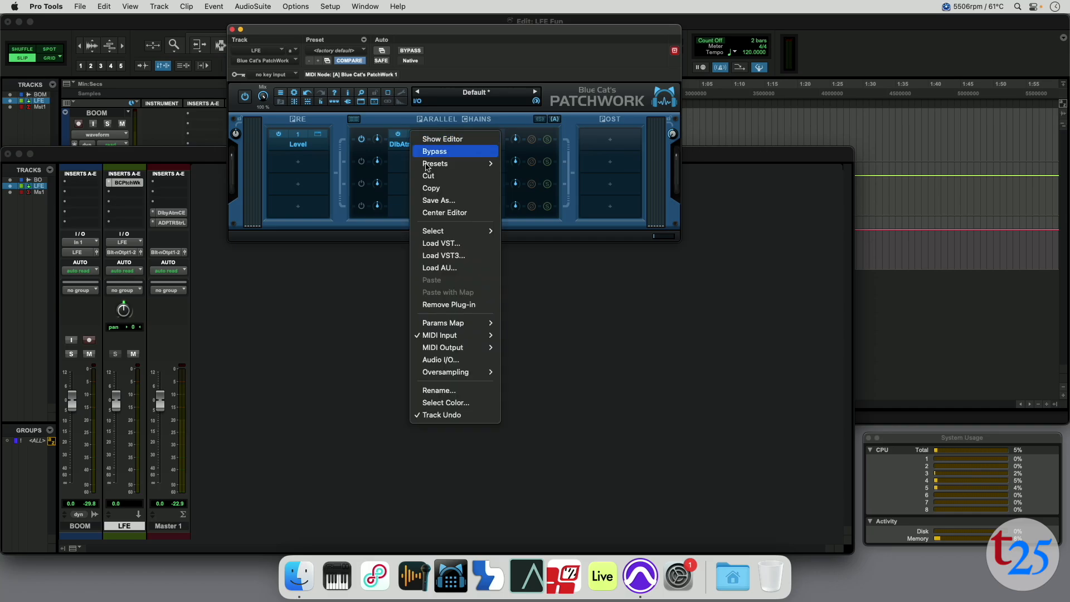
click(445, 361)
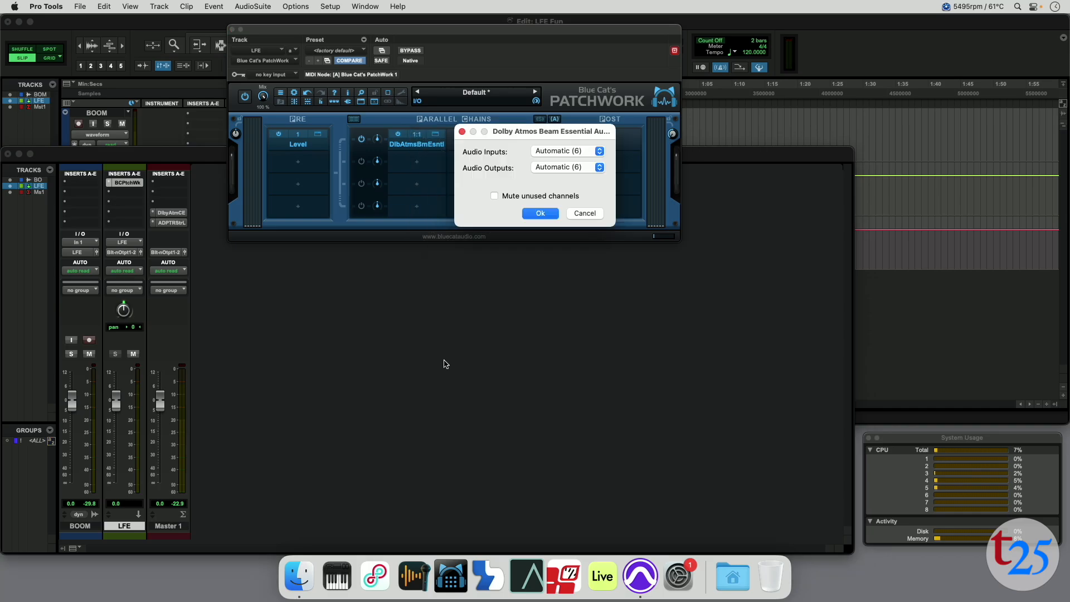
click(583, 214)
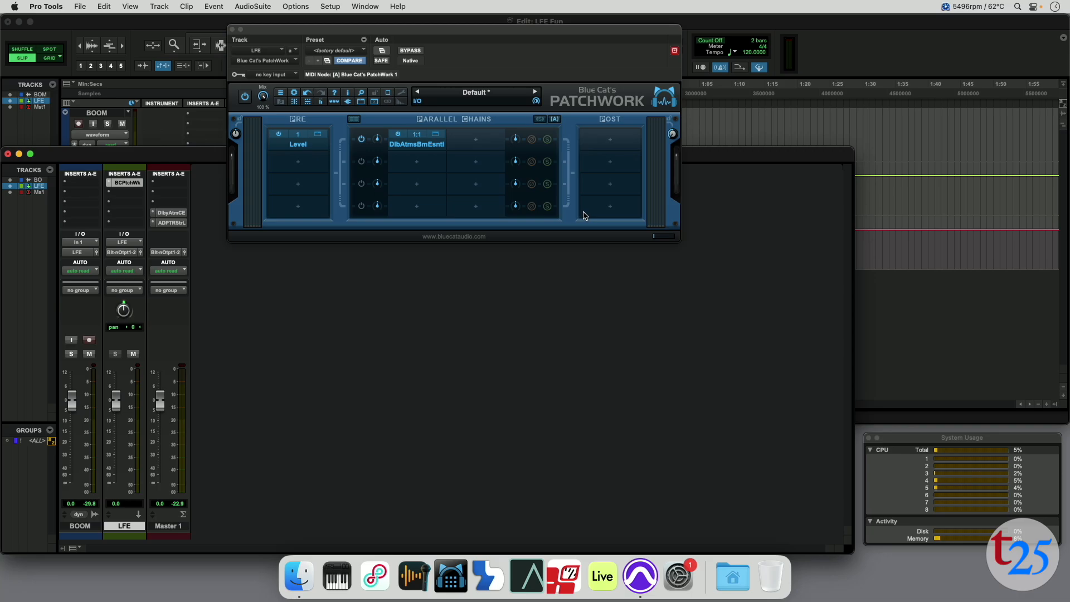
click(437, 139)
click(437, 140)
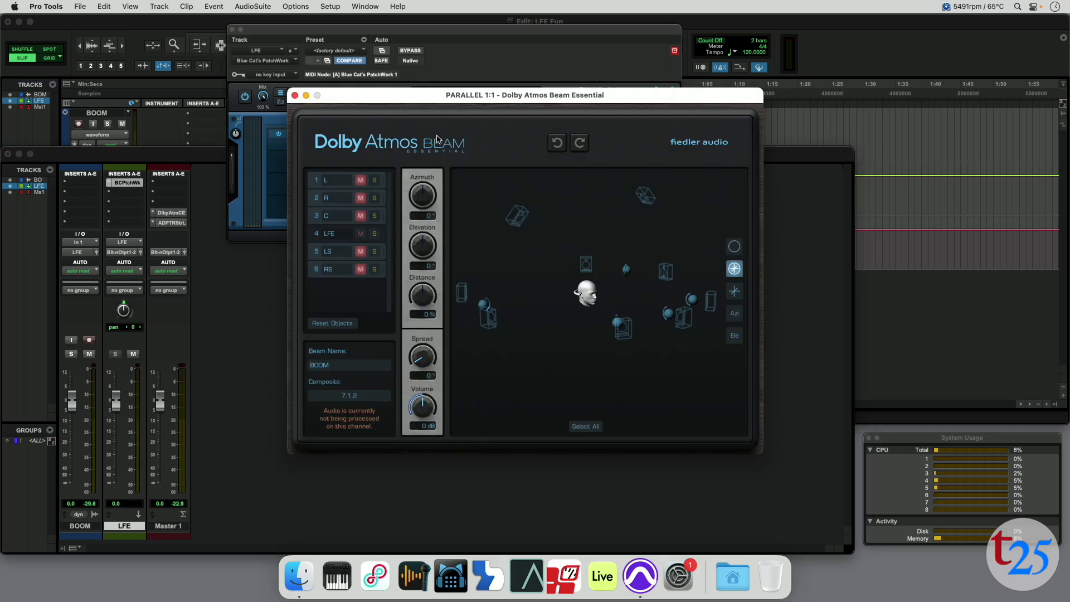
click(294, 96)
click(233, 30)
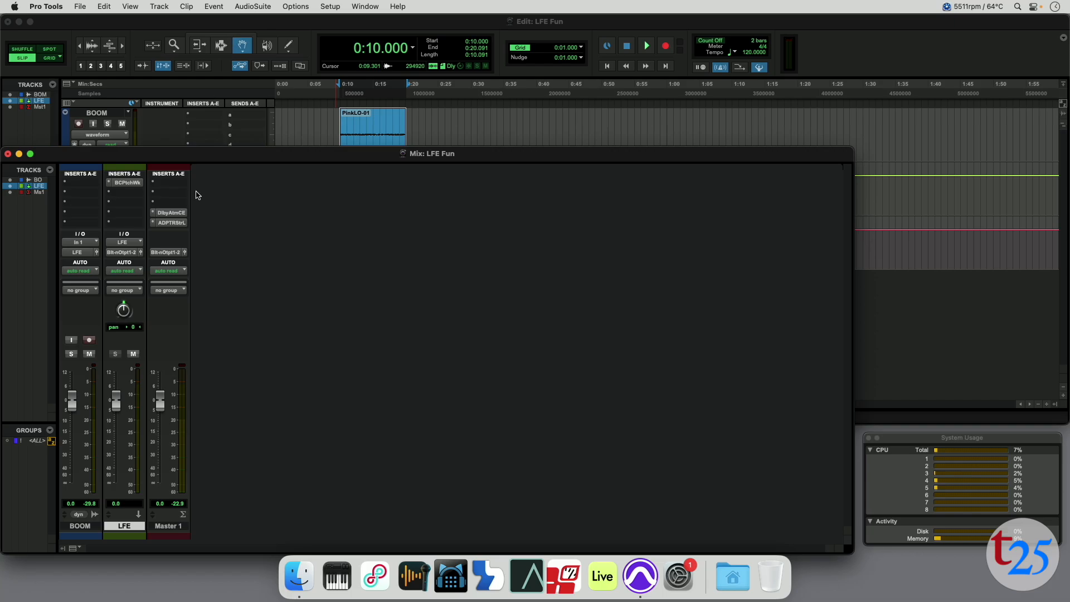
Open Dolby Atmos Composer on the Master 1 track of the LFE Fun session.
click(173, 213)
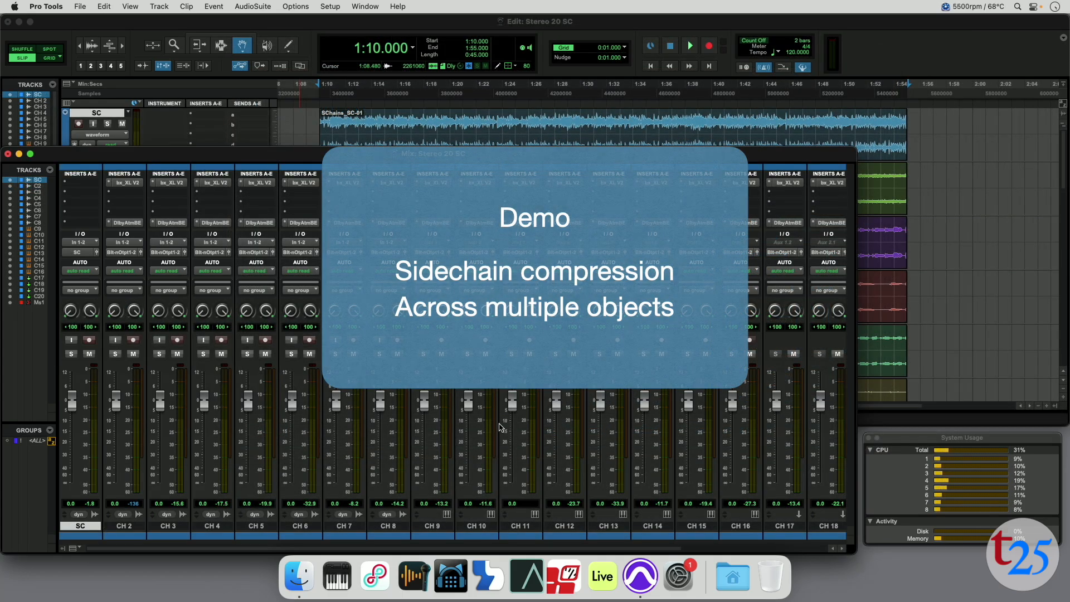
In the Stereo 20 SC session, select the SChains_SC-01 clip and check the SC track's output bus, keeping SC (Stereo).
click(321, 125)
click(342, 127)
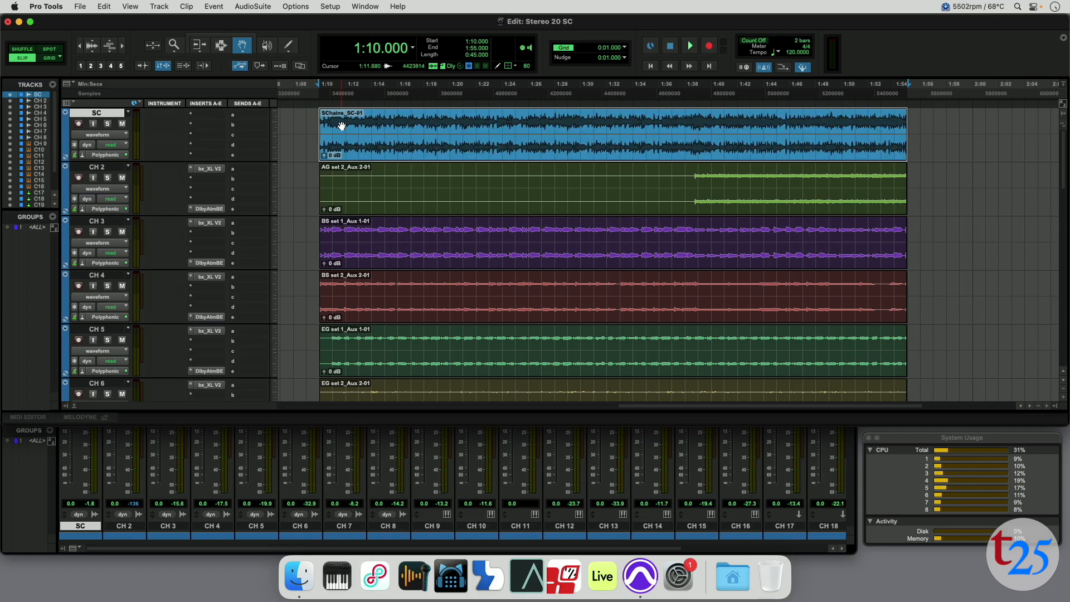
key(super+equal)
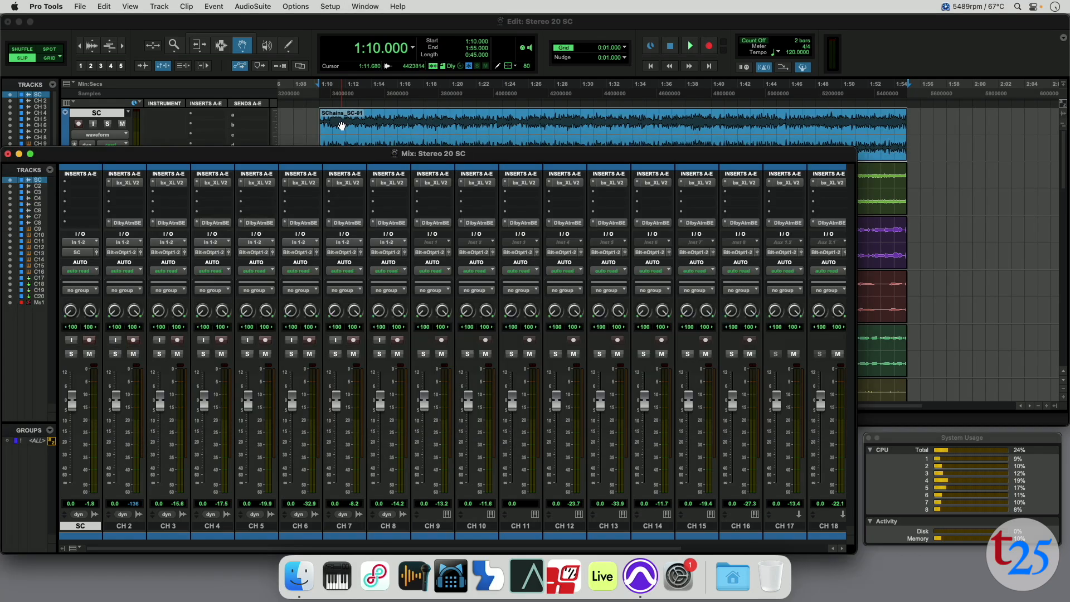
click(76, 252)
mouse_move(86, 263)
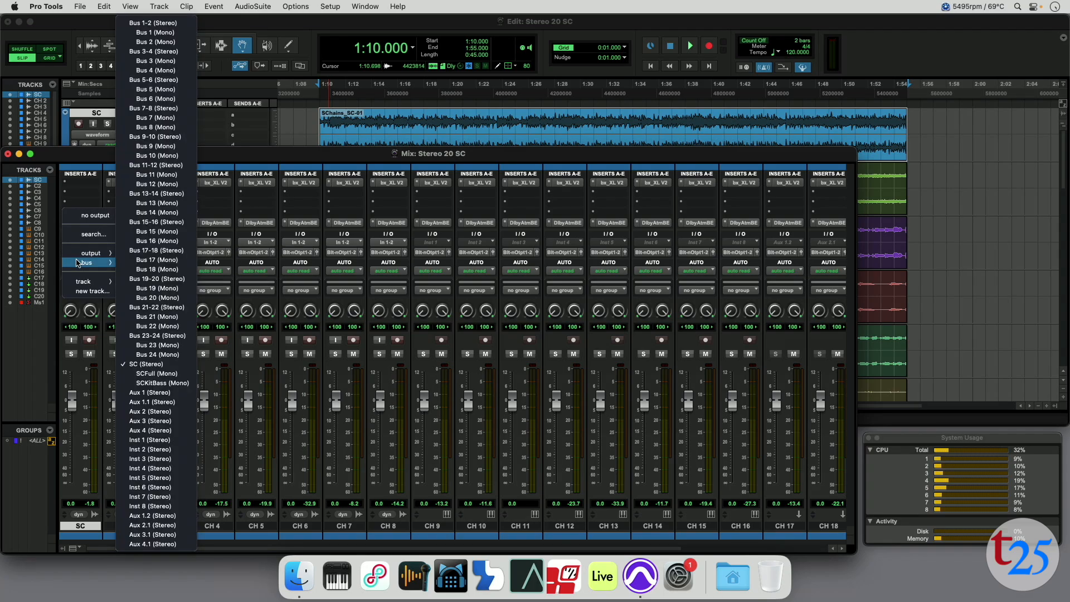
click(135, 365)
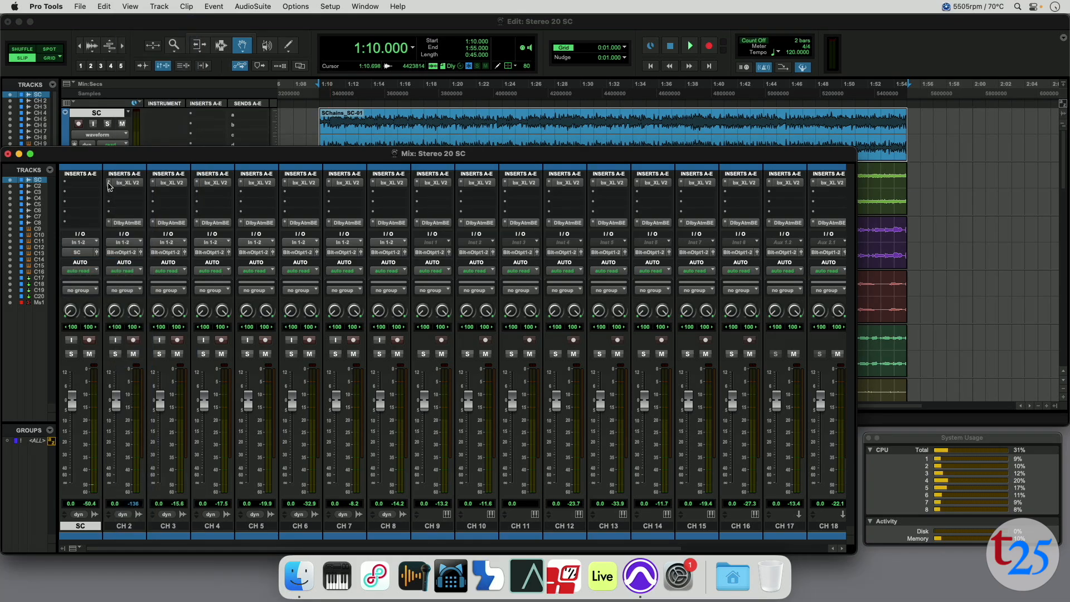
Open bx_XL V2 on CH 2 and check its sidechain setup, keeping SCKitBass (Mono) as key input and Ext. as sidechain source.
click(122, 182)
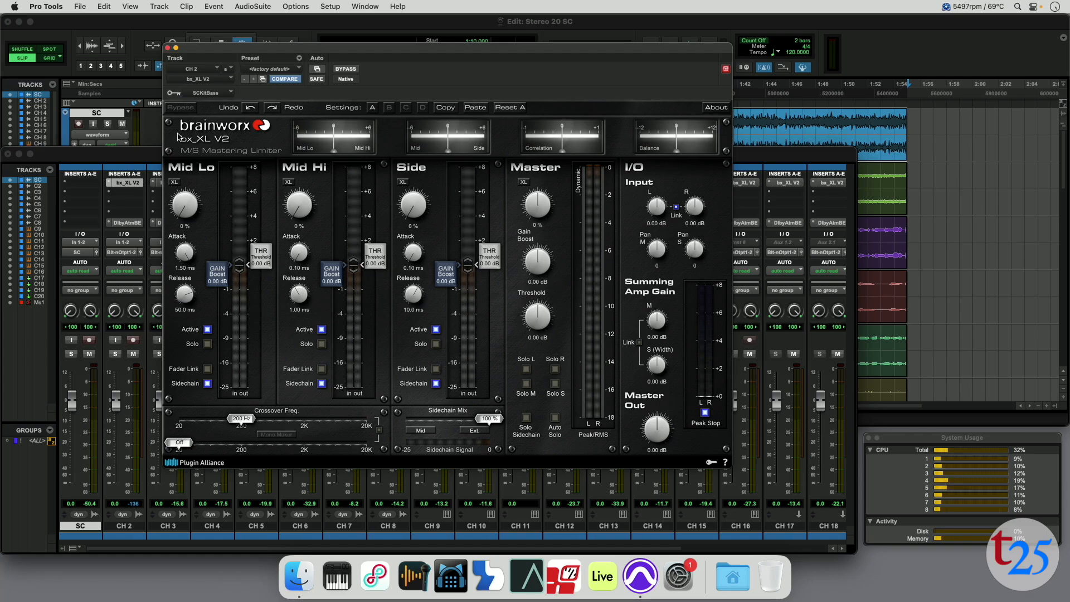
click(215, 93)
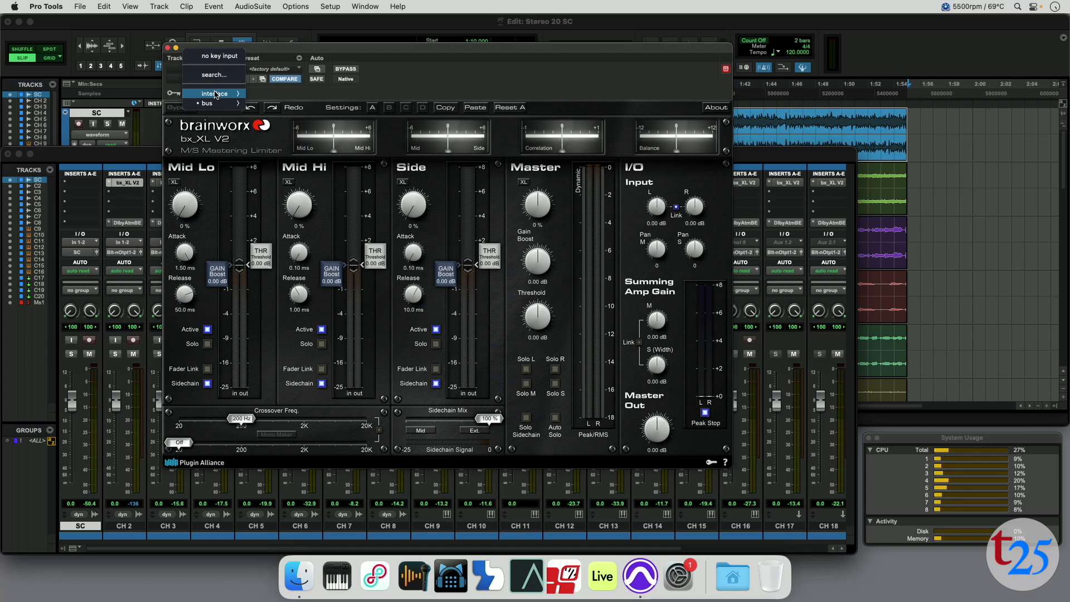
mouse_move(214, 102)
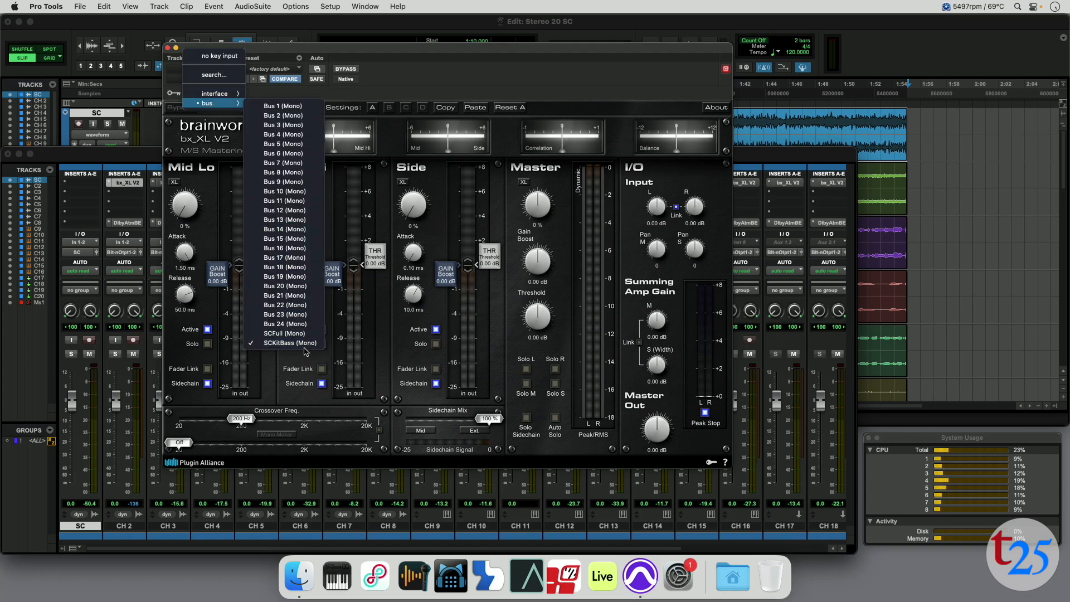
click(286, 343)
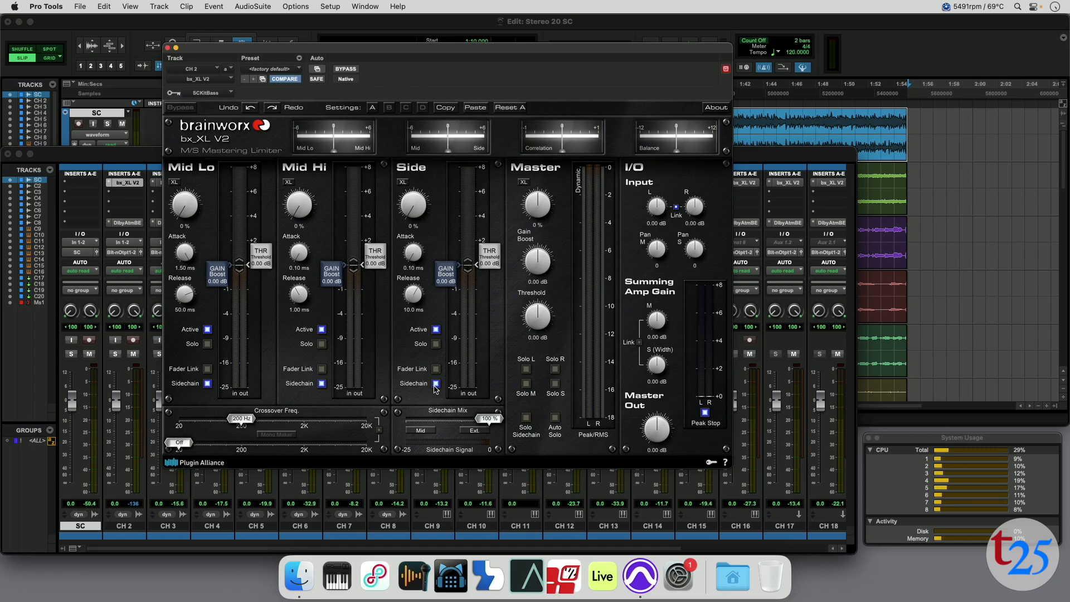
click(475, 430)
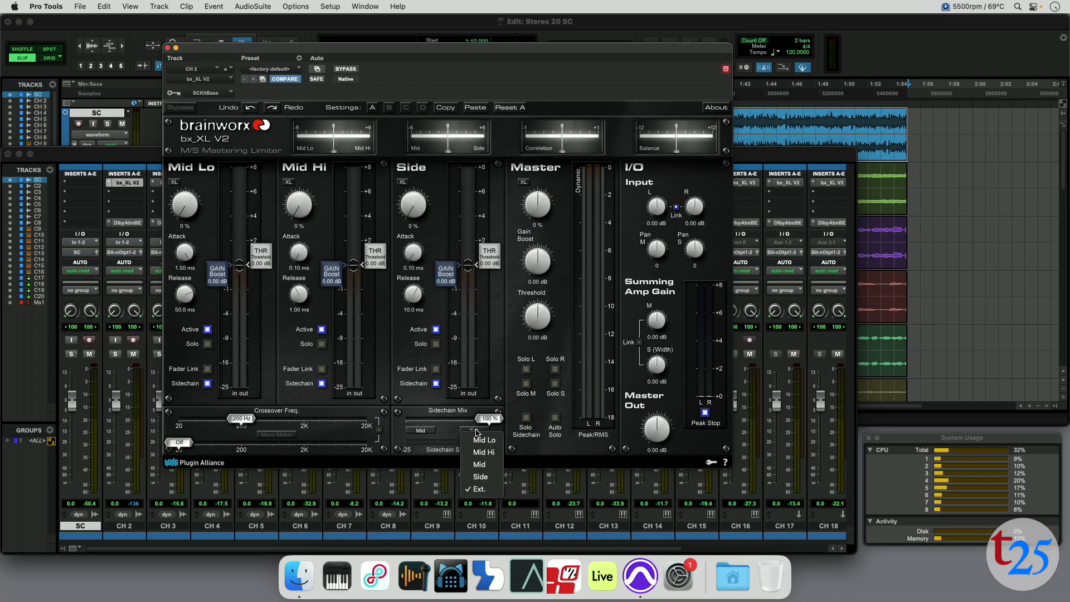
click(477, 489)
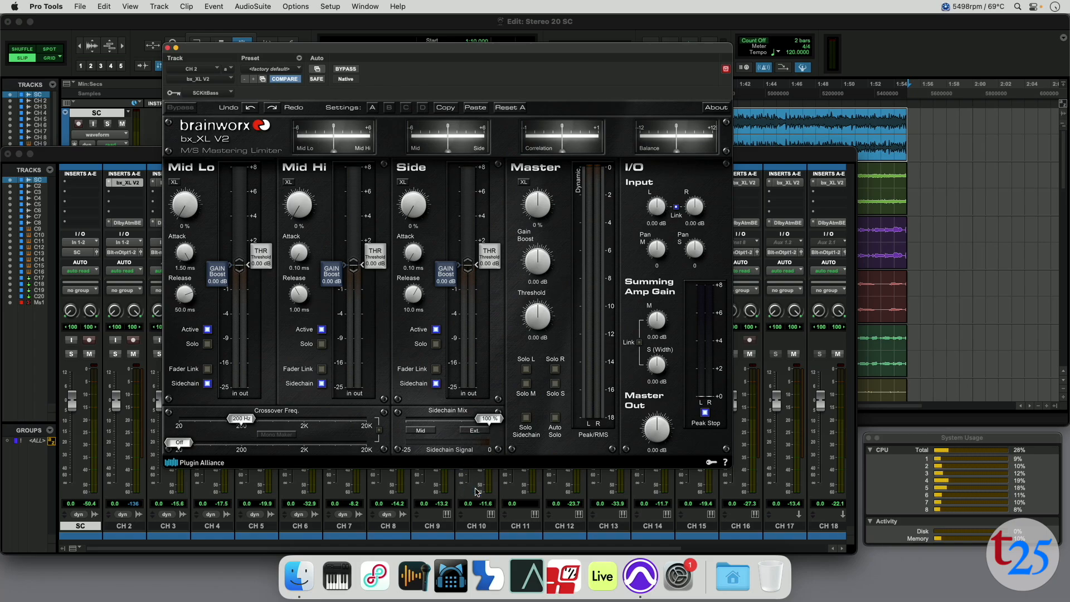
Play the session, close bx_XL V2, raise the SC fader to +12.0 dB, lower it to -0.9 dB and stop playback.
key(space)
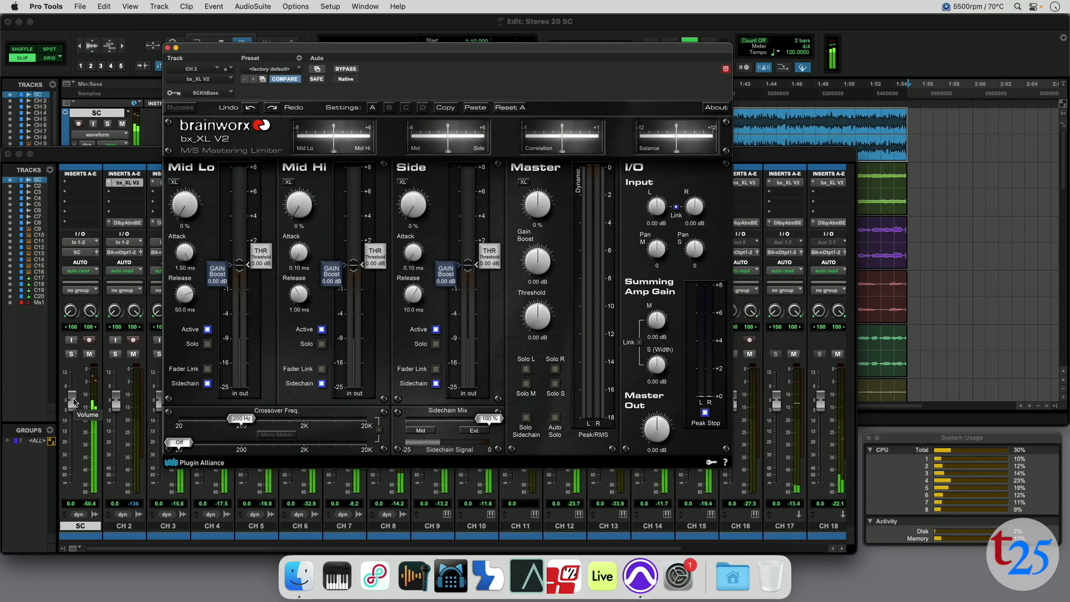
mouse_move(74, 400)
mouse_down()
mouse_move(75, 379)
mouse_move(74, 397)
mouse_up()
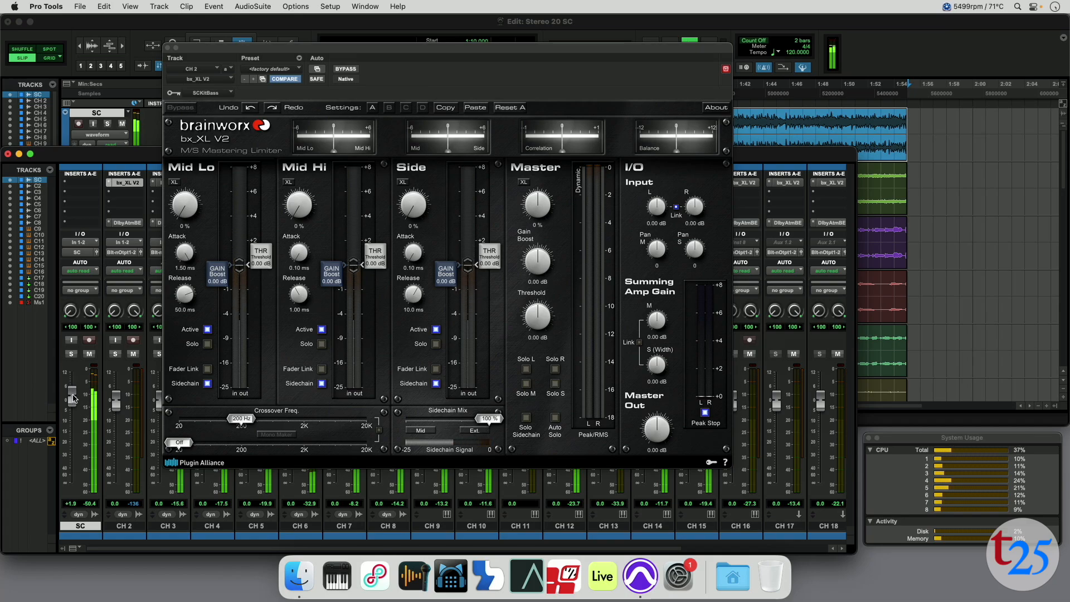
click(168, 48)
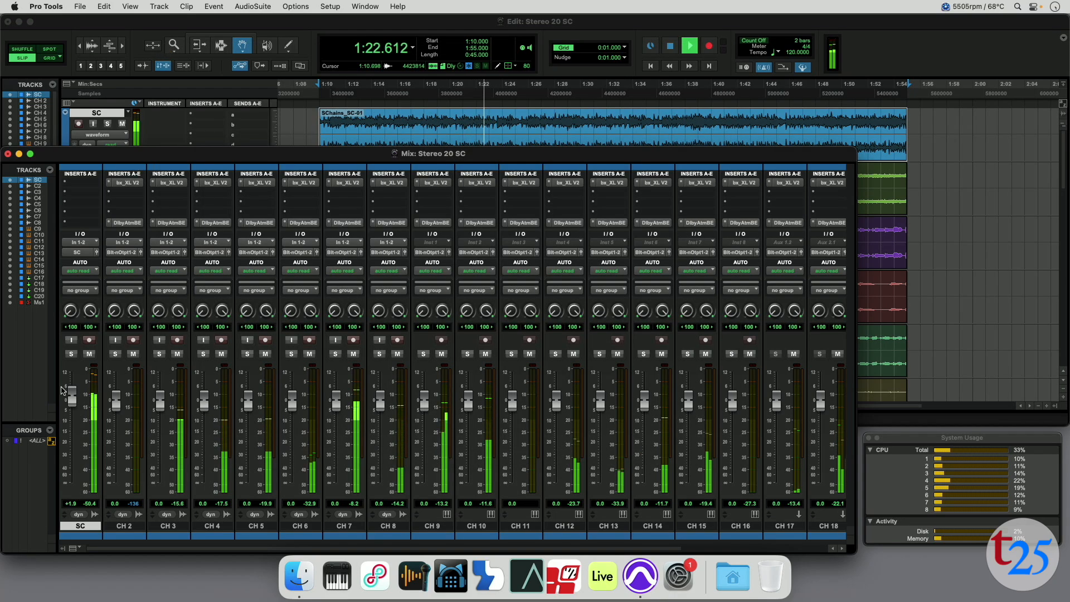
drag(73, 401, 78, 368)
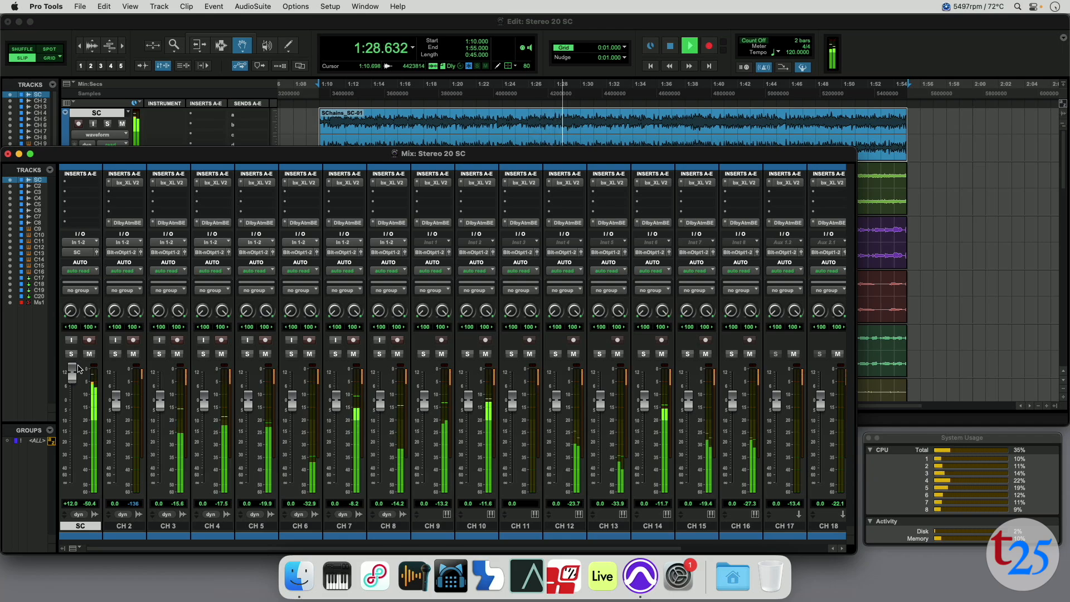
drag(78, 367, 74, 405)
key(space)
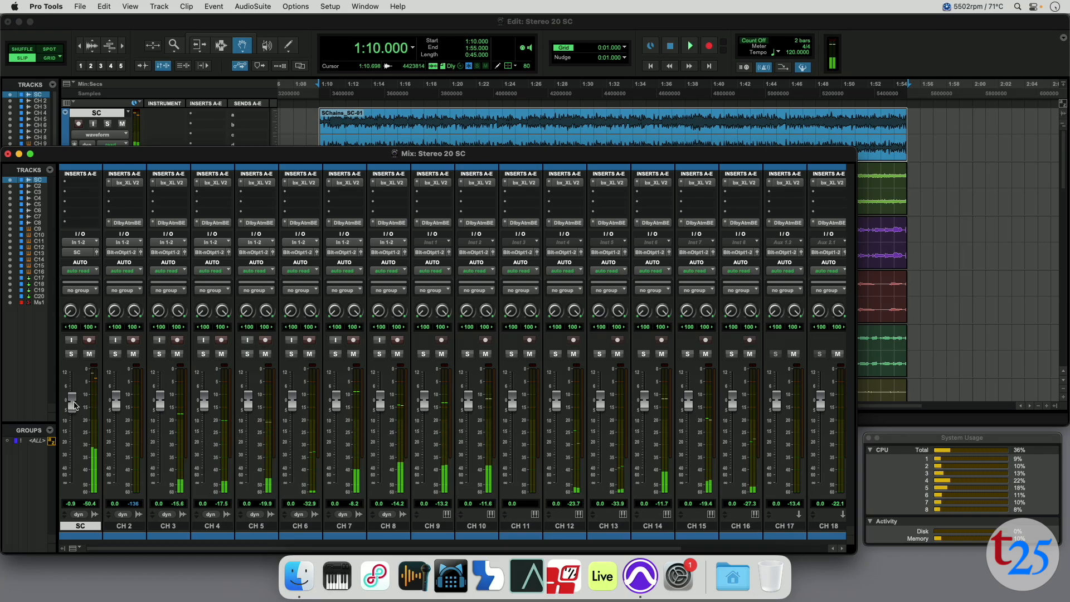
Open PatchWork on Master 1 and check its key input bus, keeping SCFull (Mono).
scroll(825, 223, right, 5)
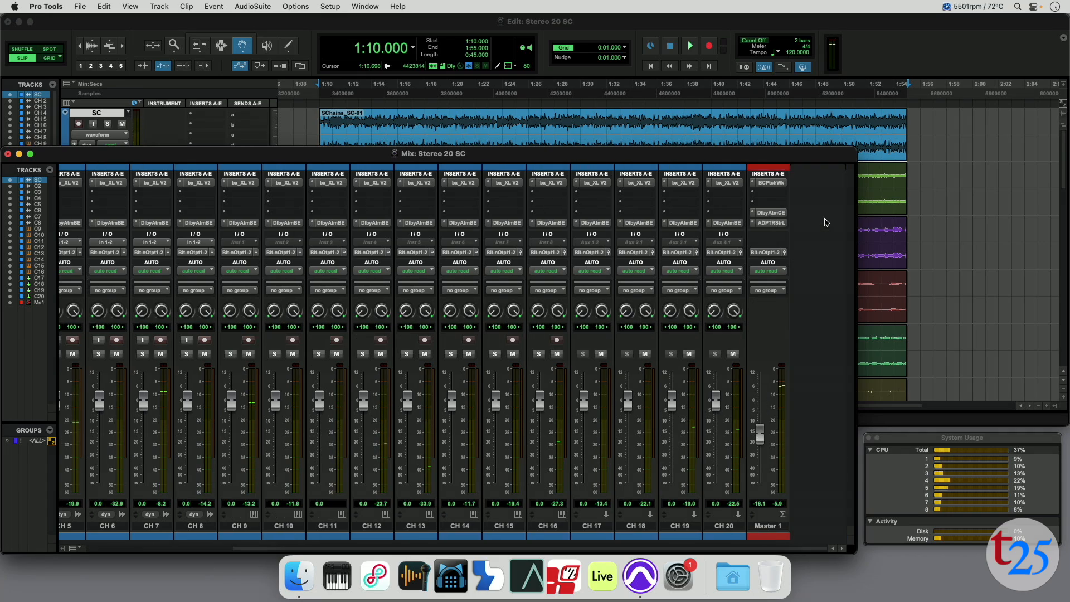
click(765, 183)
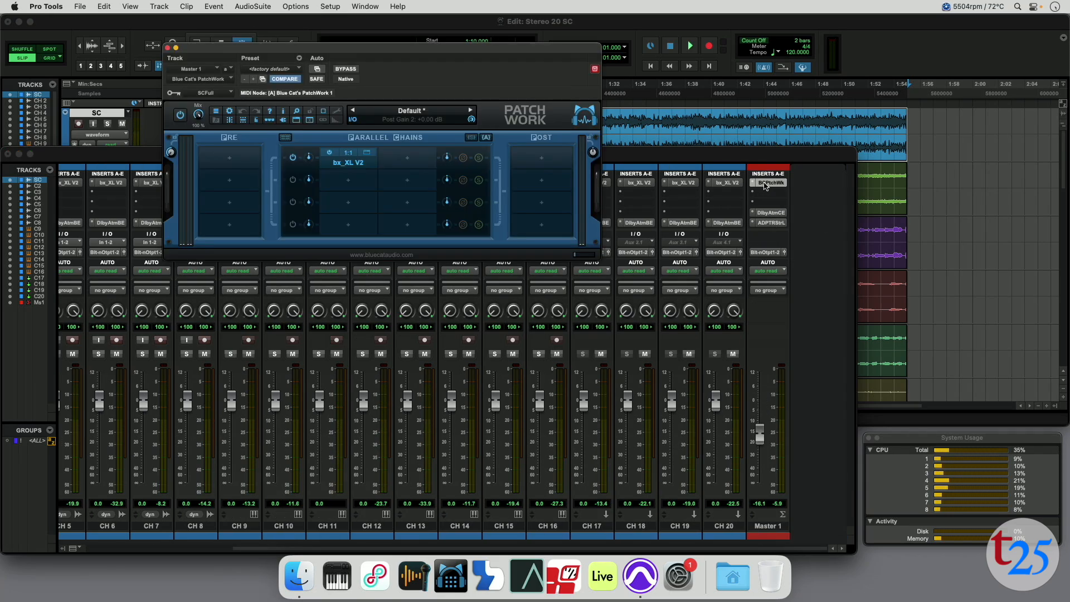
click(210, 93)
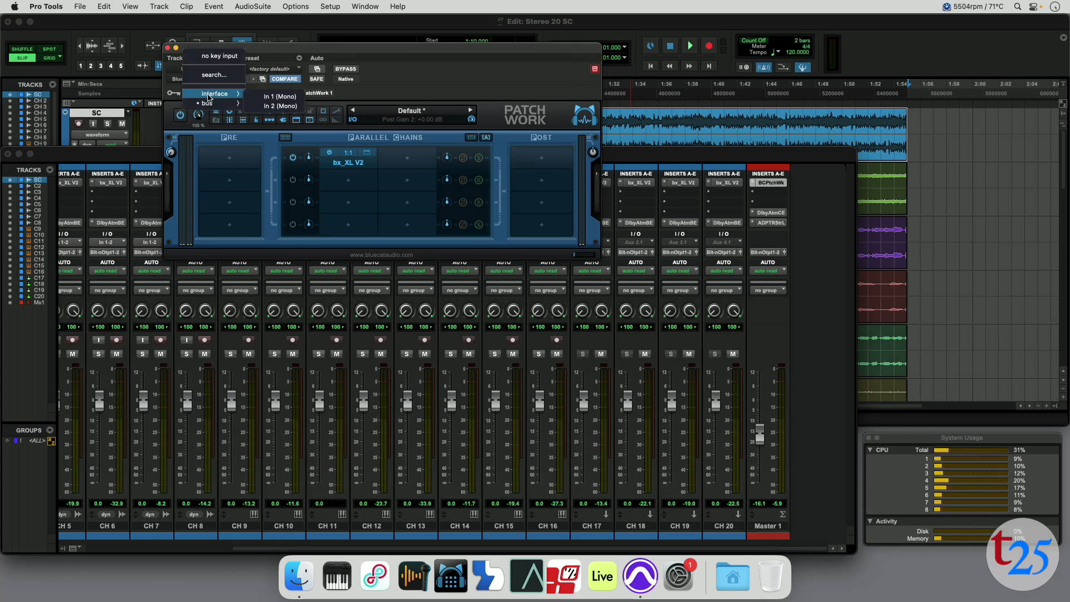
mouse_move(206, 104)
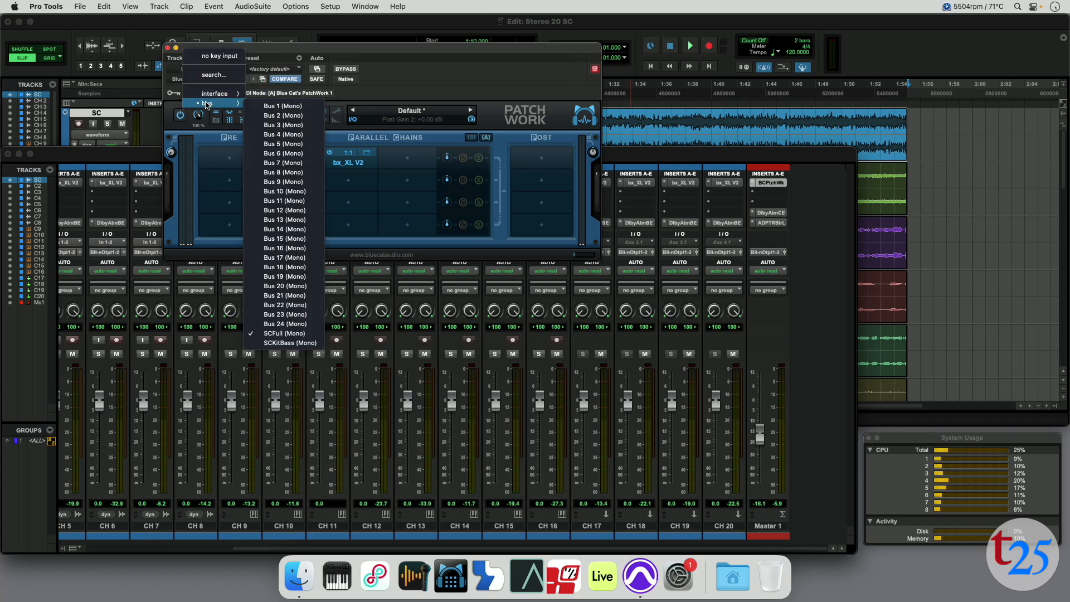
click(286, 334)
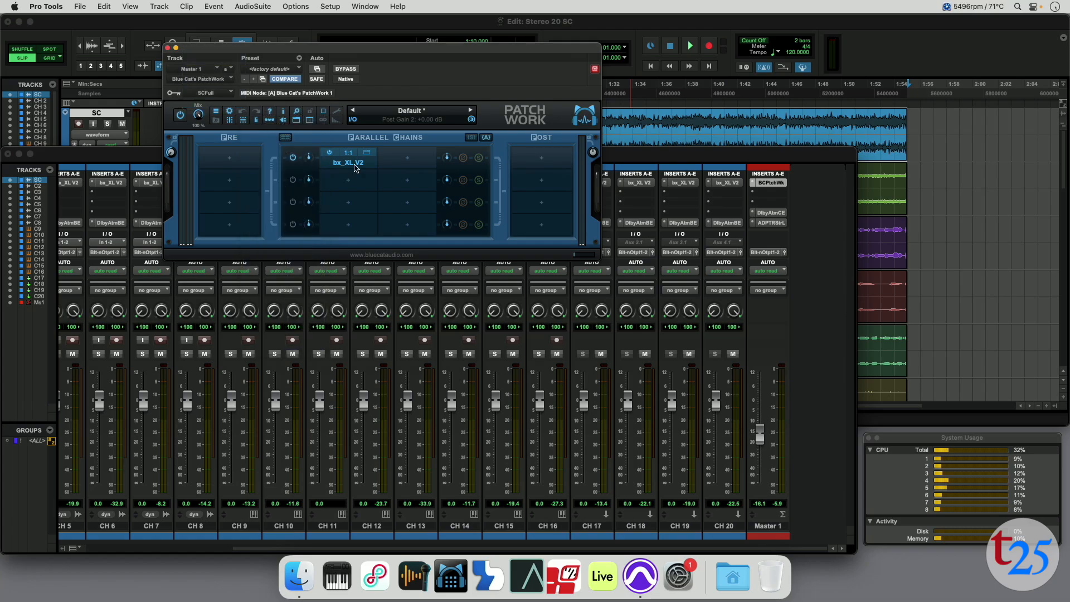
Open the bx_XL V2 hosted in the first parallel chain and check its sidechain source, keeping Ext.
click(368, 154)
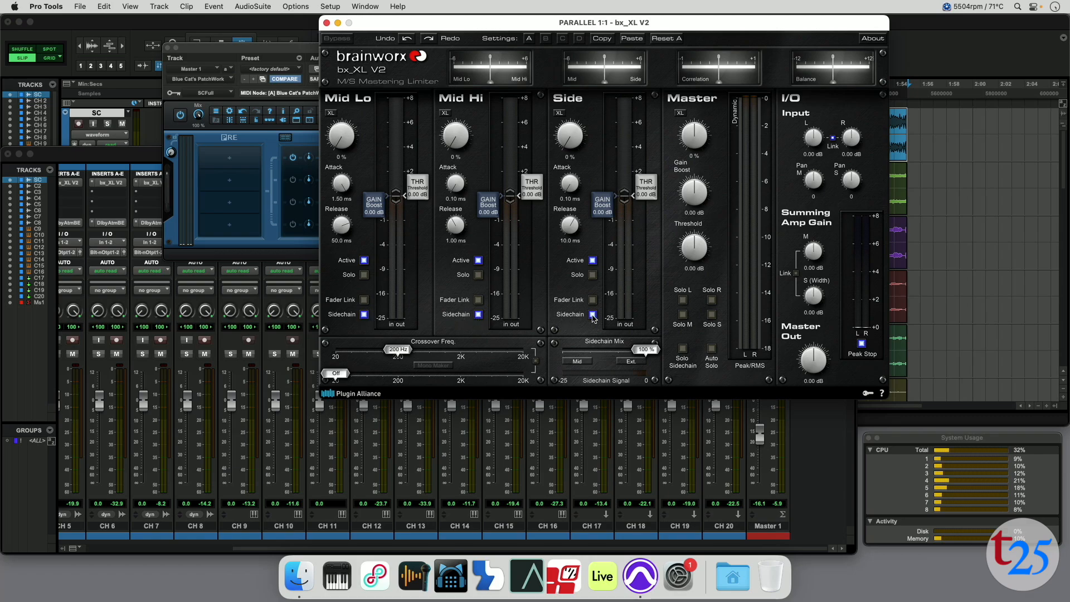
click(633, 364)
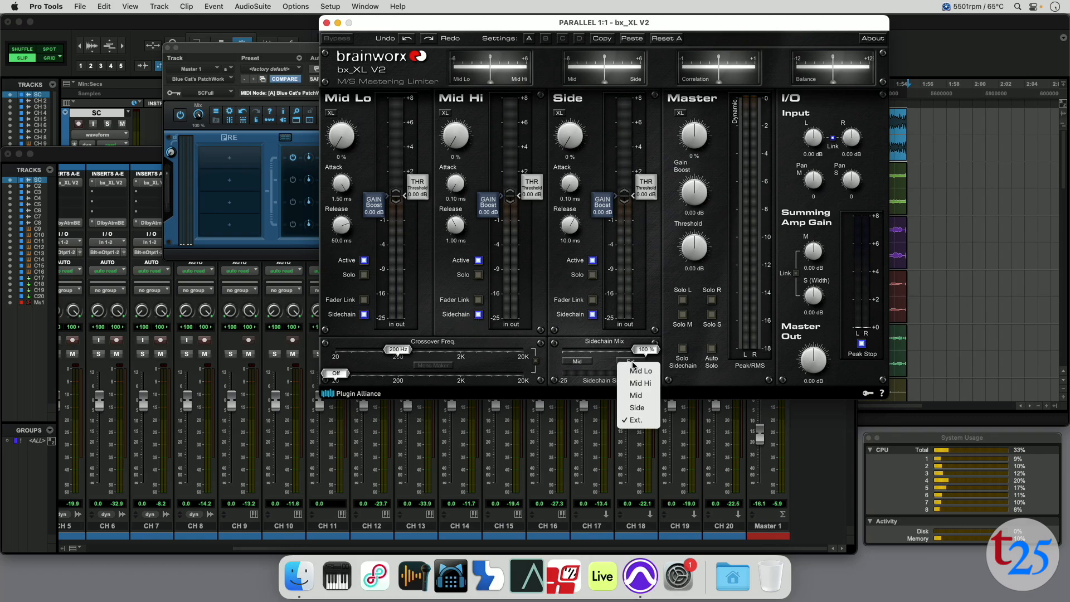
click(640, 423)
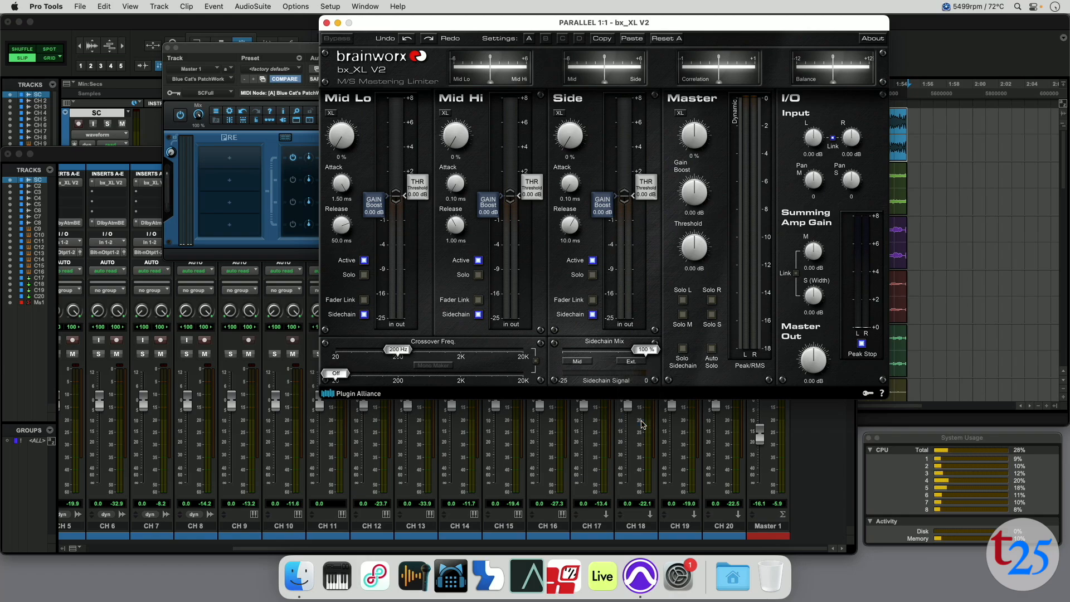
Play the session and adjust the SC track's fader to drive the sidechained limiter on the master.
scroll(167, 418, left, 10)
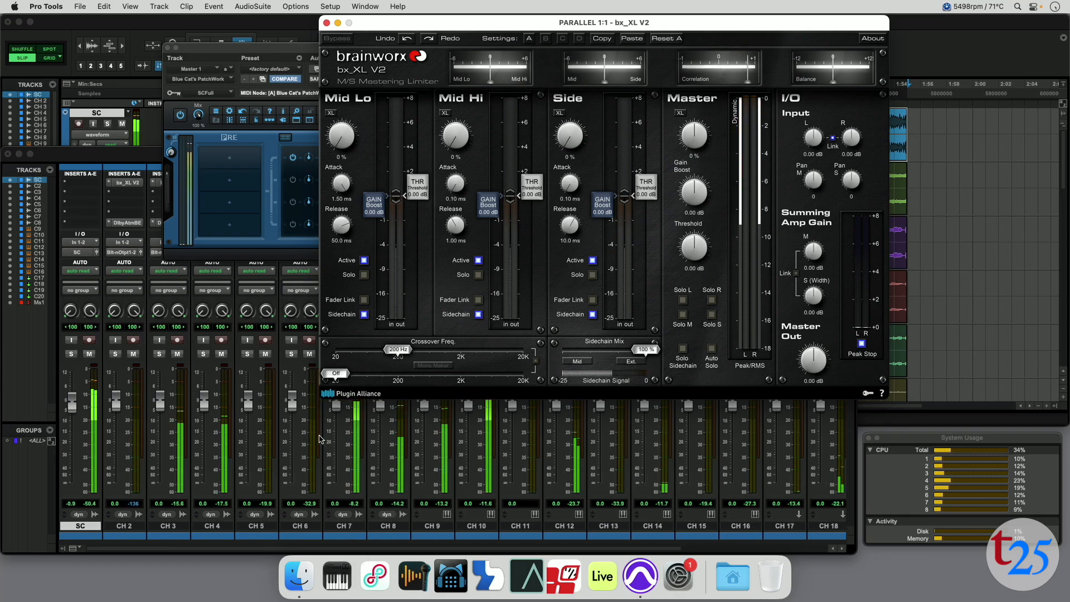
mouse_move(73, 401)
mouse_down()
mouse_move(76, 386)
mouse_move(74, 407)
mouse_up()
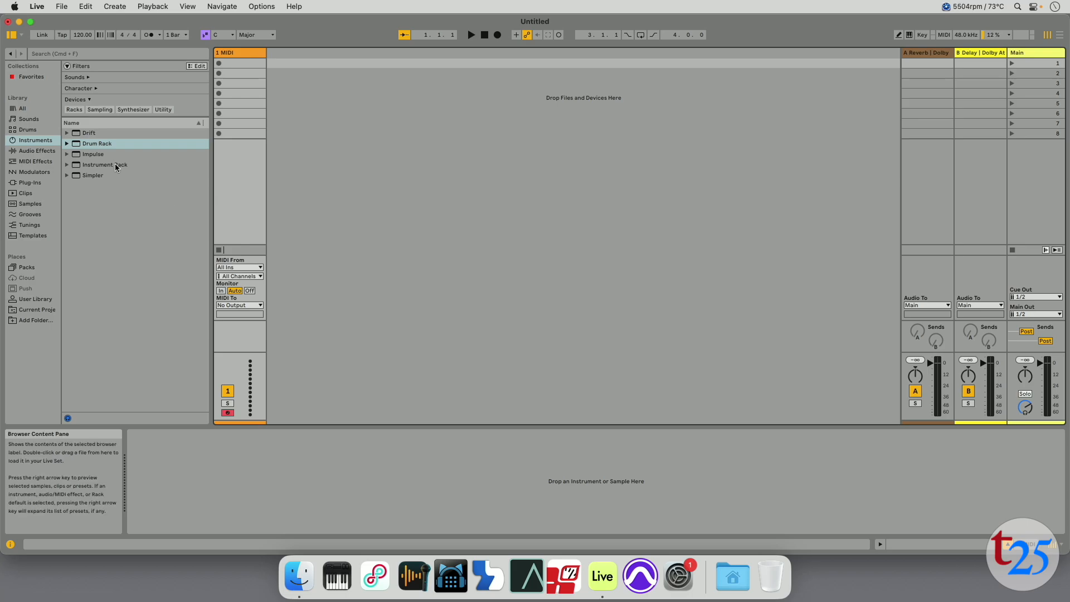
In Ableton Live, load a Drum Rack on the MIDI track and nest a second Drum Rack on its C1 pad.
drag(172, 159, 244, 196)
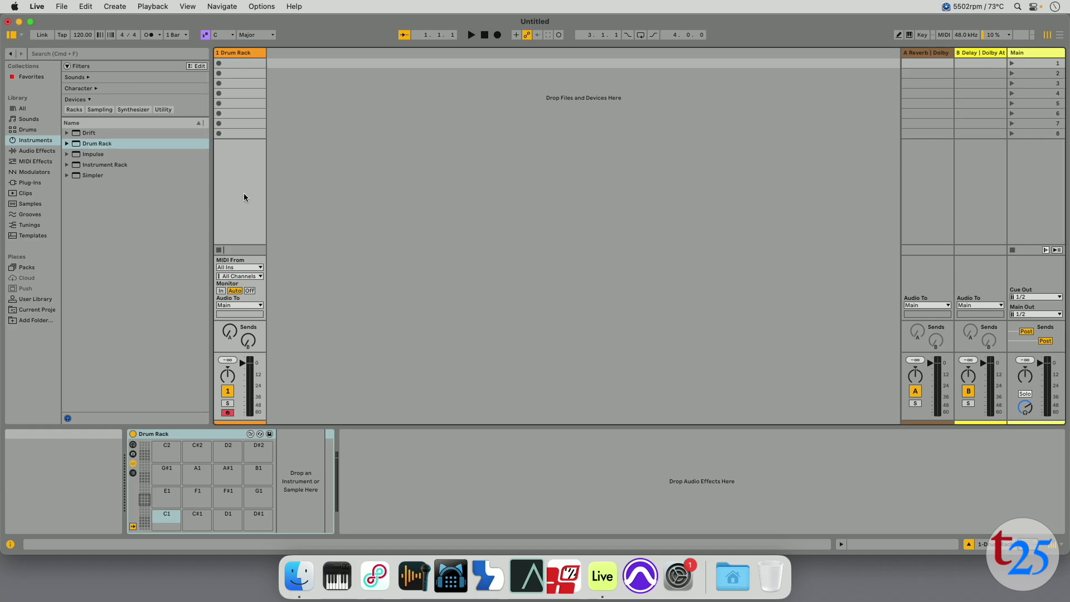
click(111, 142)
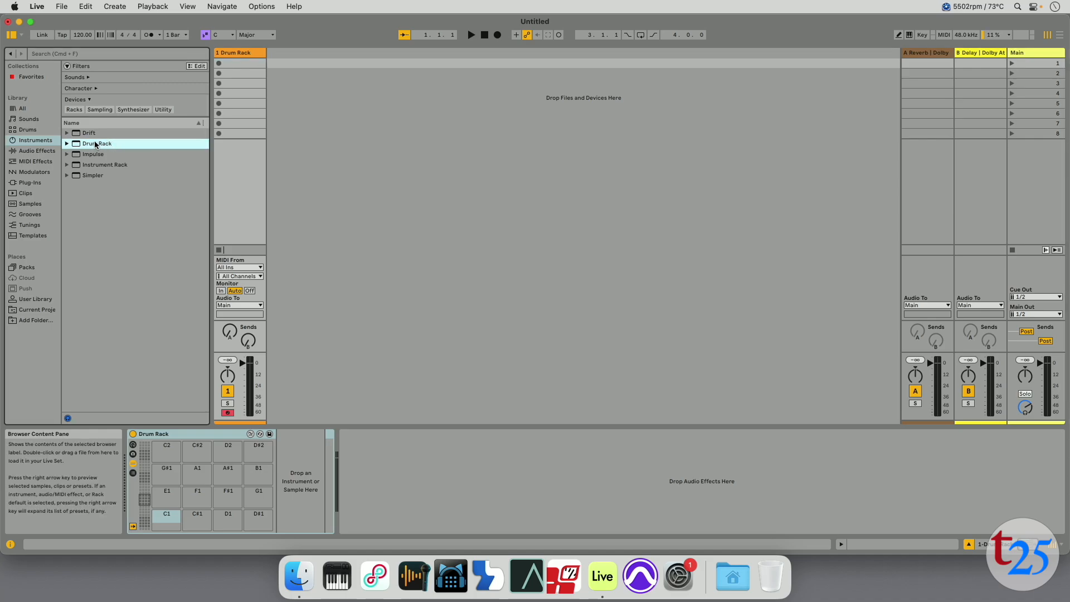
drag(93, 144, 159, 521)
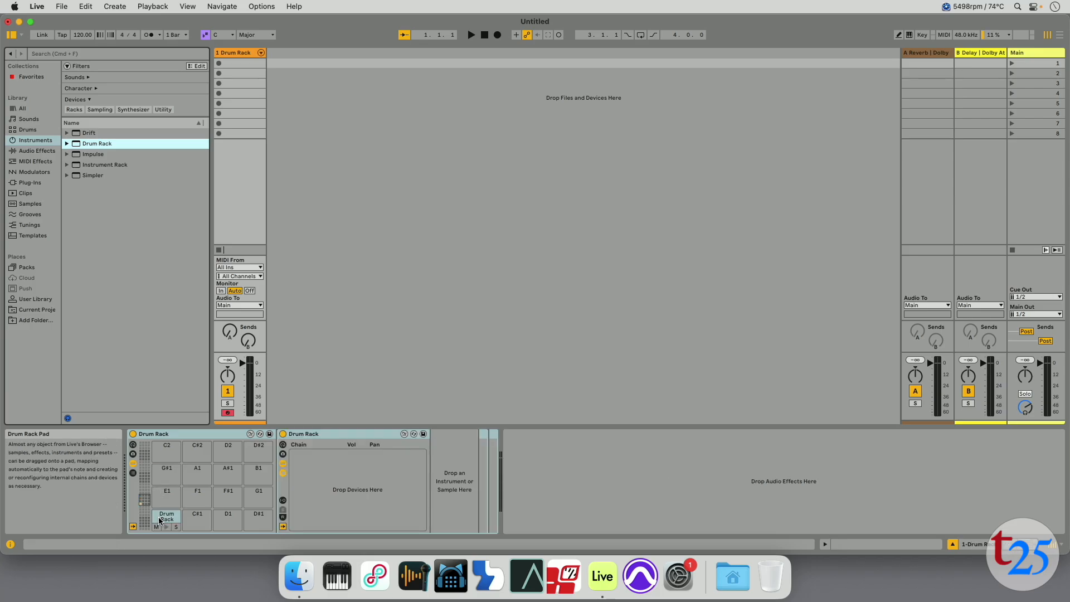
Add the BC PatchWork plug-in to the chain list of the nested Drum Rack.
click(158, 155)
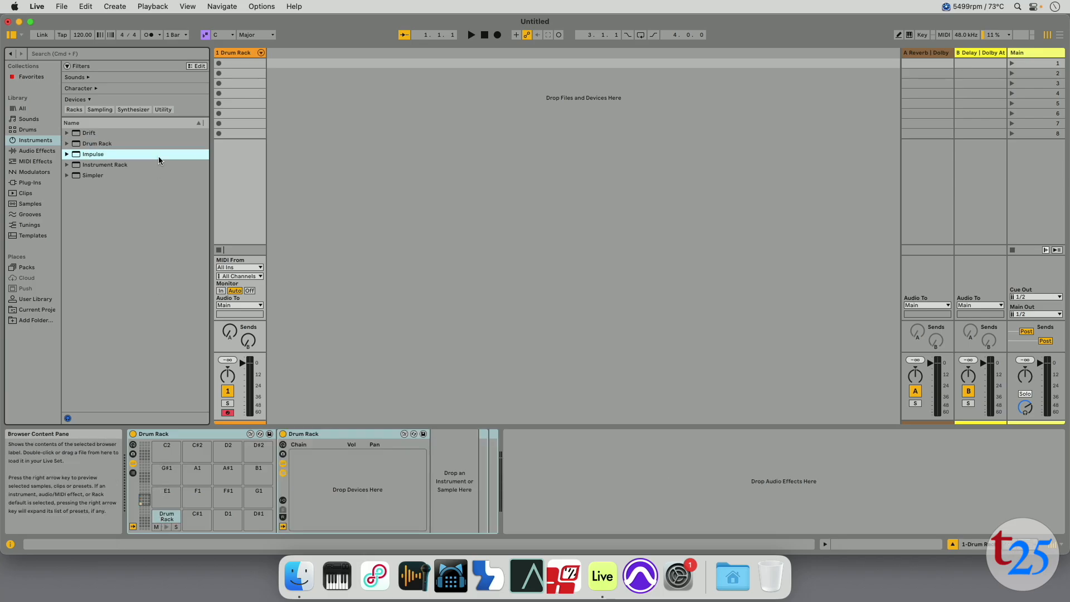
click(31, 182)
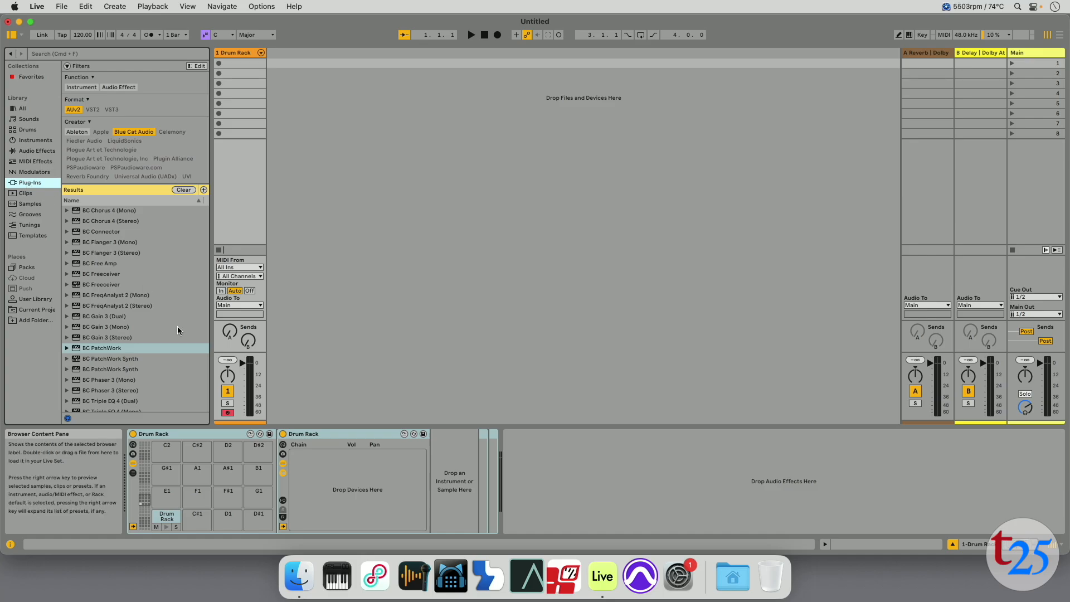
drag(98, 349, 350, 474)
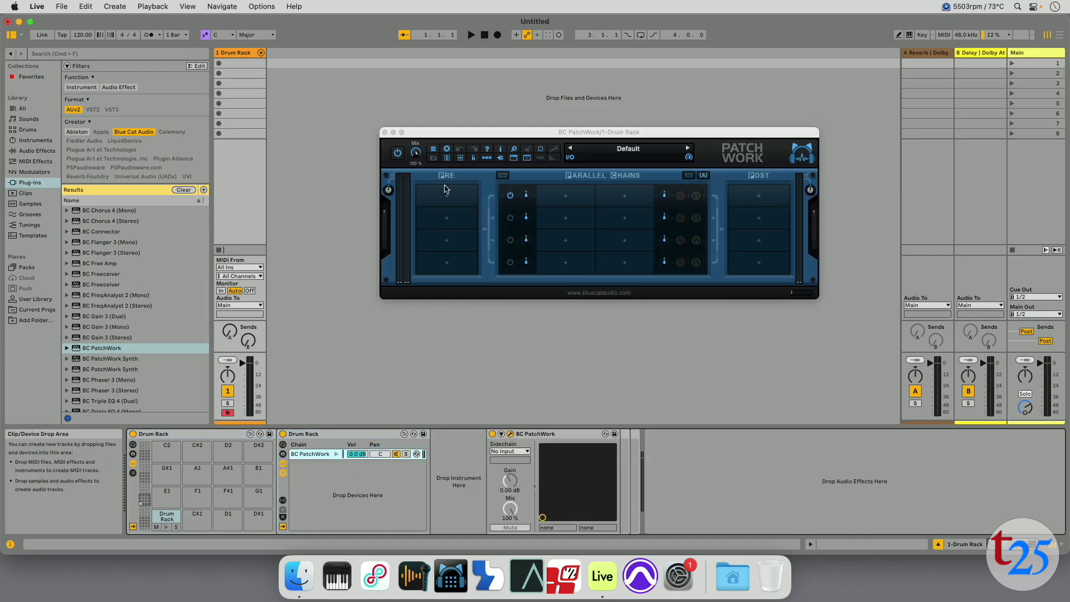
Set the PatchWork layout to 1 column and 1 row.
click(447, 159)
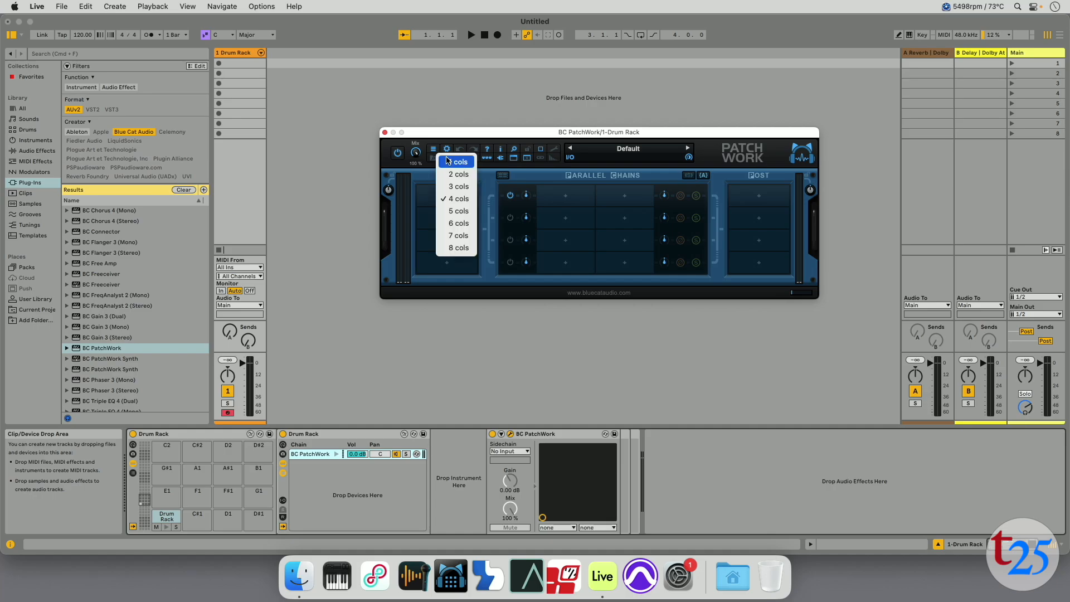
click(450, 162)
click(462, 160)
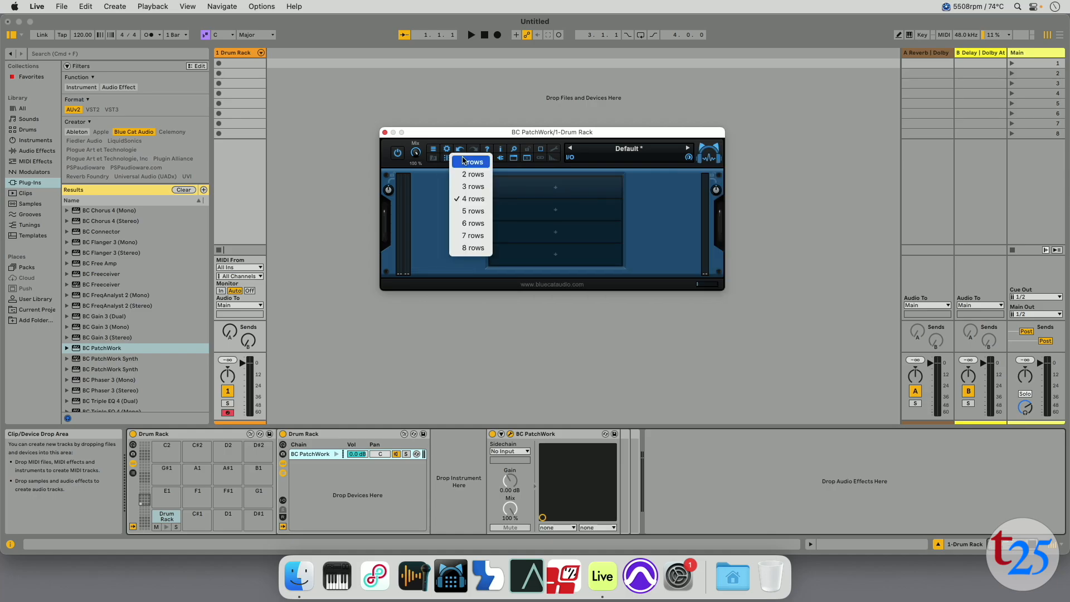
click(462, 162)
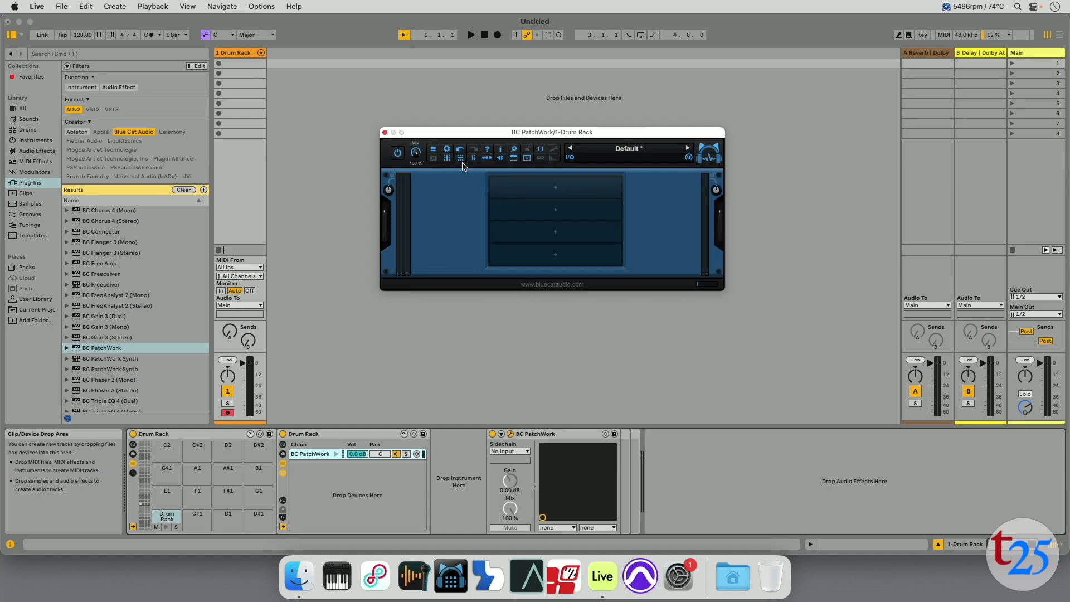
Load the built-in Audio Player into the empty PatchWork slot and set its Host Sync to Play & Pos.
click(556, 190)
mouse_move(557, 190)
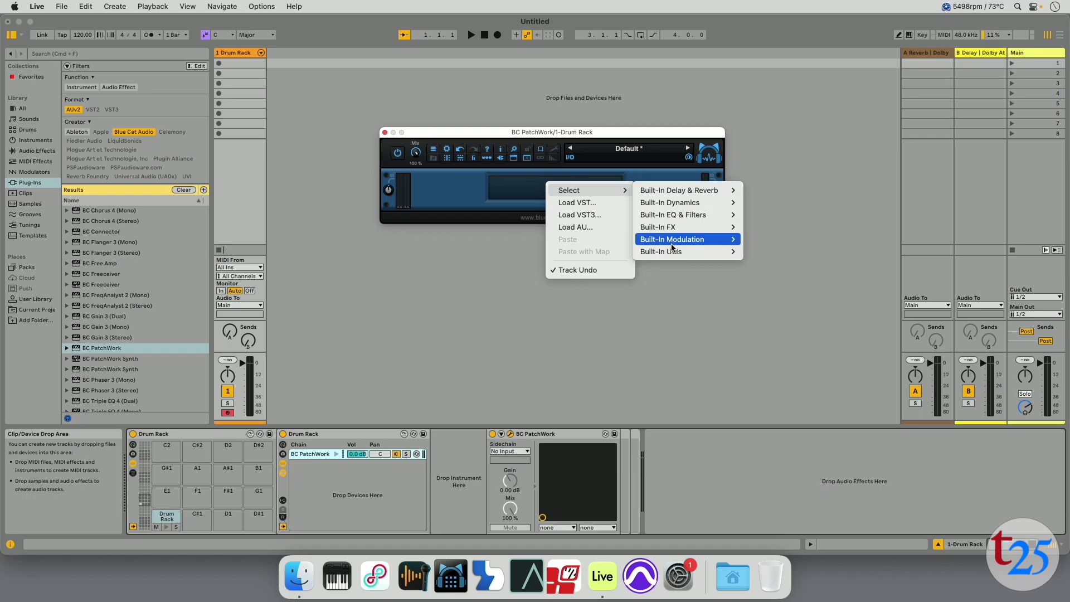
mouse_move(675, 251)
click(752, 253)
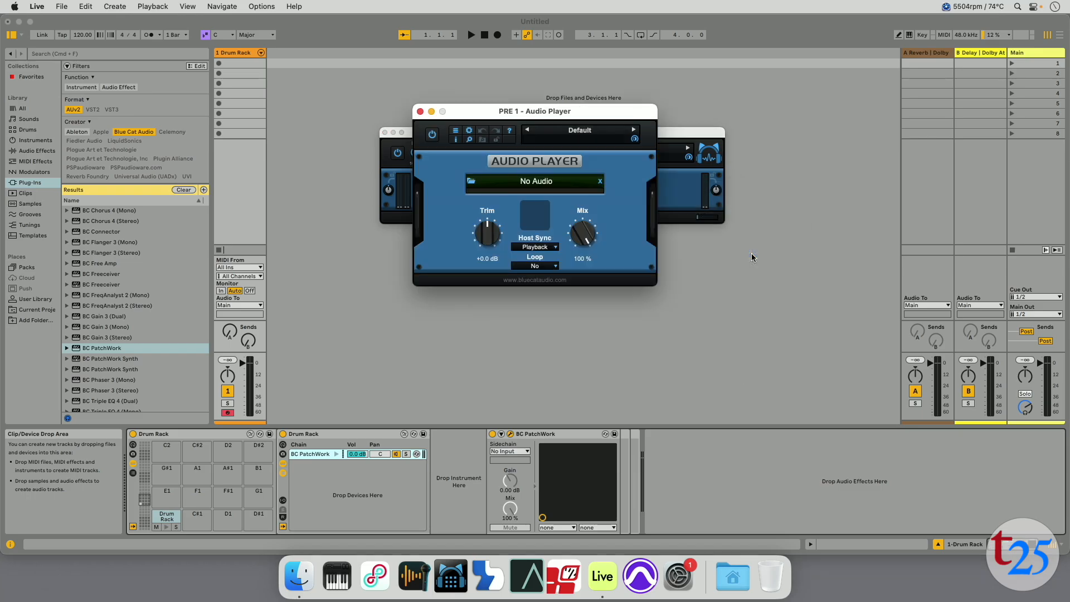
click(533, 247)
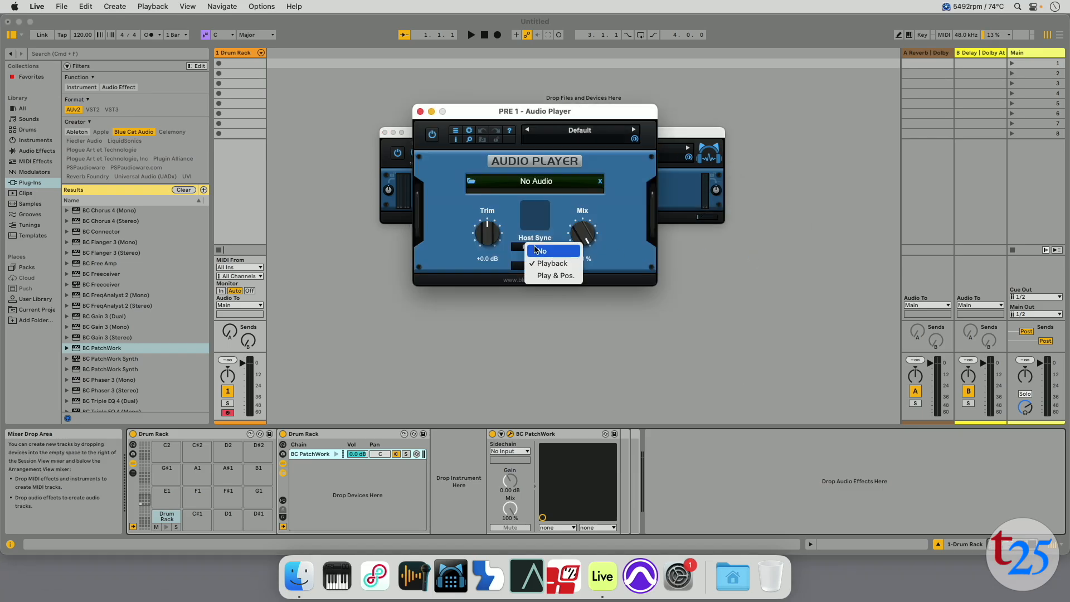
click(539, 281)
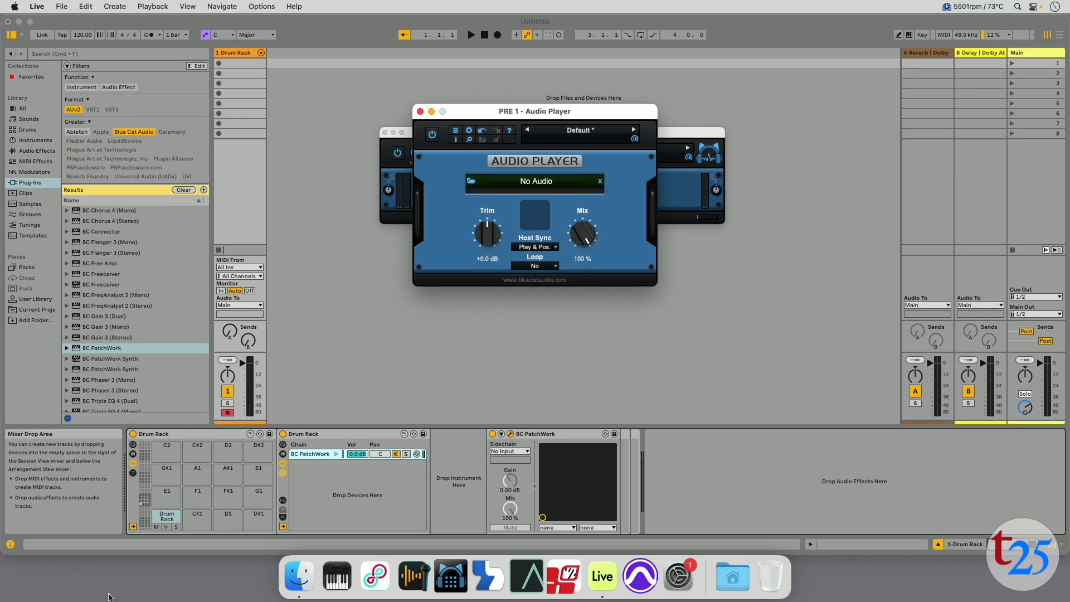
Load Pair 1.wav from the Finder folder into the Audio Player, and close the Audio Player and PatchWork windows.
click(299, 577)
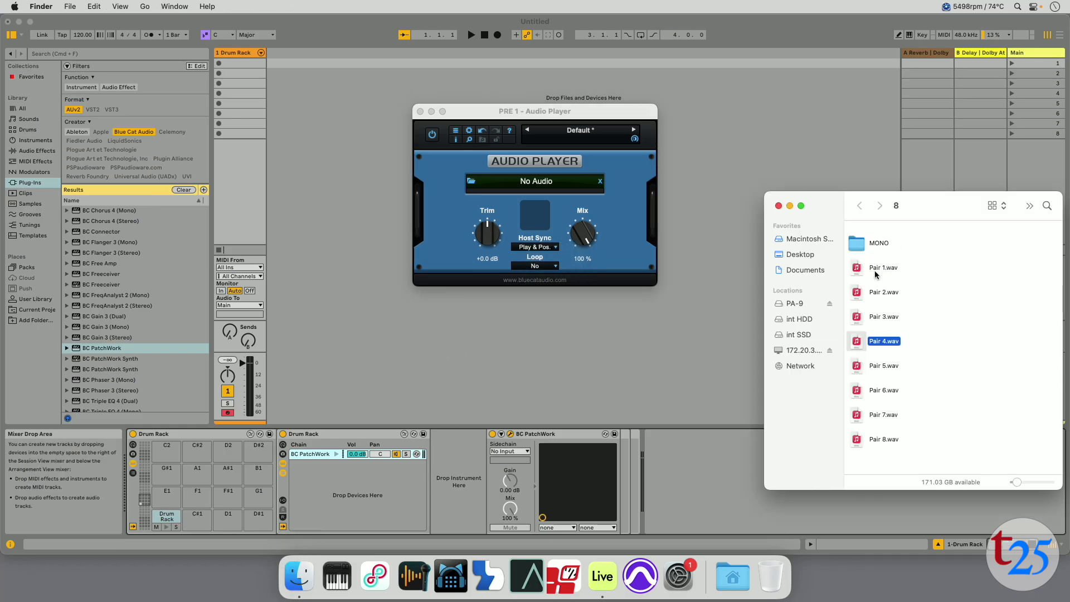
drag(857, 269, 538, 184)
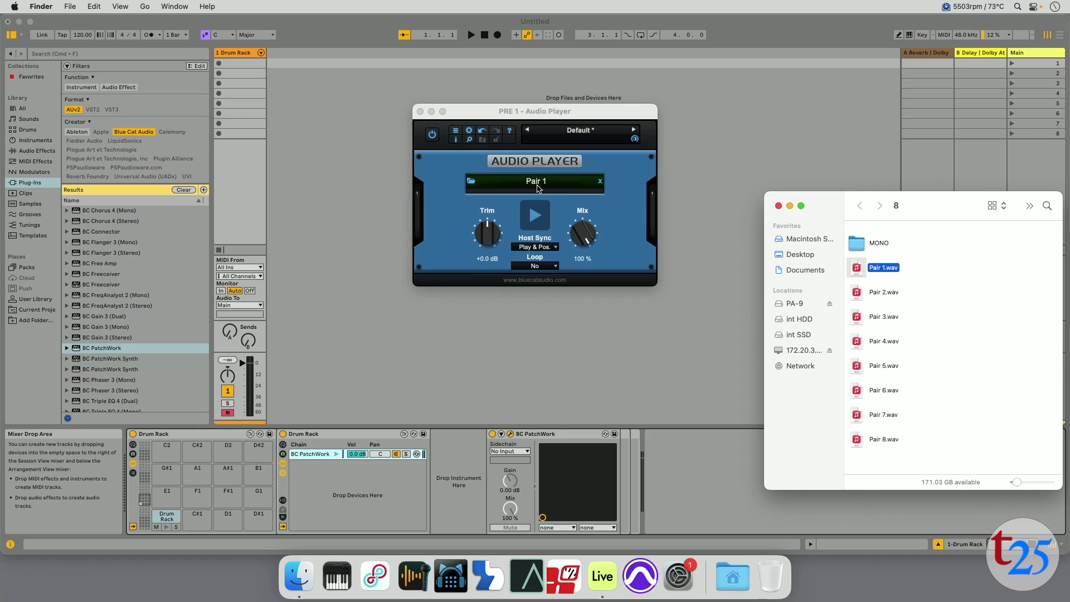
click(421, 112)
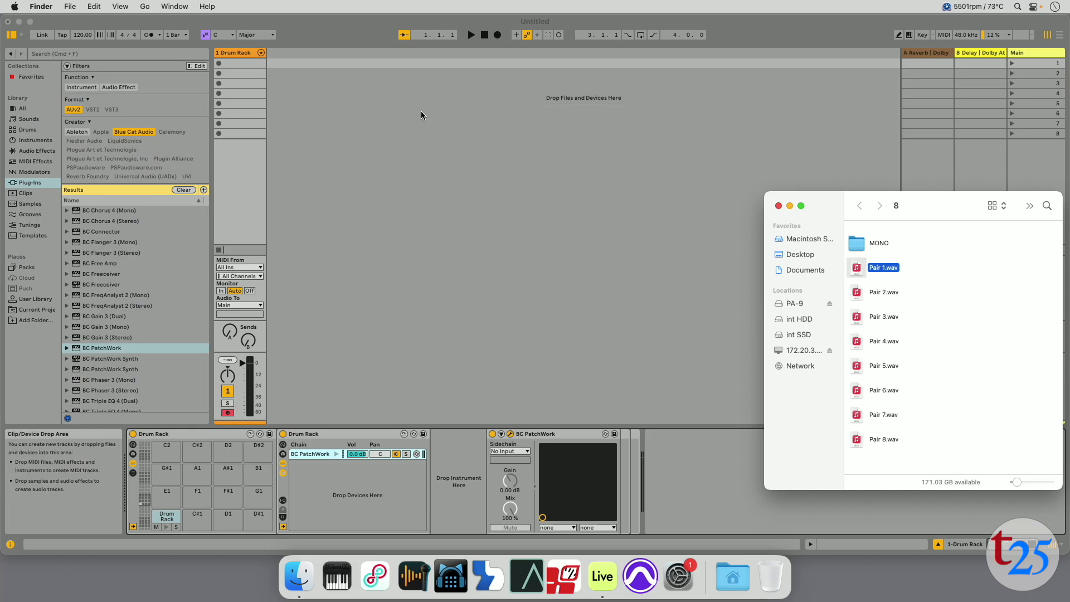
click(423, 121)
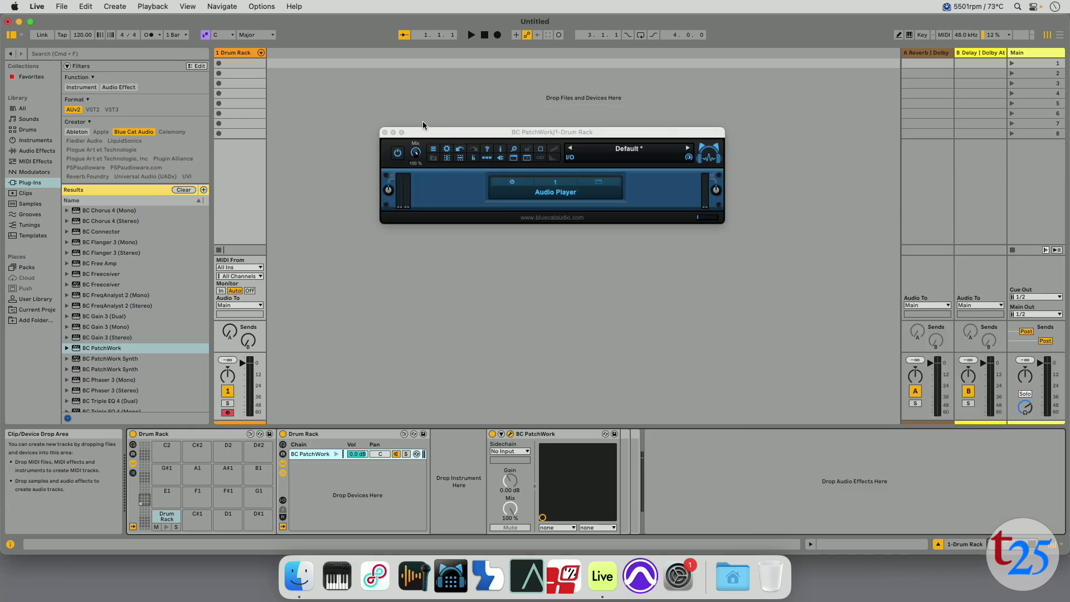
click(384, 132)
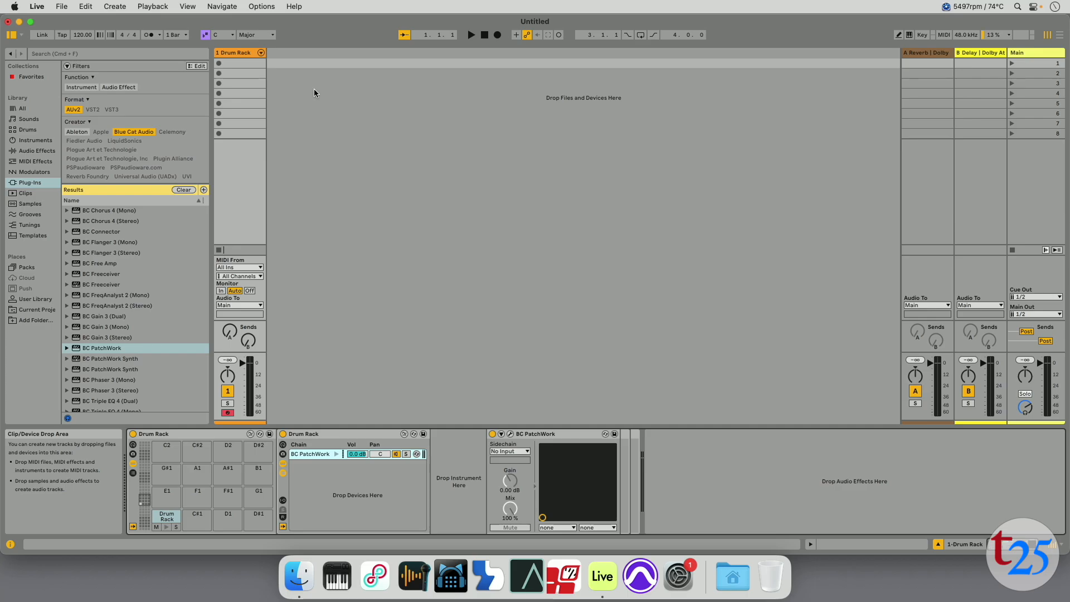
Unfold both Drum Racks' chains in the mixer and add Fiedler Audio's Dolby Atmos Beam Essential to the nested rack's chain.
click(261, 53)
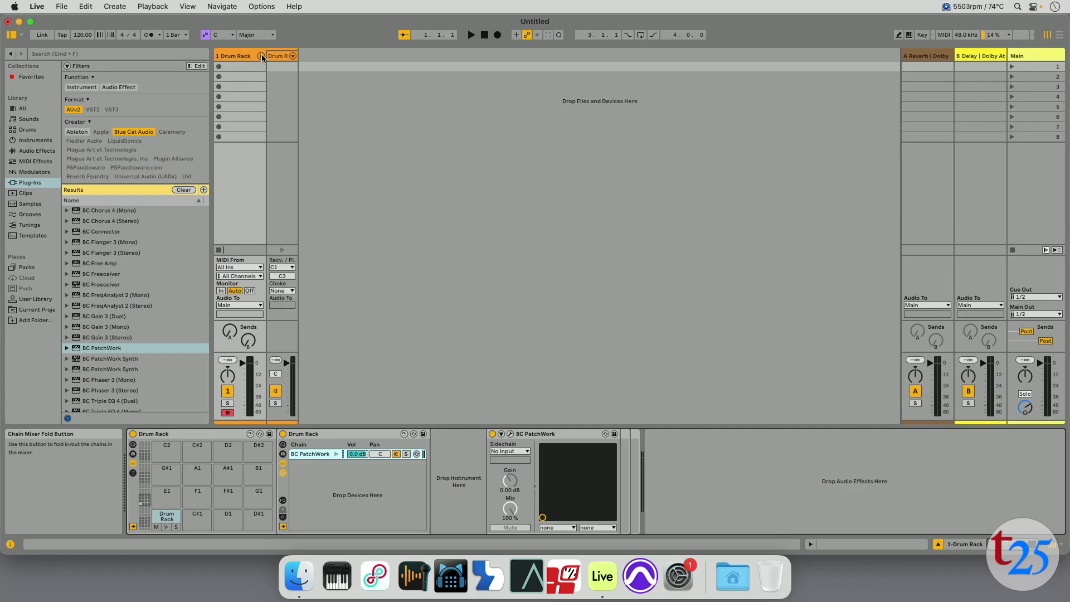
click(292, 57)
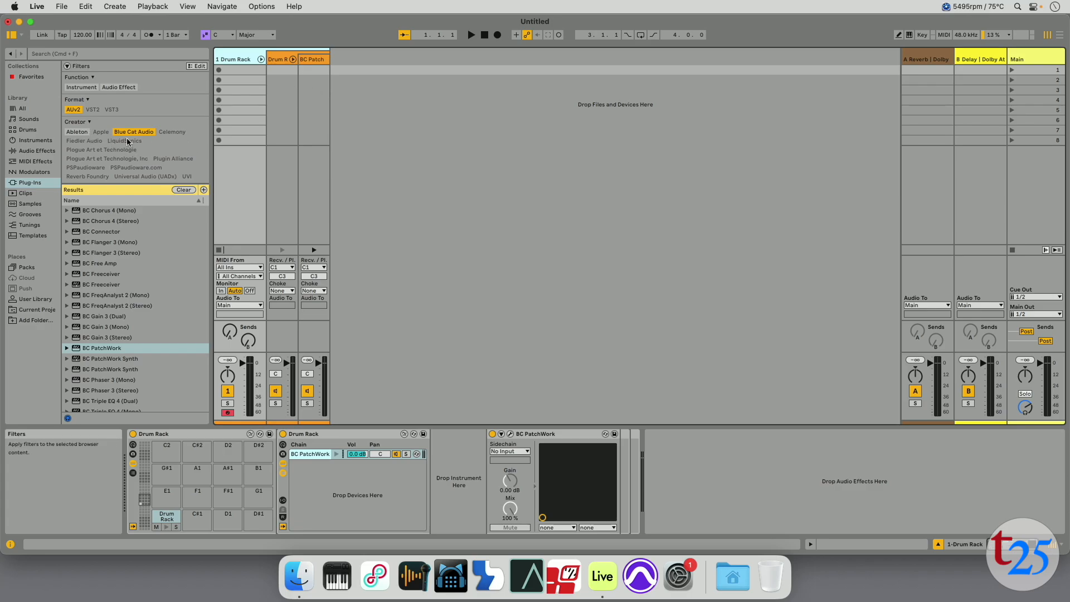
click(91, 141)
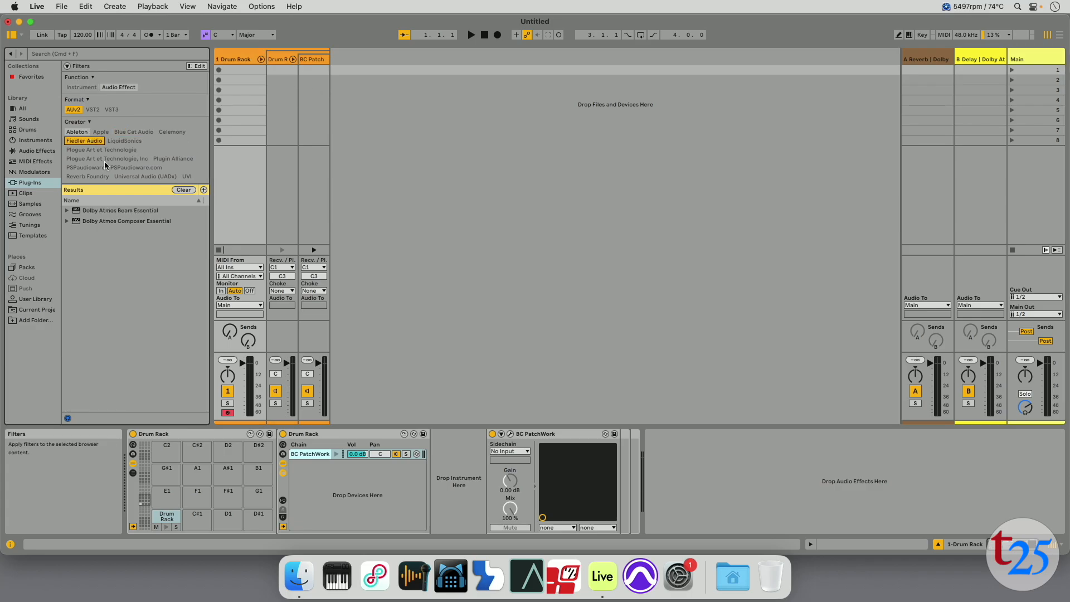
click(124, 212)
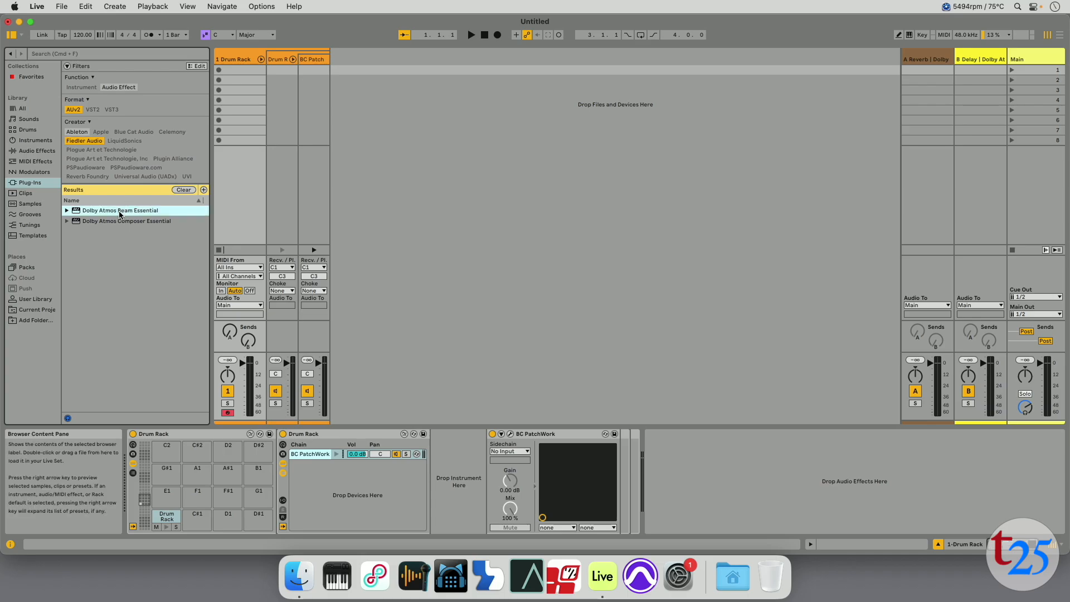
drag(120, 214, 282, 115)
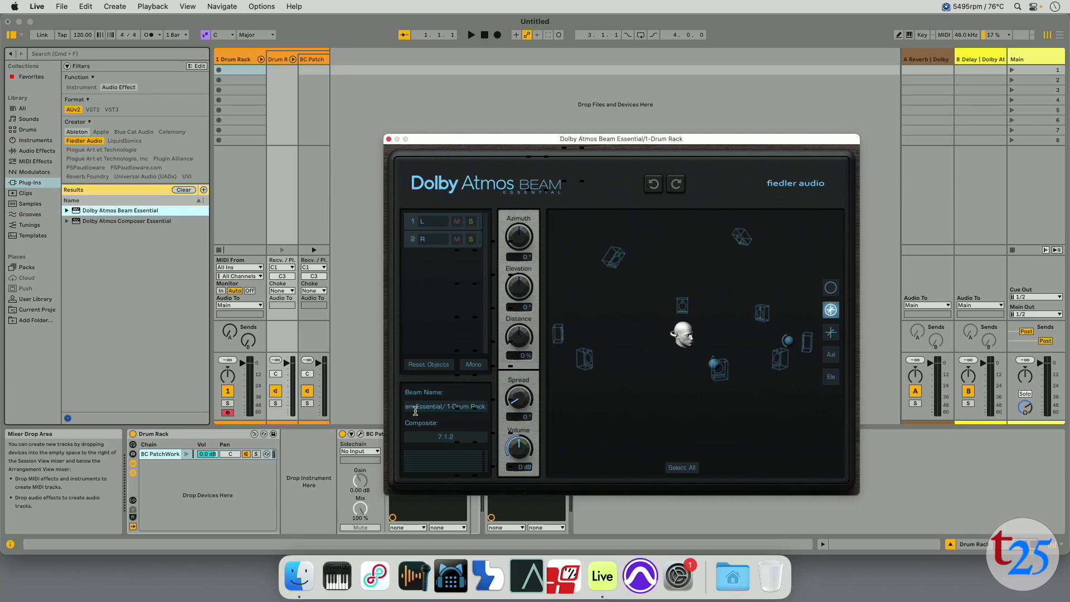
Rename the beam as ONE in Dolby Atmos Beam Essential and close the plug-in window.
click(447, 410)
drag(447, 406, 484, 438)
key(BackSpace)
key(shift+Left)
key(BackSpace)
key(alt+shift+Left)
key(alt+shift+Left)
key(alt+shift+Left)
text(ONE)
click(388, 139)
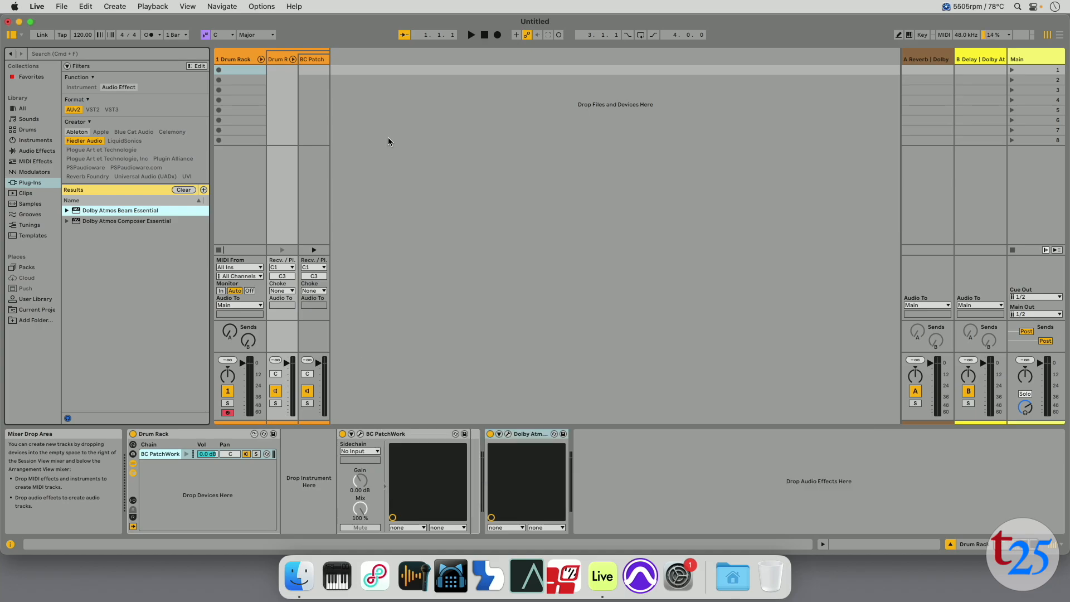
Play the set briefly and lower the volume fader of the BC PatchWork chain.
key(space)
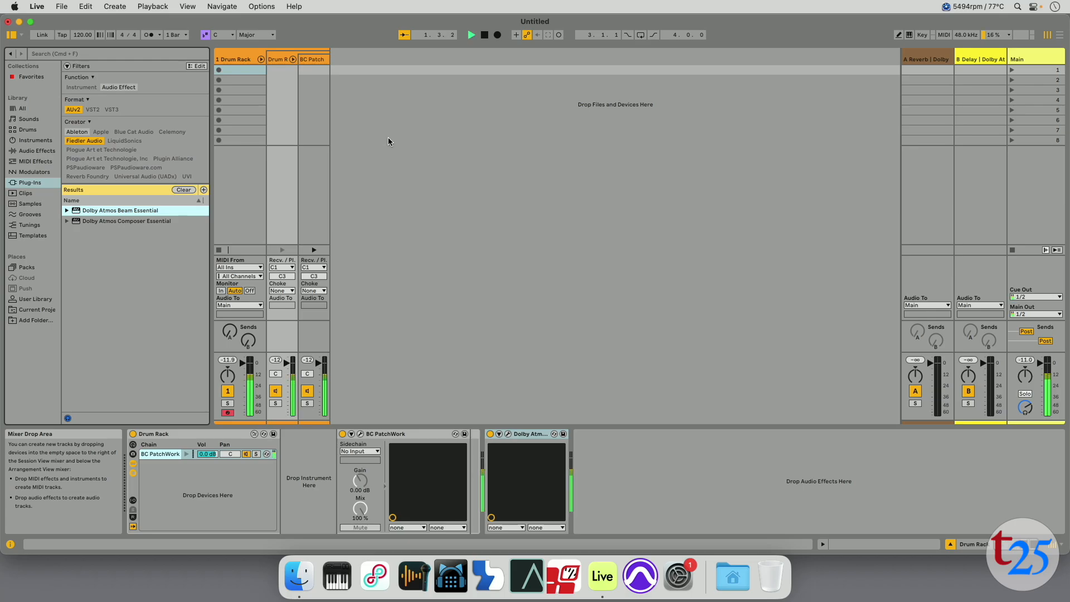
key(space)
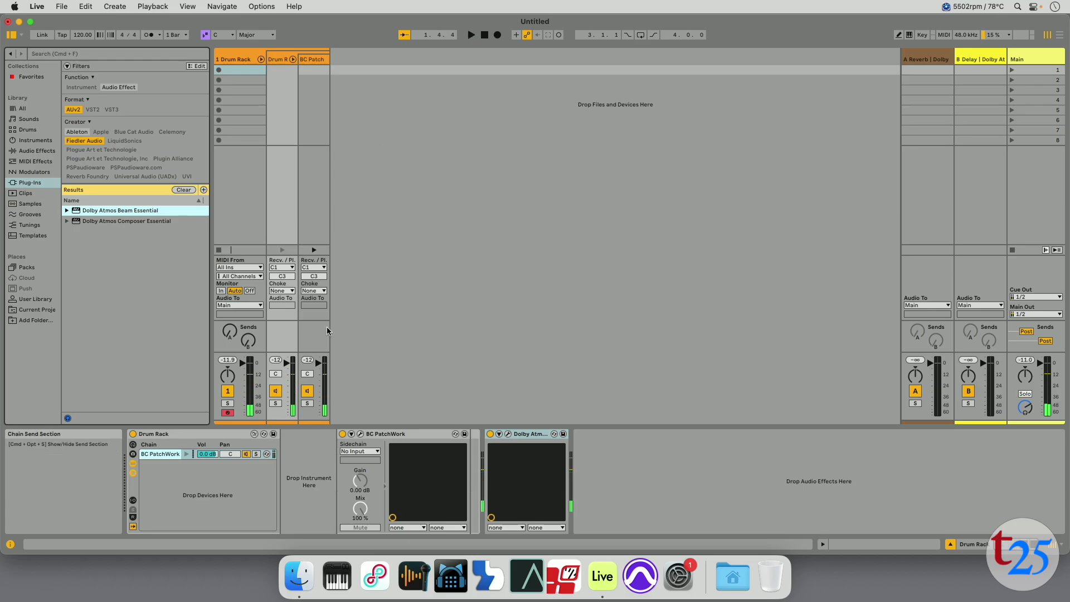
drag(319, 365, 321, 375)
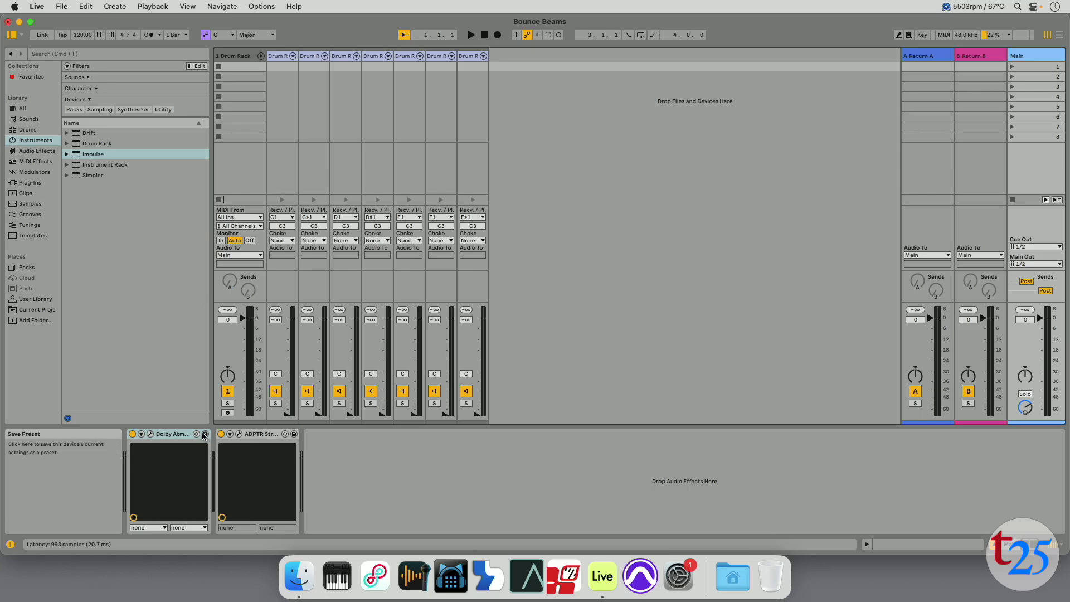
Examine Dolby Atmos Composer and ADPTR Streamliner on the Main track, and the effect devices on Return B and Return A.
click(150, 434)
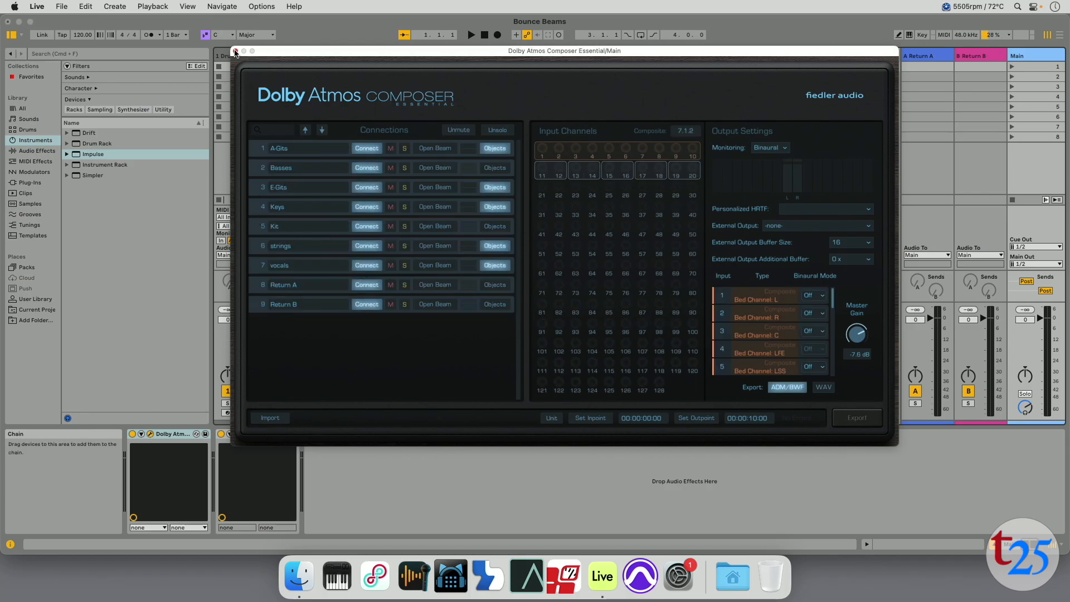
click(235, 52)
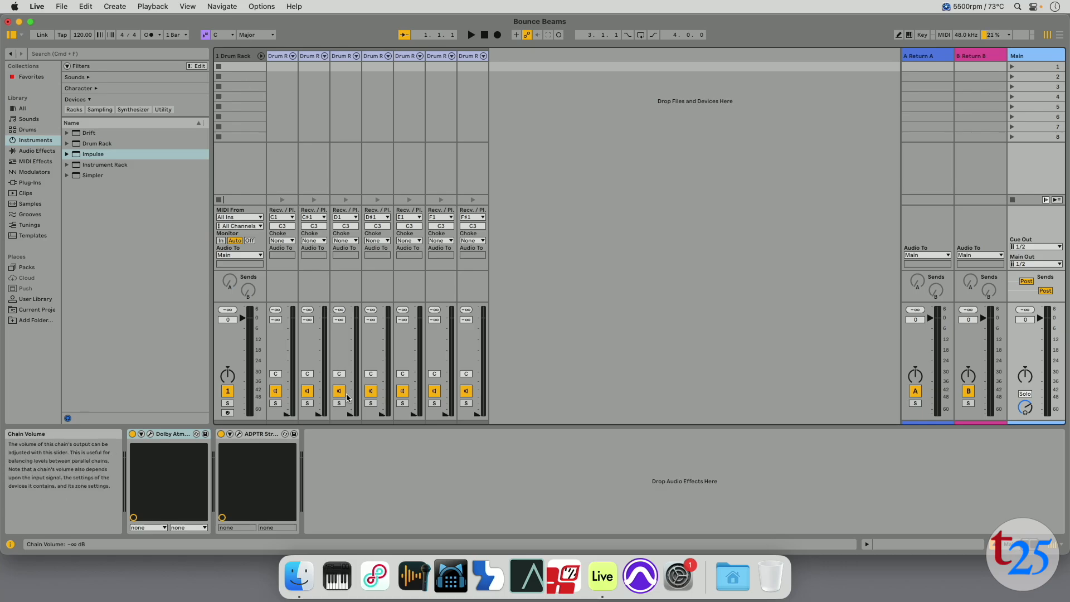
click(239, 435)
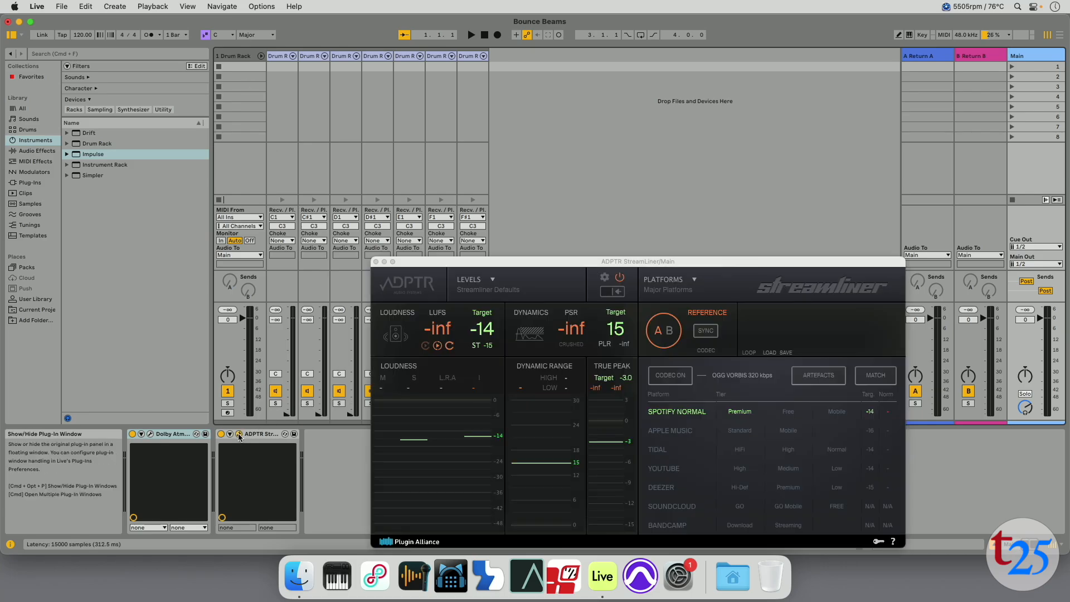
click(376, 262)
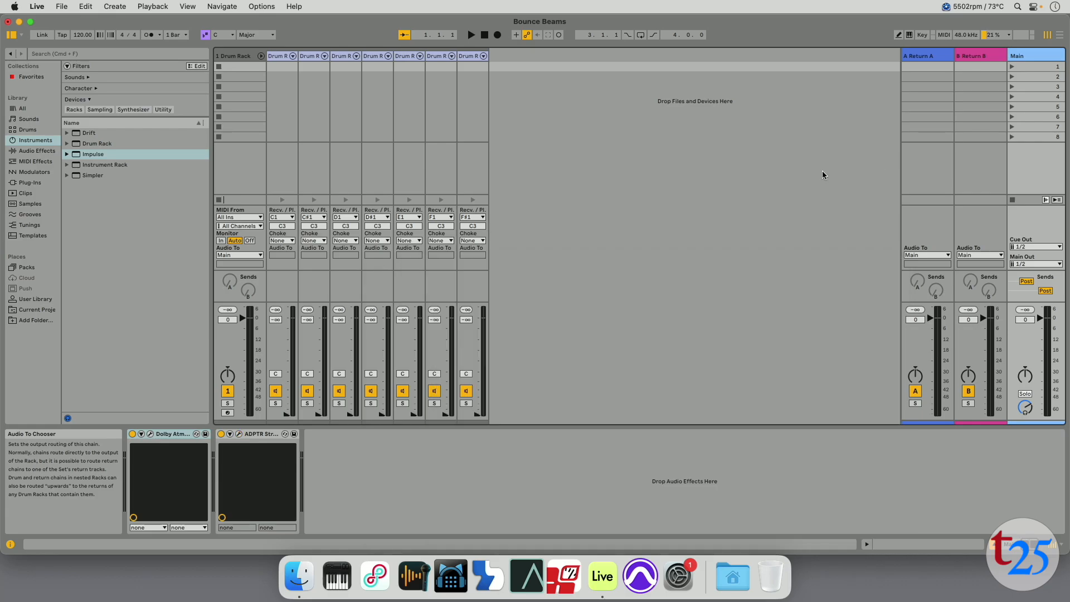
click(970, 156)
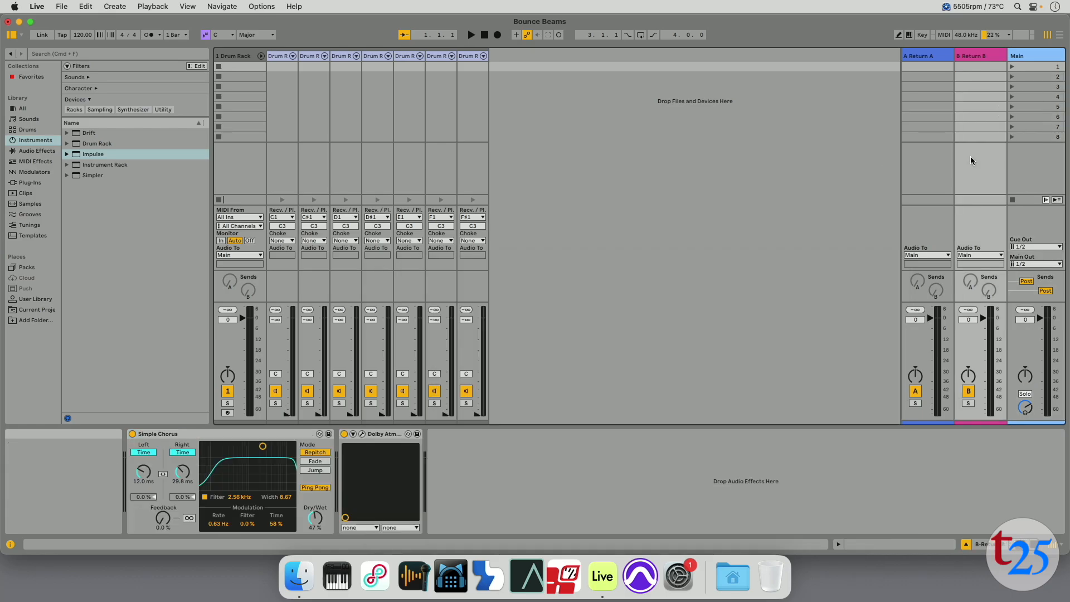
click(928, 163)
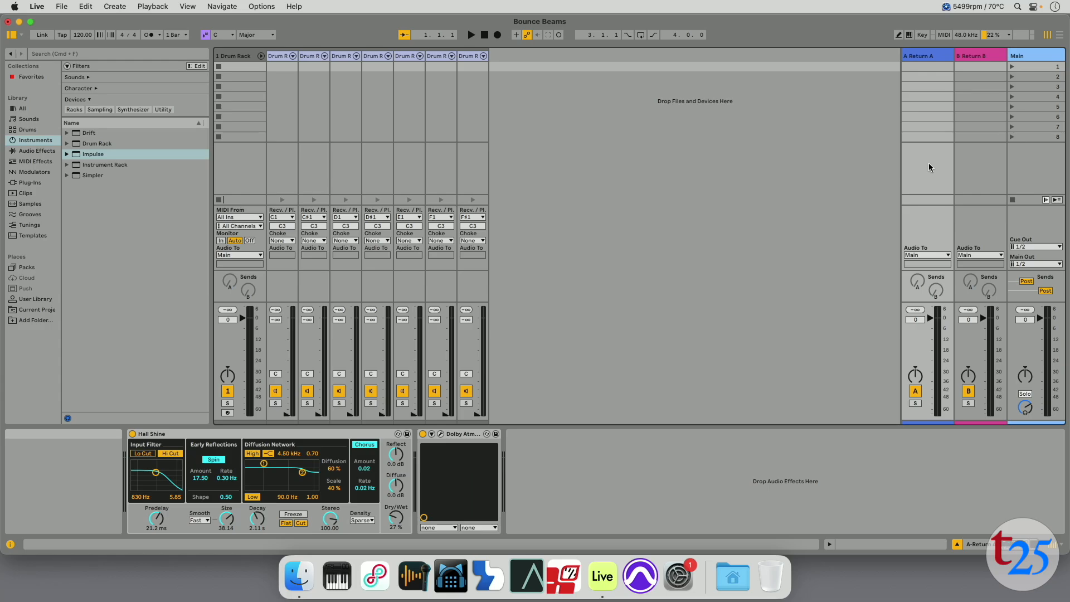
Inspect the nested Drum Rack on the F#1 pad, unfolding its Blue Cat and Utility chains in the mixer and folding them again.
click(243, 164)
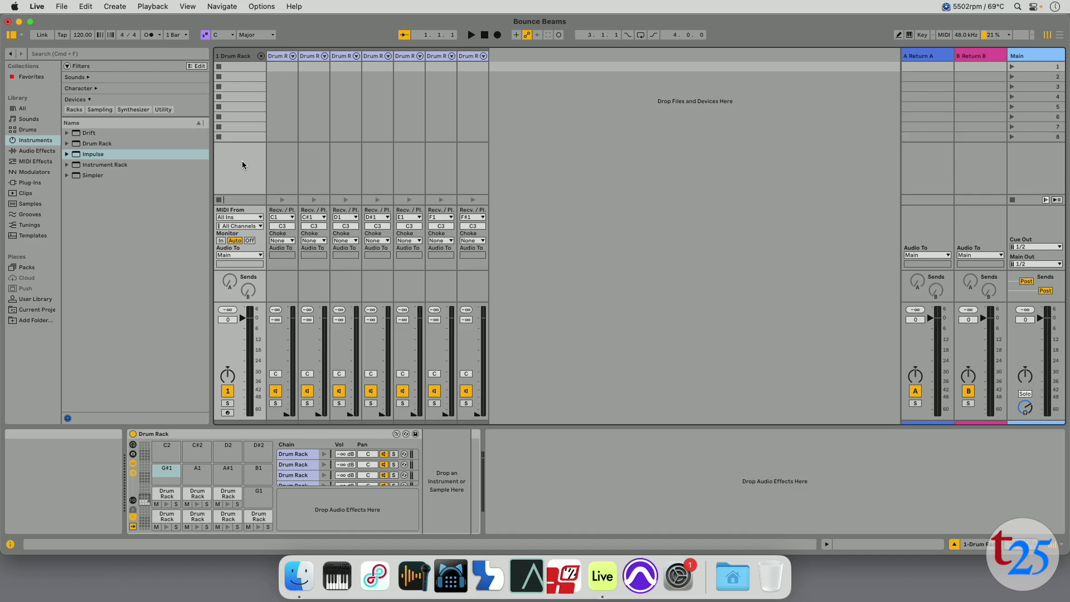
click(228, 492)
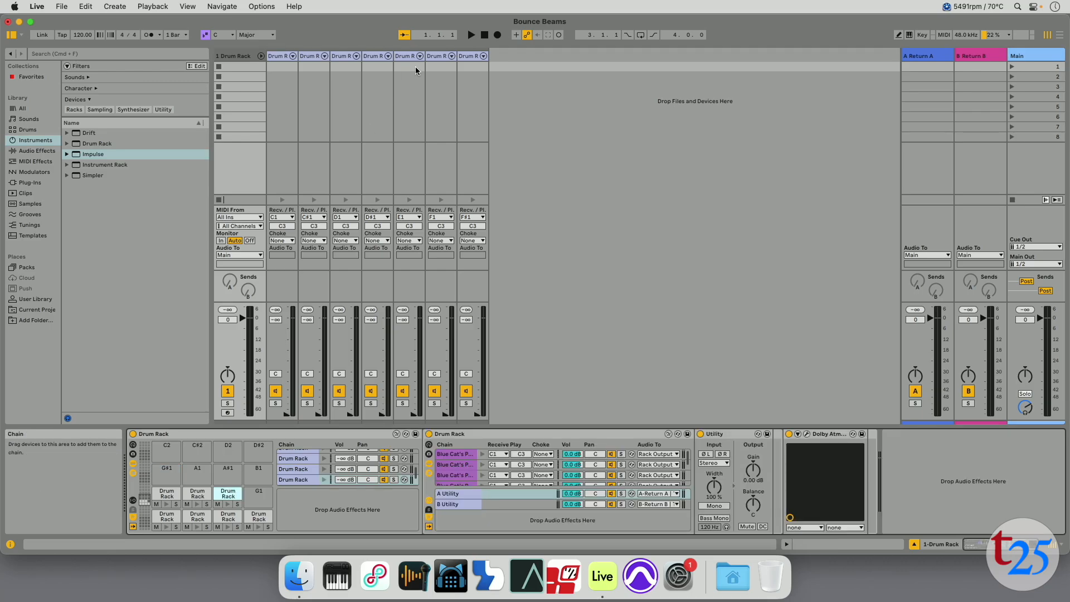
click(483, 56)
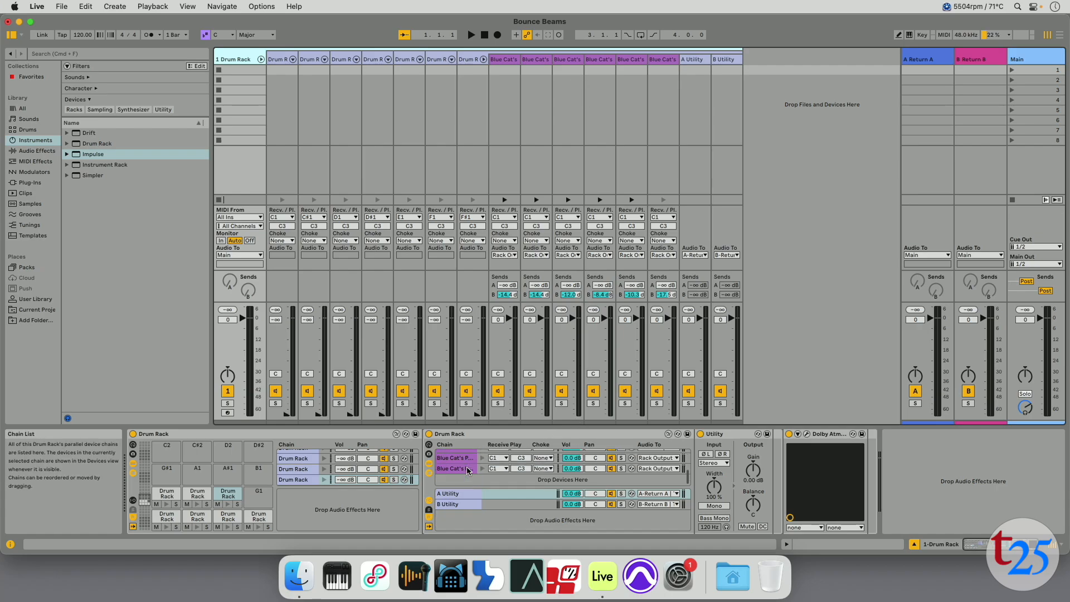
click(483, 59)
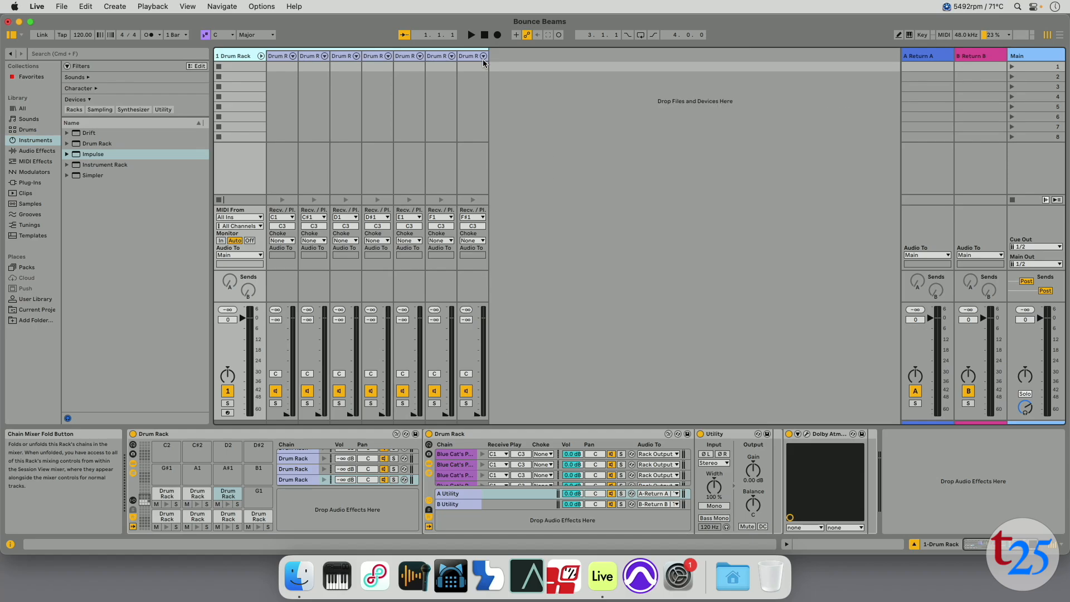
Unfold the C1 nested Drum Rack in the mixer and examine the Audio To routing options of its A Utility return chain.
click(292, 59)
click(291, 88)
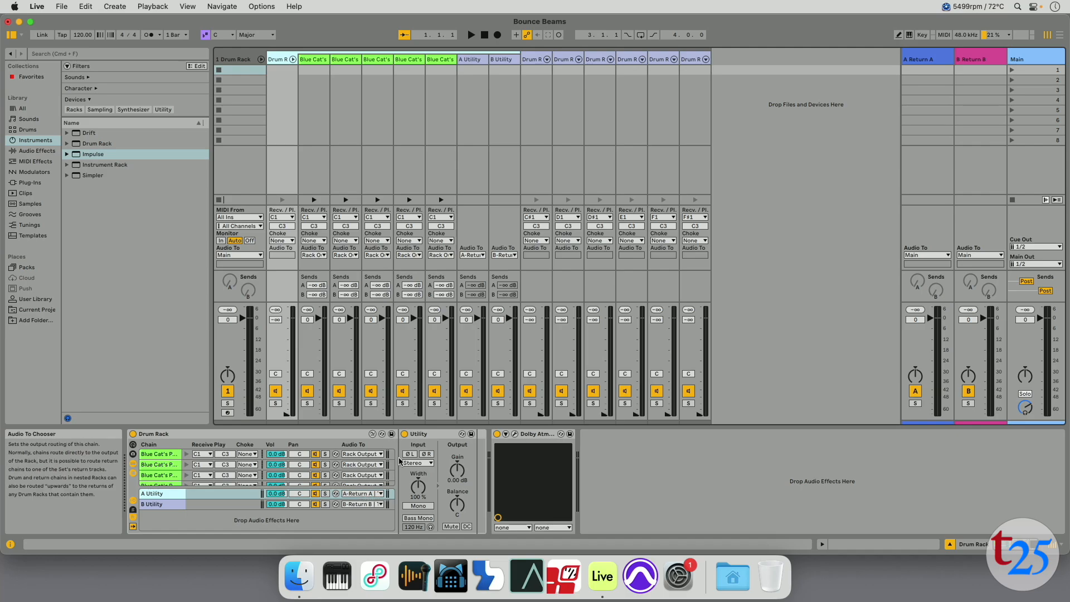
click(363, 494)
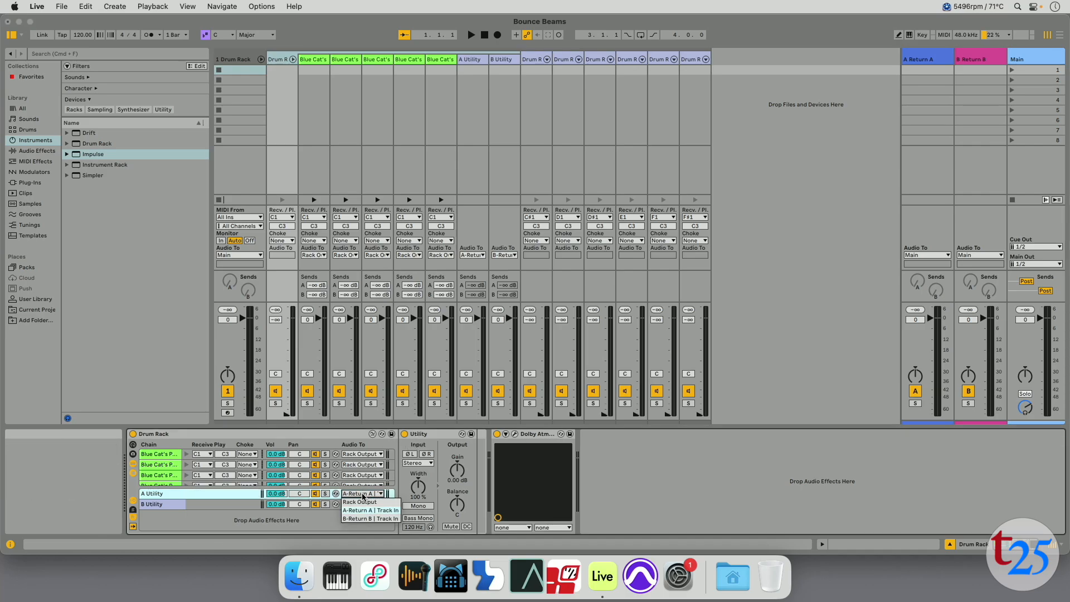
click(217, 523)
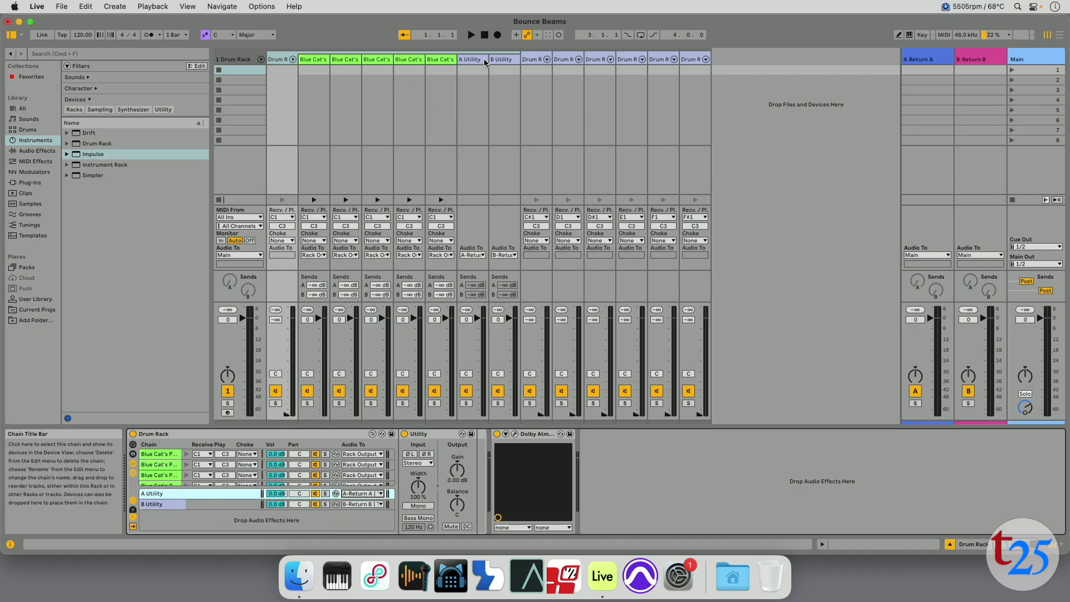
Unfold the nested Drum Racks on pads C#1, D1, D#1, E1, F1 and F#1 in the mixer.
click(546, 60)
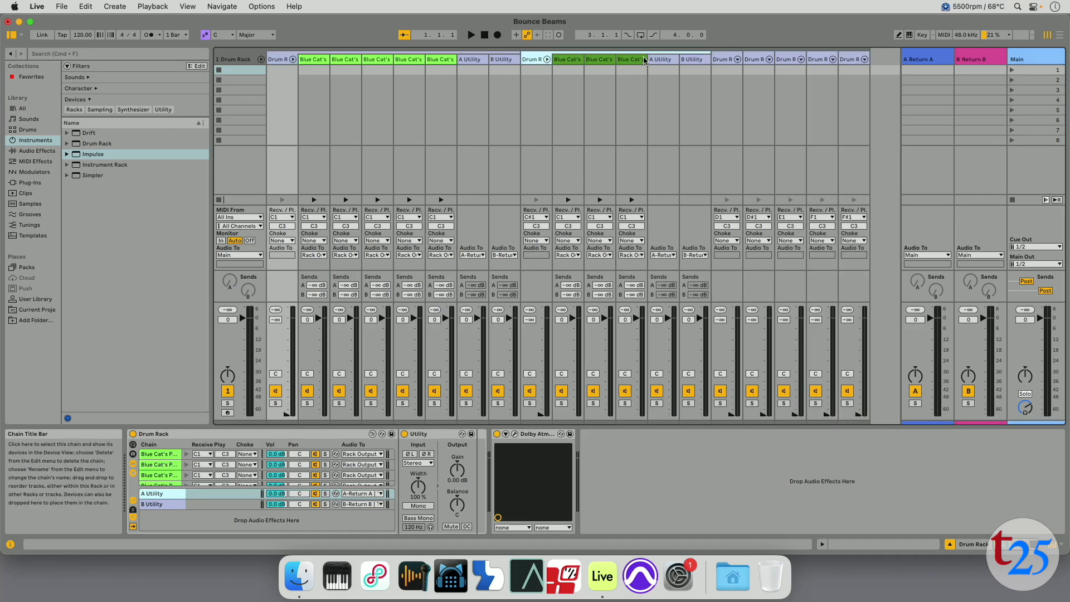
scroll(697, 61, right, 2)
click(729, 59)
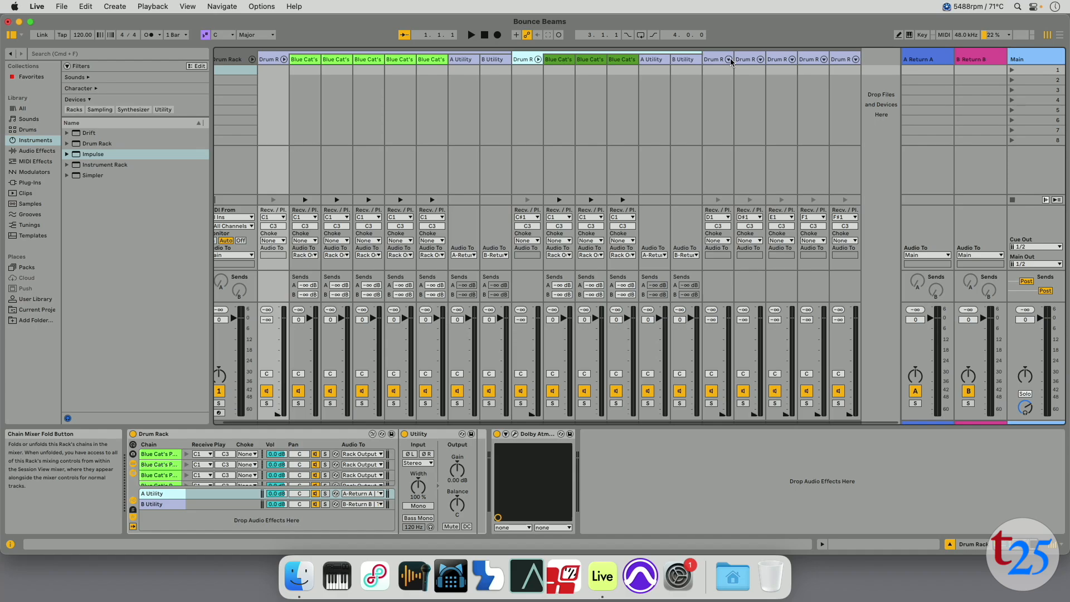
scroll(732, 61, right, 5)
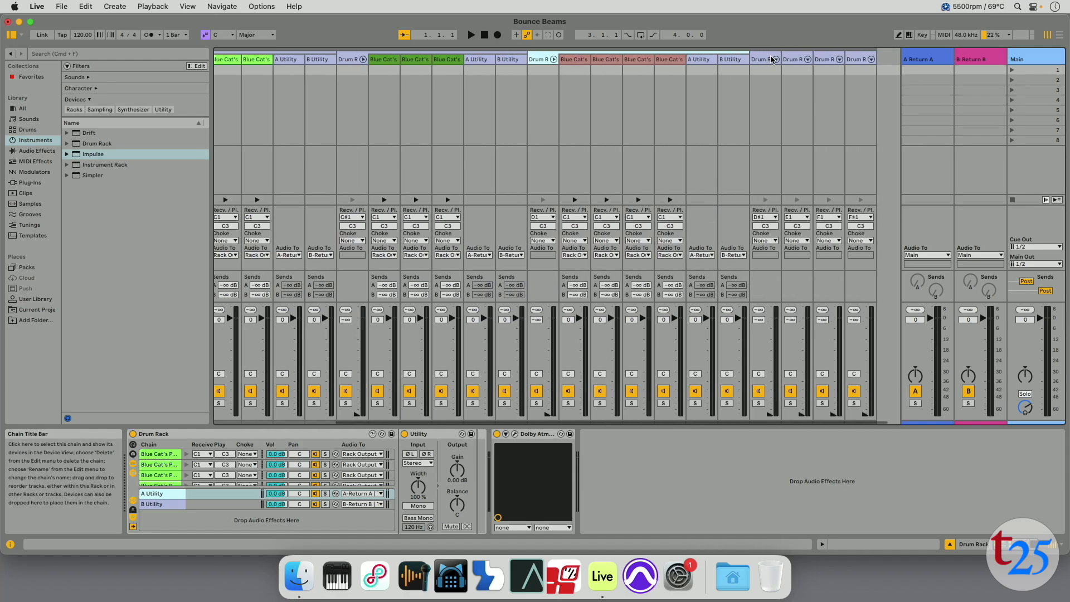
click(775, 59)
scroll(775, 59, right, 12)
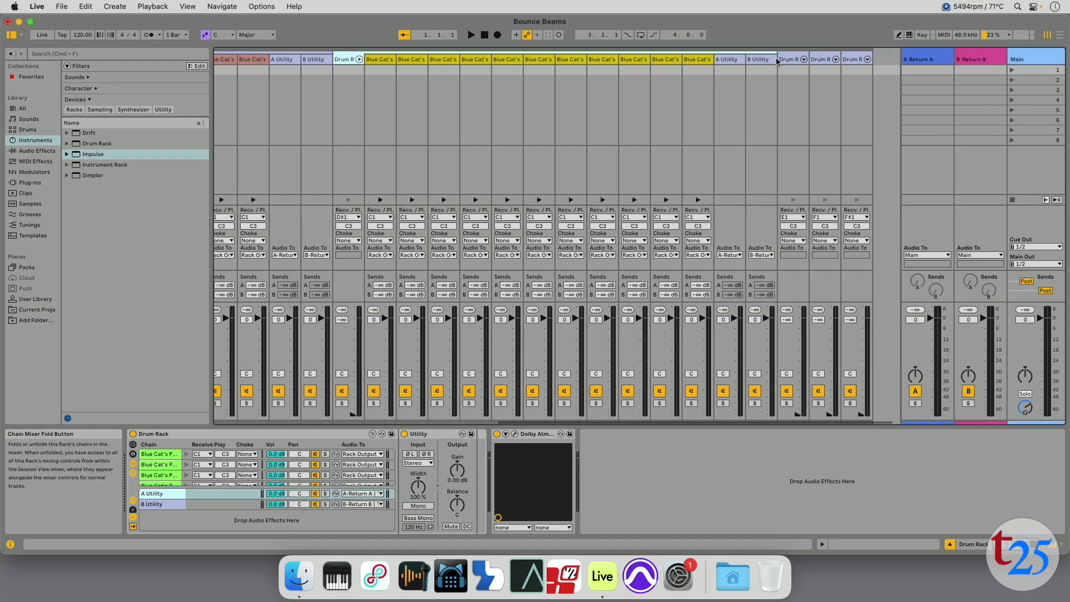
click(792, 59)
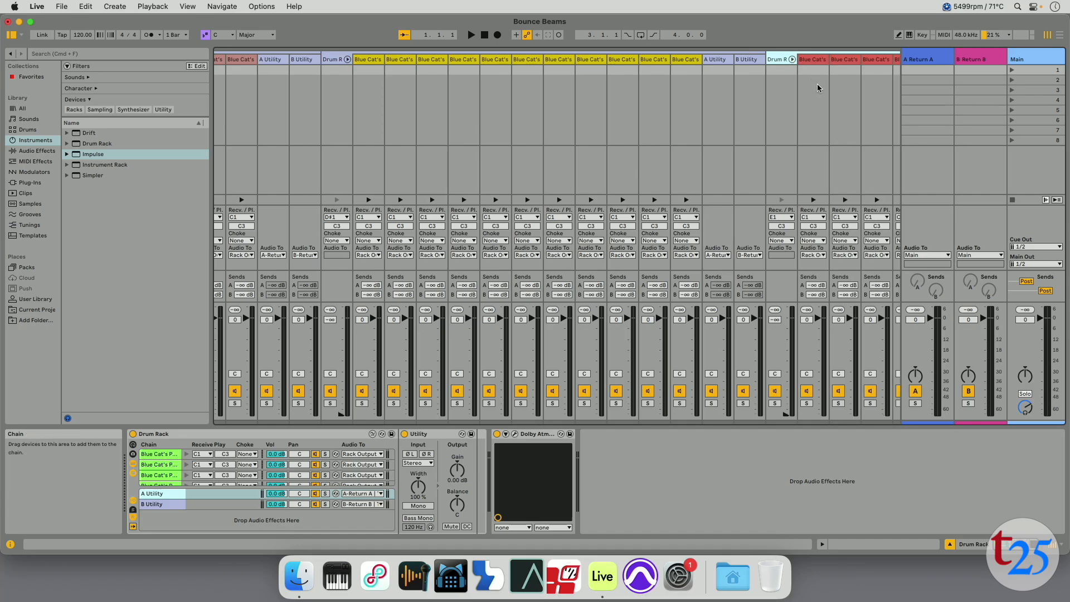
scroll(817, 86, right, 12)
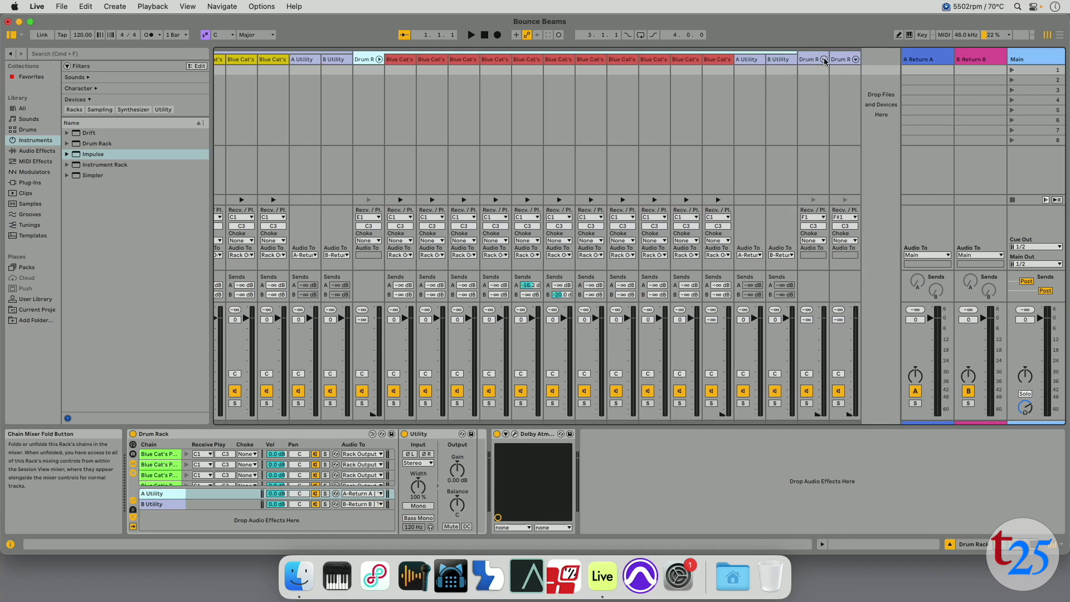
click(824, 59)
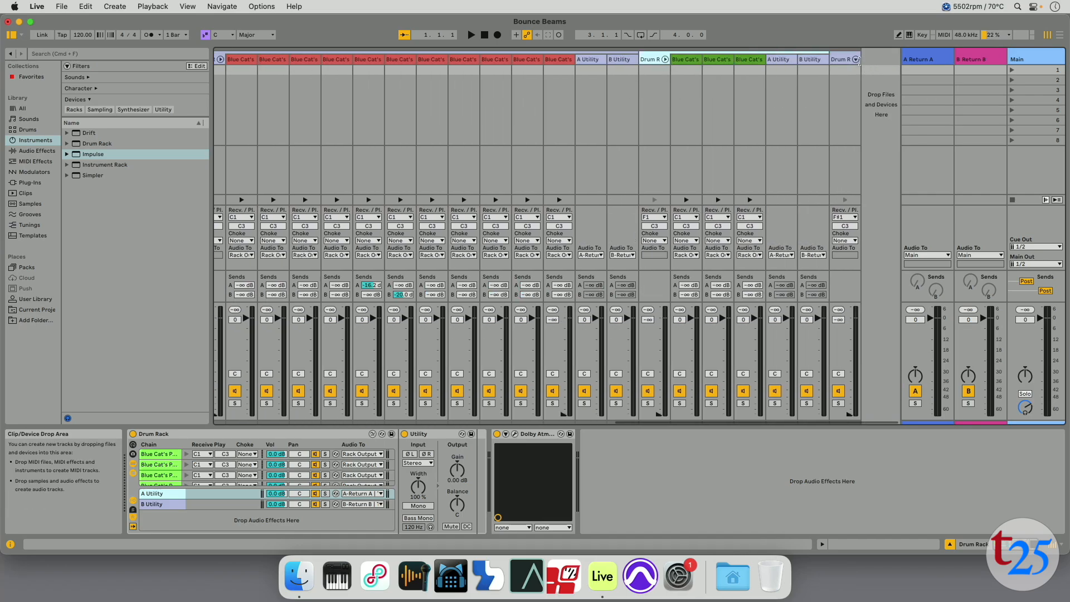
click(854, 59)
scroll(844, 105, right, 7)
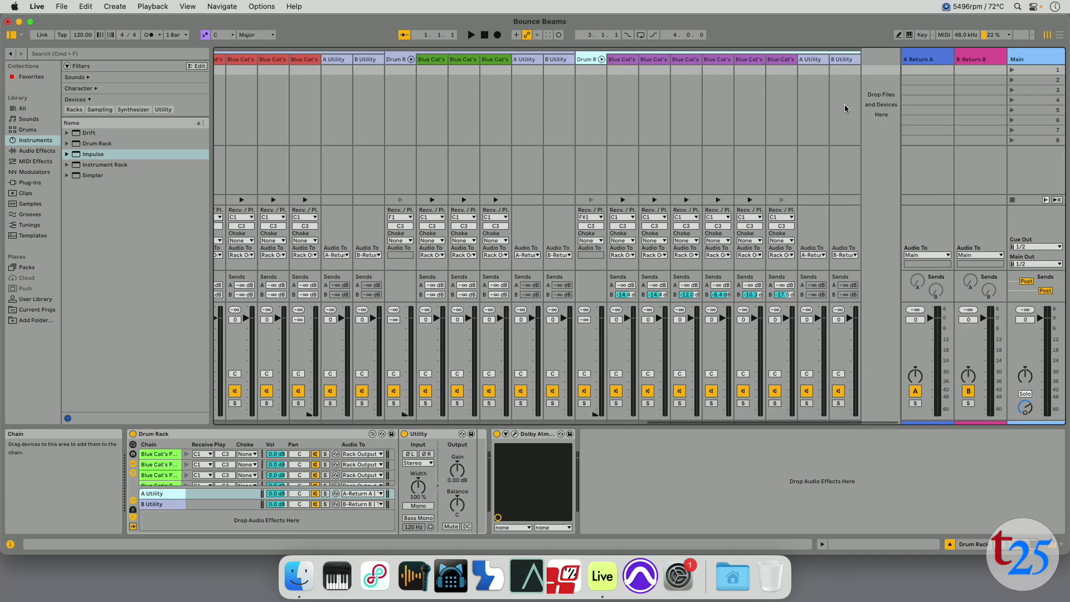
Play the set and examine the level meters of all unfolded chains, from the F#1 rack back to the C1 rack.
key(space)
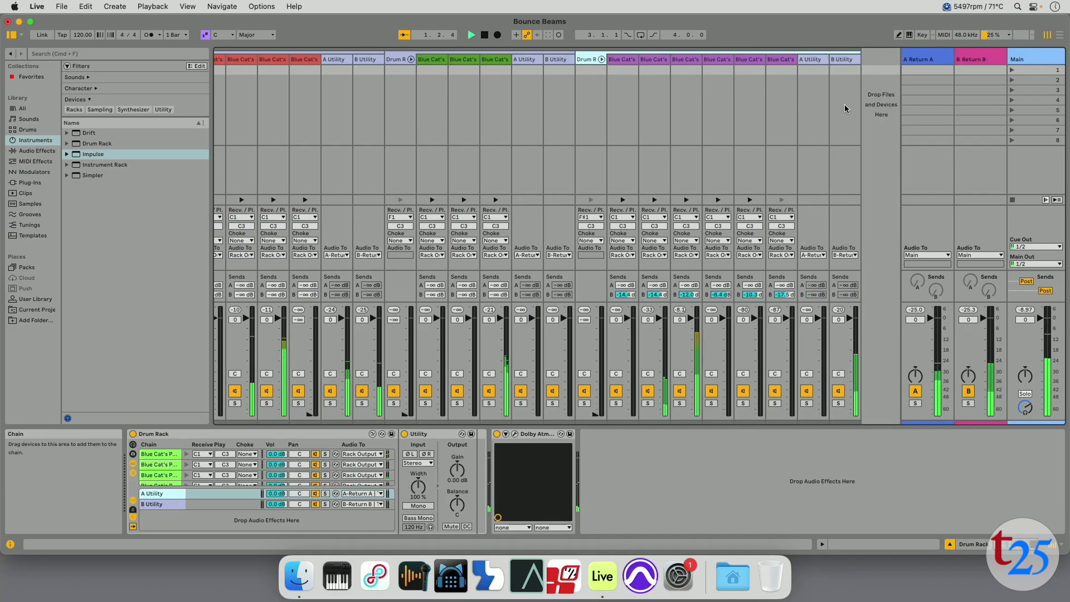
scroll(696, 194, left, 9)
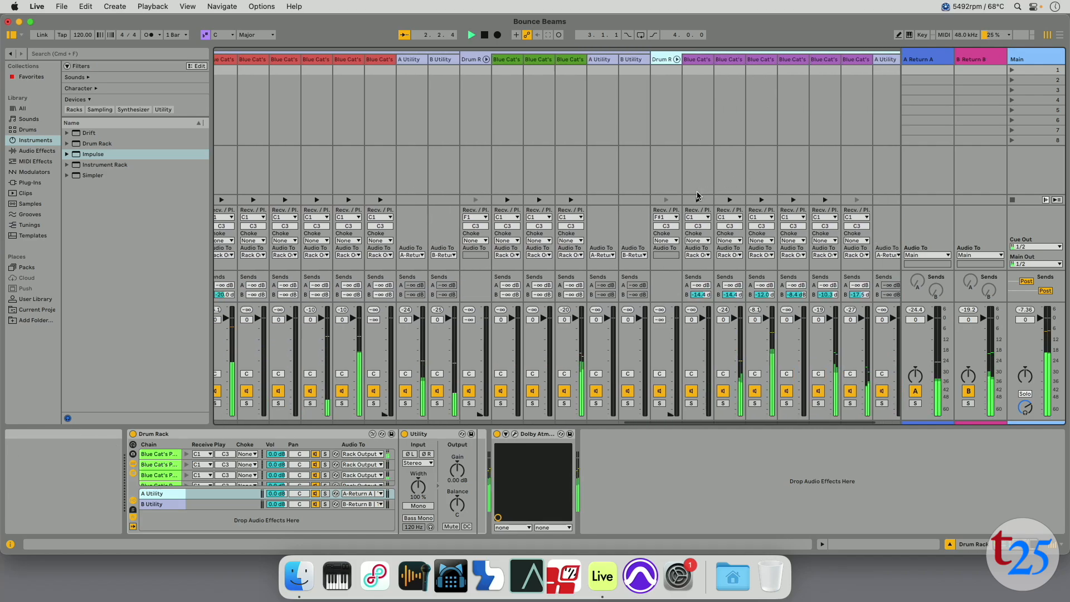
scroll(697, 195, left, 12)
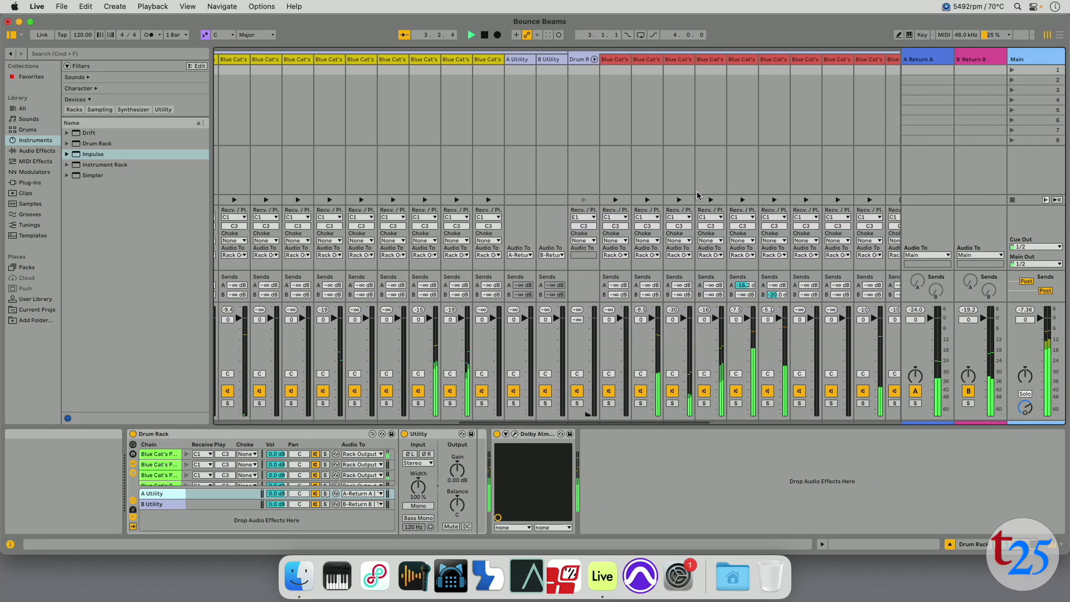
scroll(697, 196, left, 10)
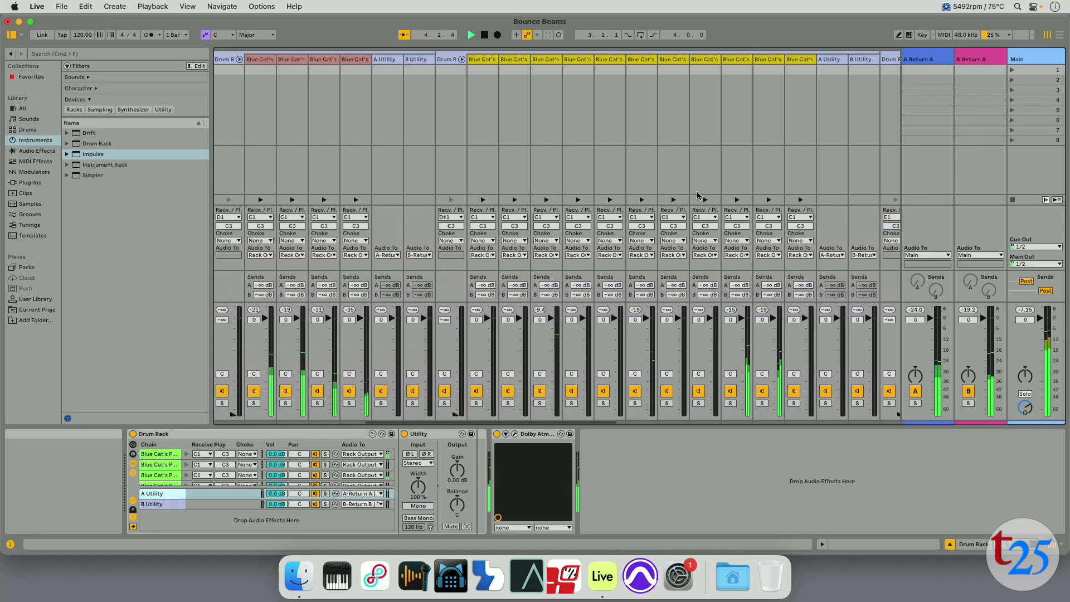
scroll(696, 195, left, 9)
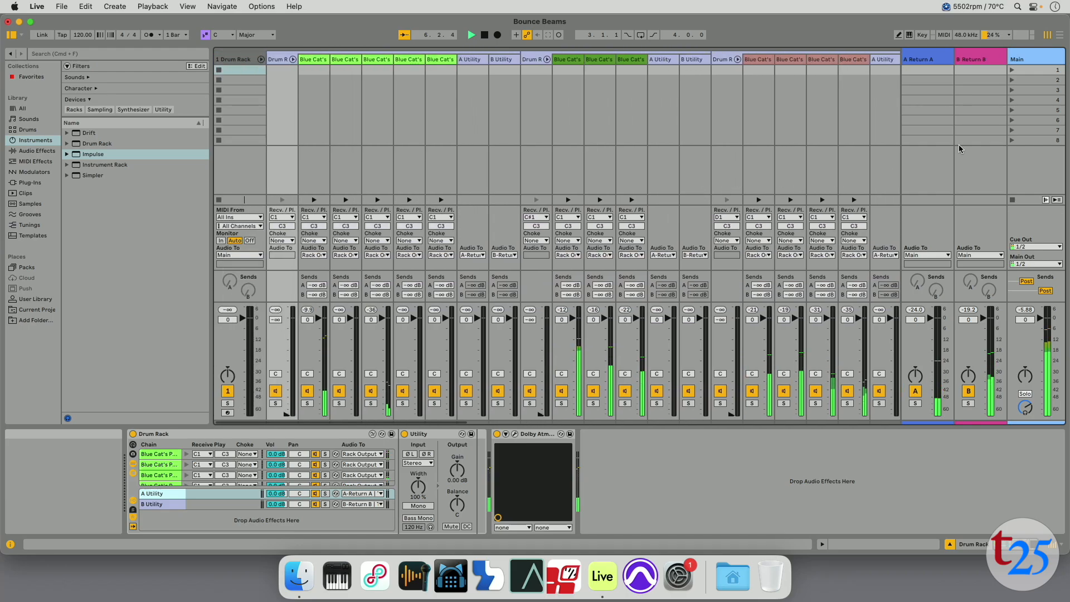
Open Dolby Atmos Composer on the Main track during playback and reposition its window.
click(1047, 175)
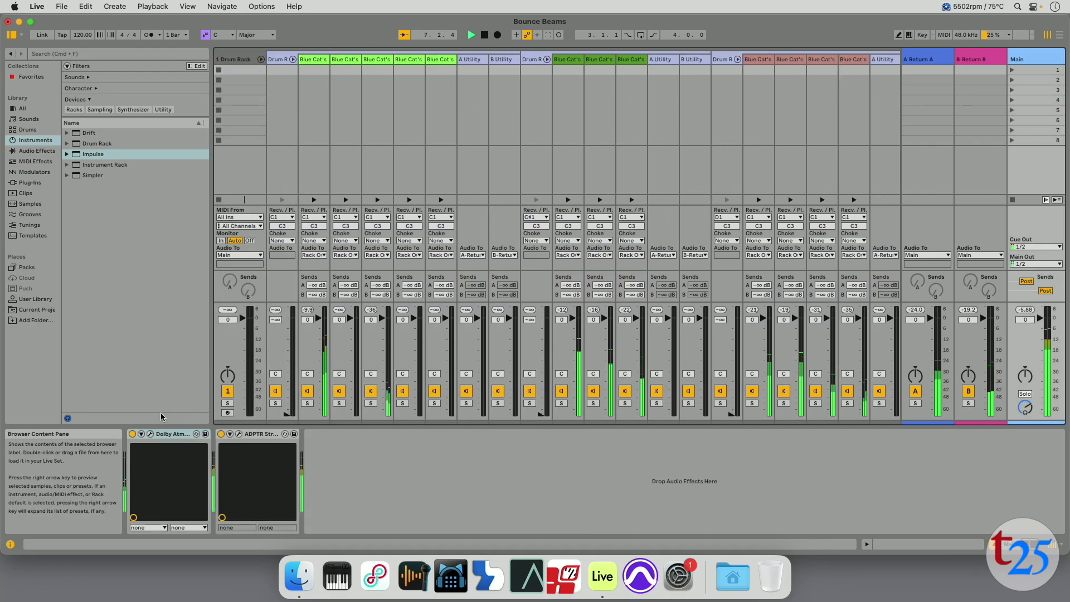
click(150, 434)
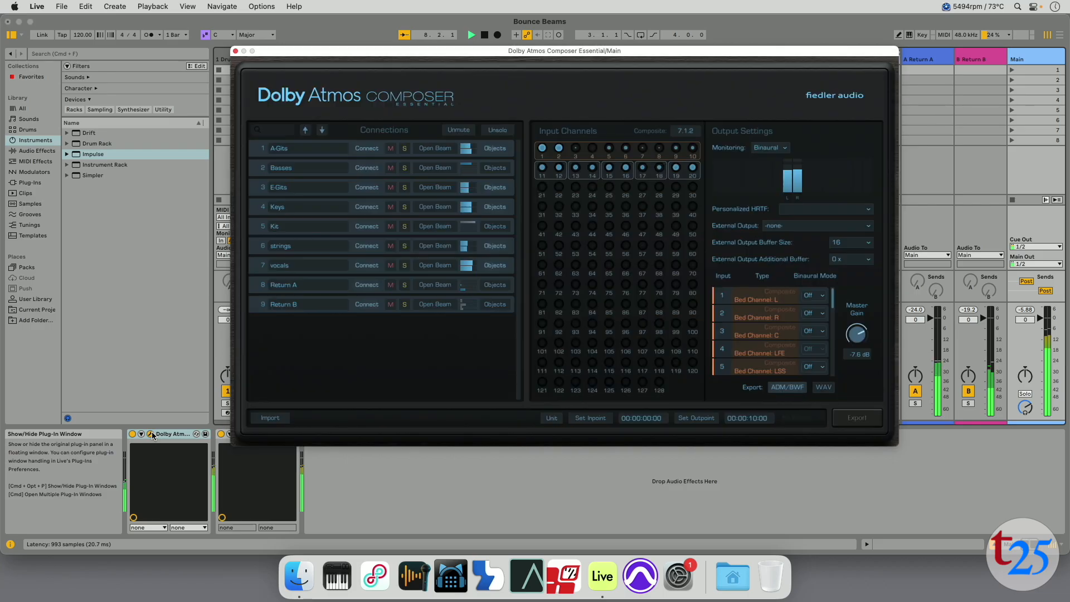
drag(402, 58, 501, 111)
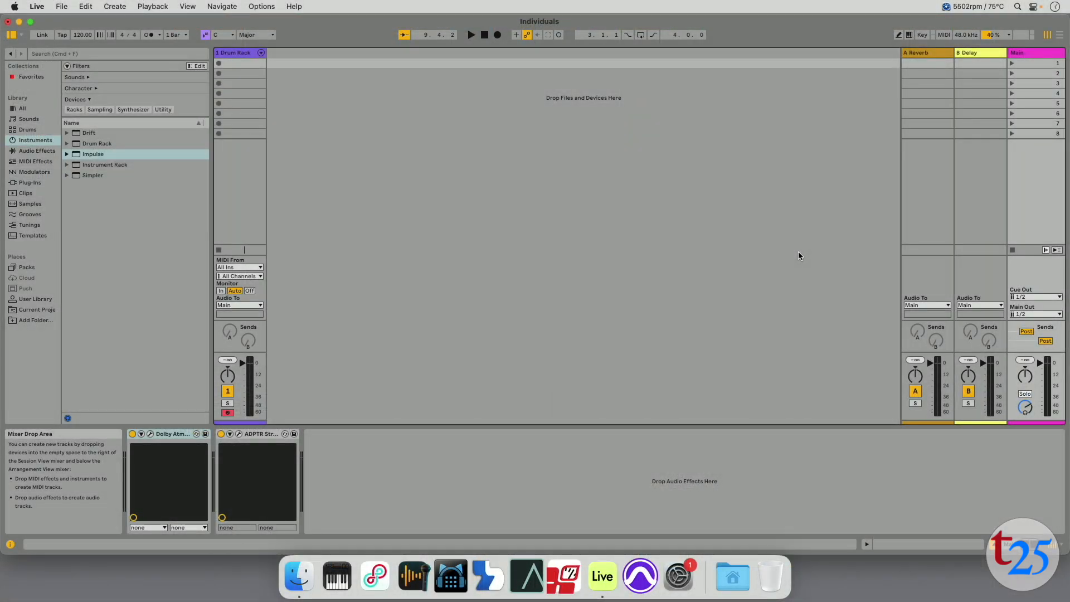
In the Individuals set, check ADPTR Streamliner on the Main track and examine the CH 1 to CH 40 connections in Dolby Atmos Composer.
click(240, 434)
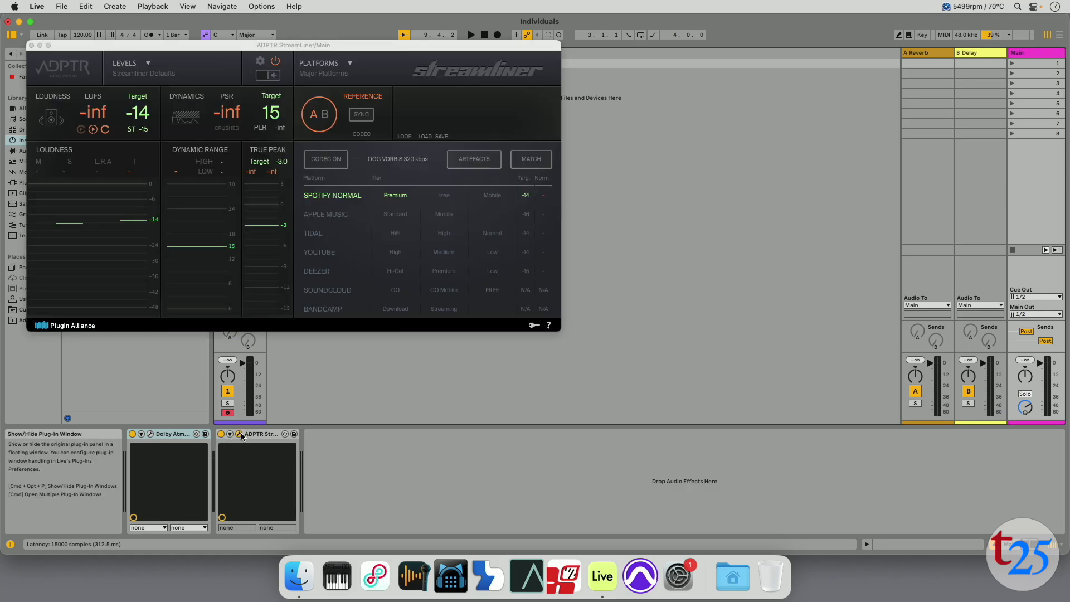
click(31, 45)
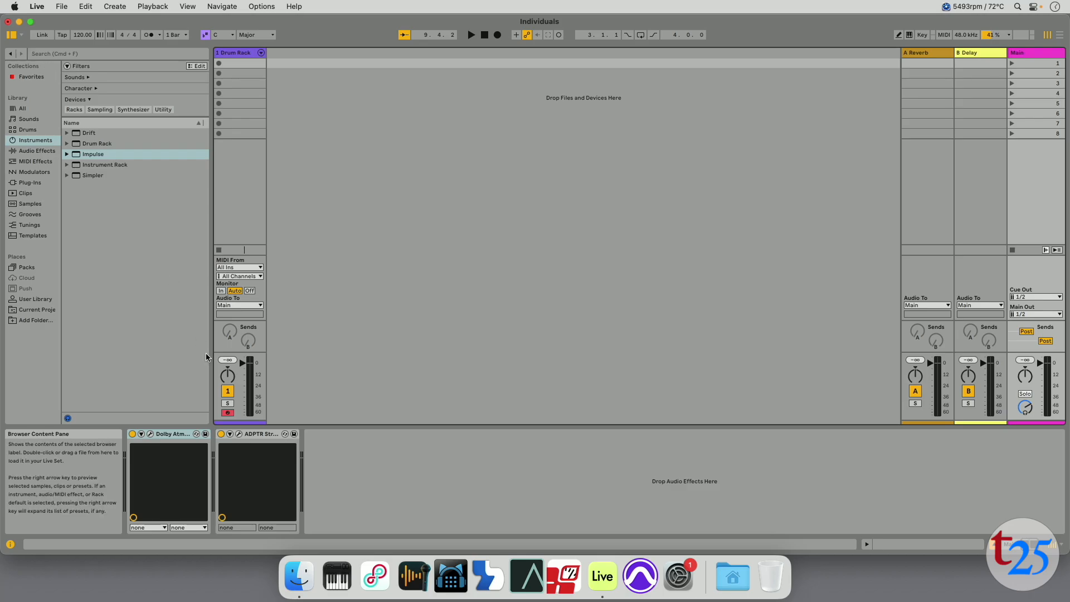
click(150, 434)
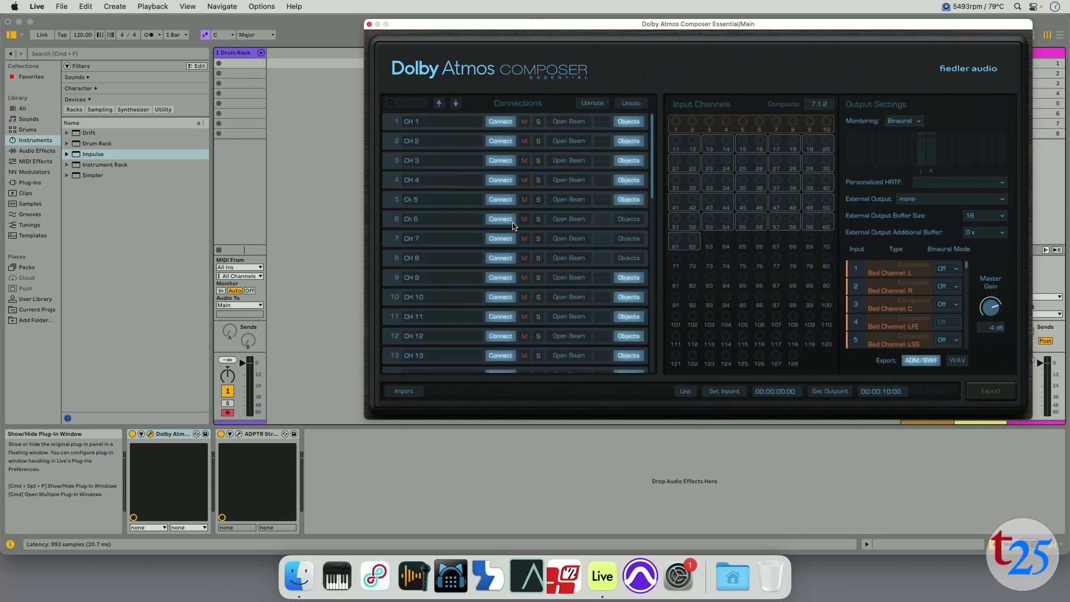
scroll(512, 223, down, 10)
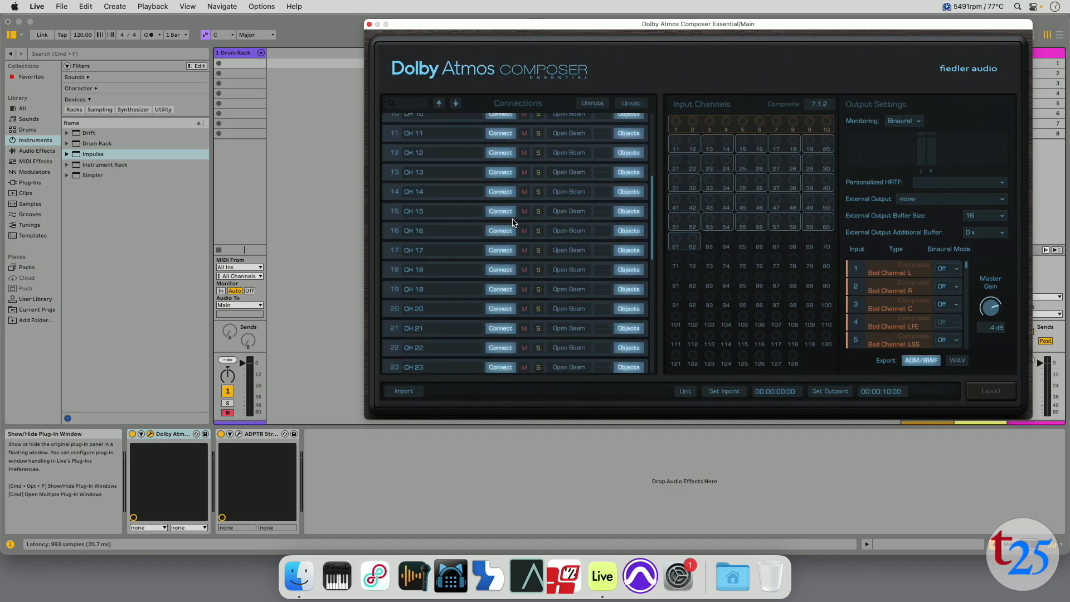
scroll(512, 223, down, 15)
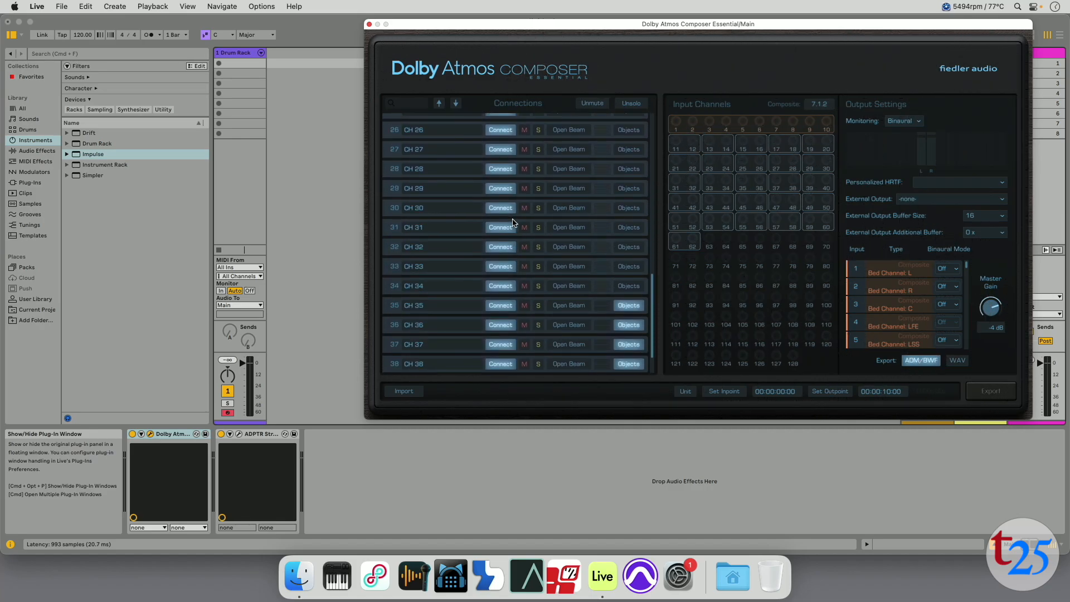
scroll(513, 223, down, 2)
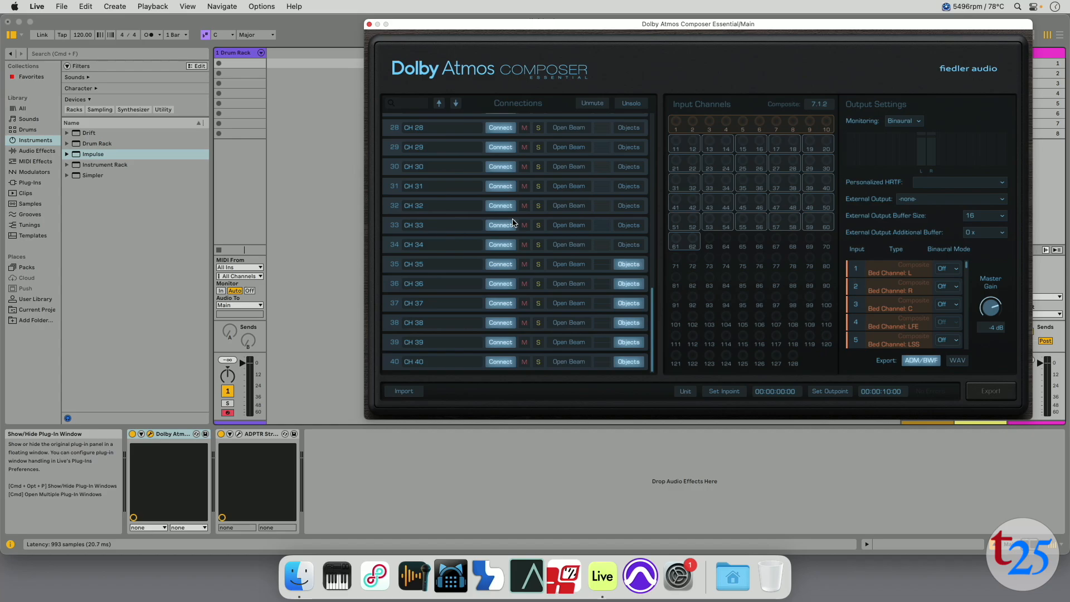
scroll(512, 223, up, 17)
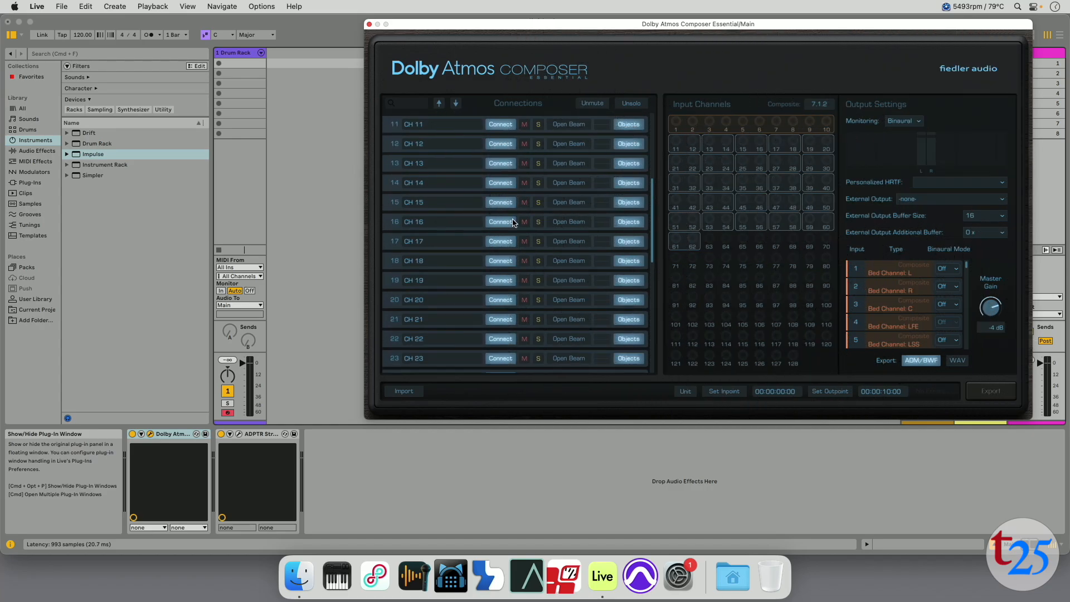
Show the Drum Rack track's devices and browse its pad banks from CH 1 to CH 40.
click(236, 212)
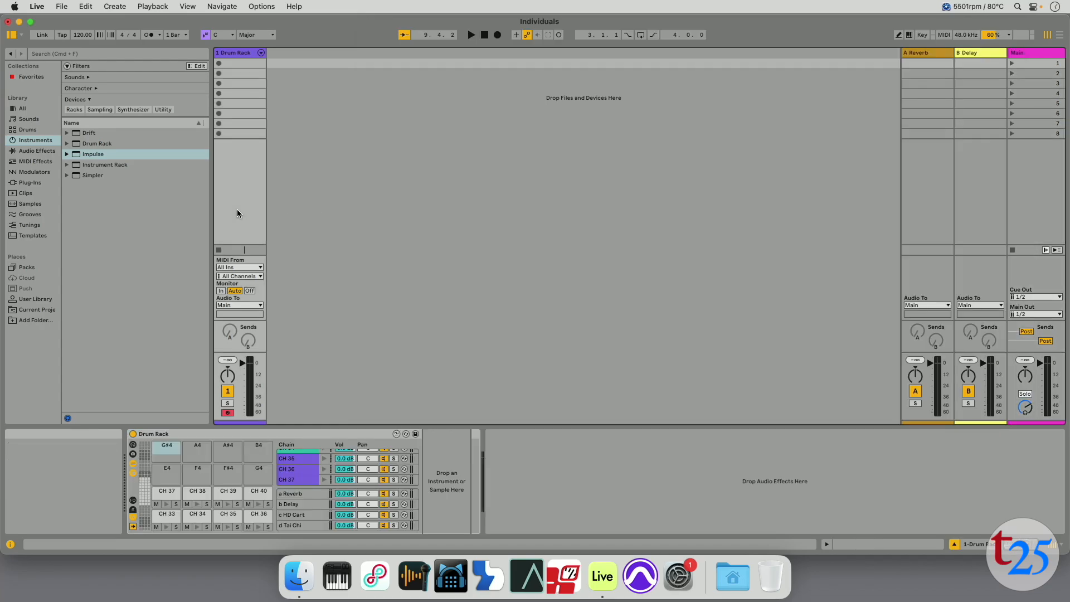
click(143, 498)
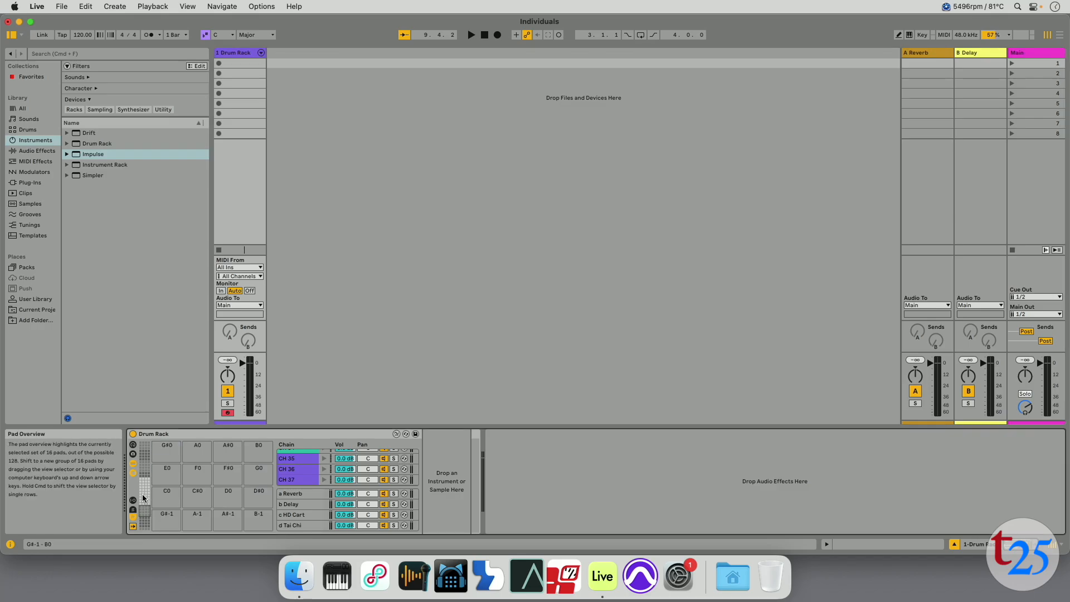
click(144, 497)
click(142, 485)
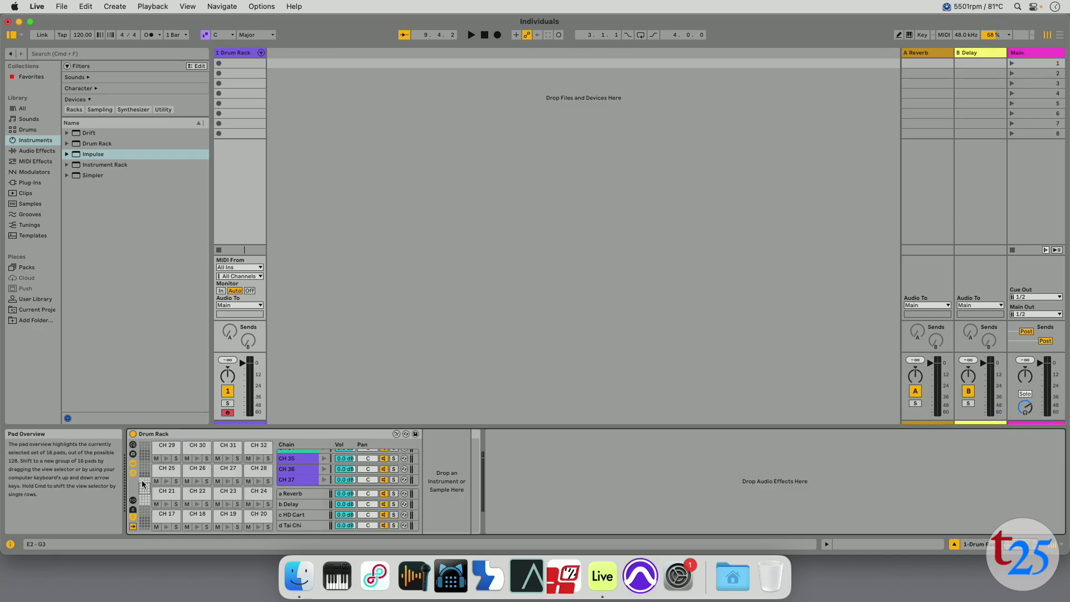
click(143, 483)
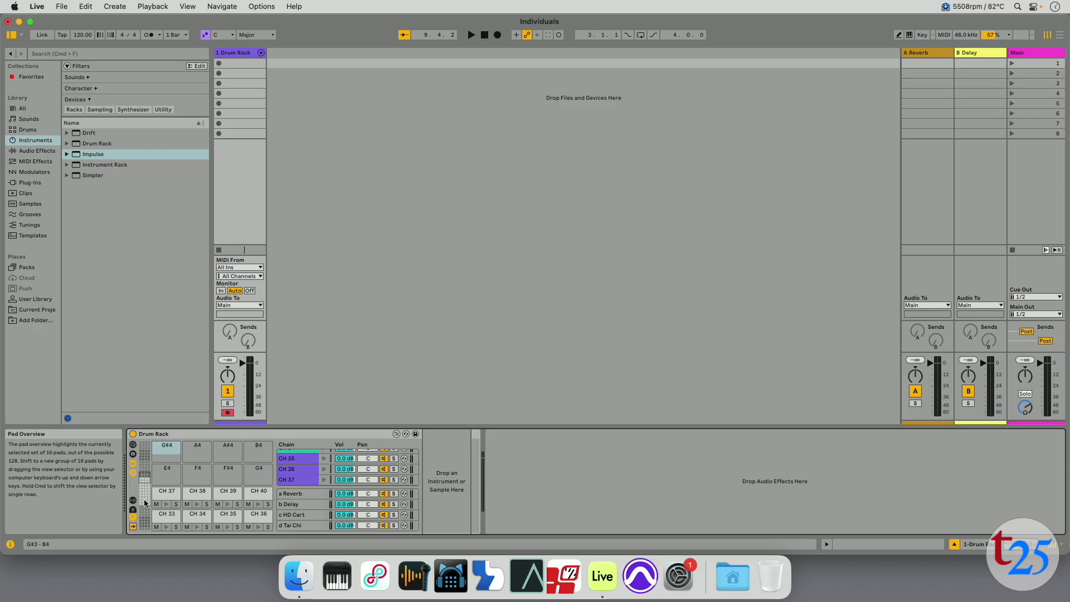
click(144, 497)
Inspect the nested rack on the CH 1 pad and view its Dolby Atmos Beam window before closing it.
click(165, 517)
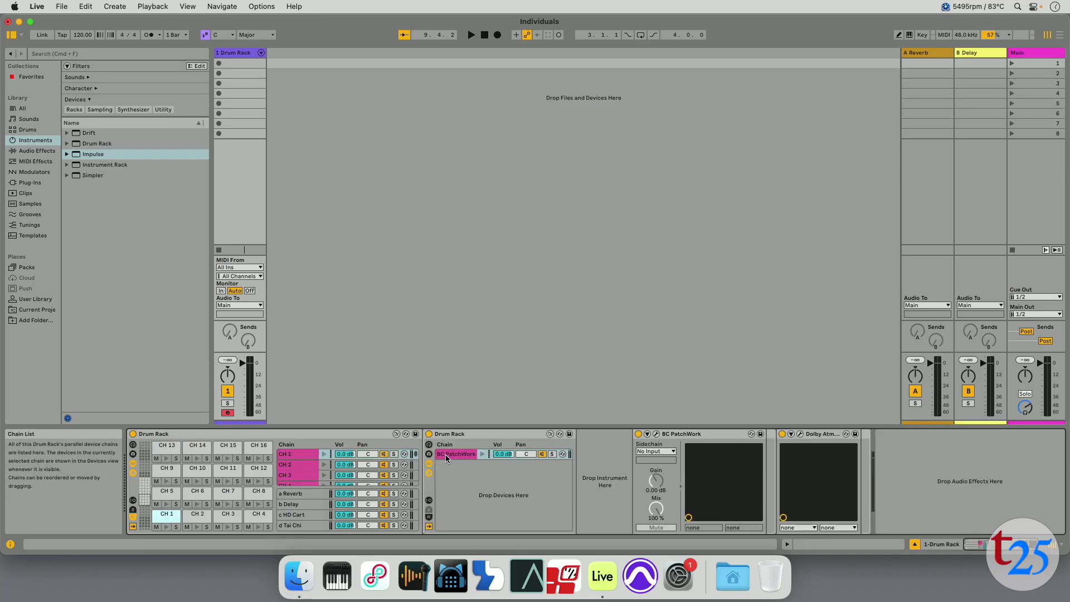
click(800, 434)
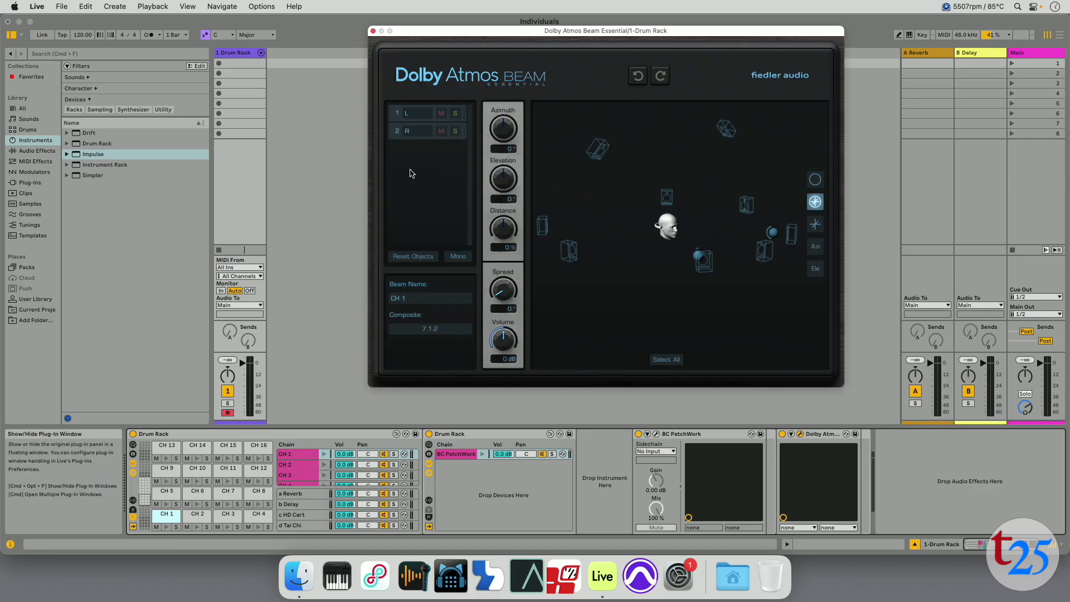
click(374, 32)
Unfold the Drum Rack track in the mixer, start playback and examine the meters from CH 1 through CH 40 to the return chains.
click(262, 56)
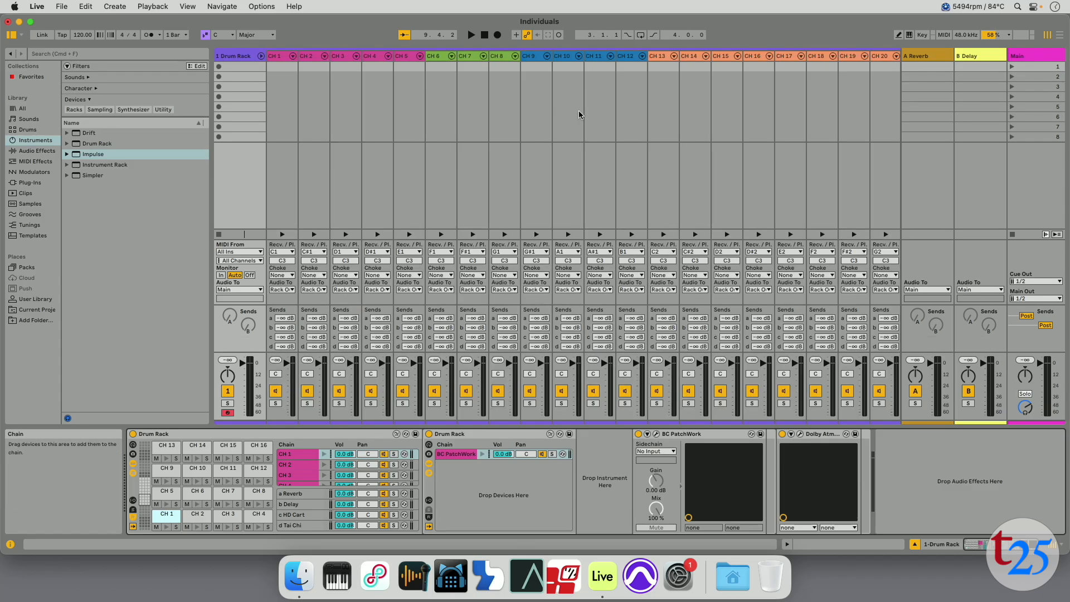
key(space)
scroll(683, 156, right, 5)
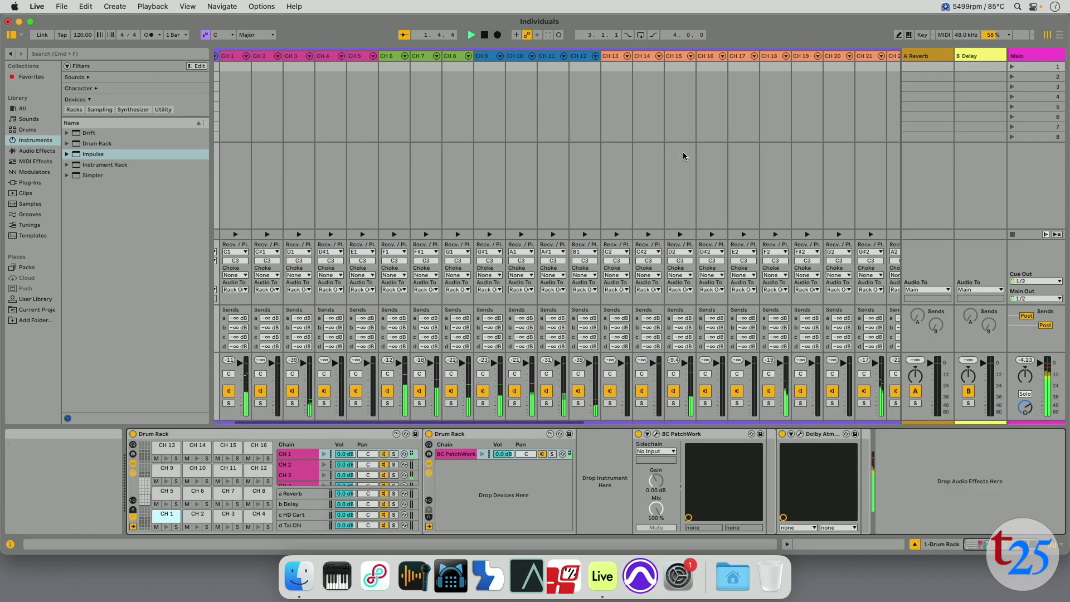
scroll(683, 155, right, 10)
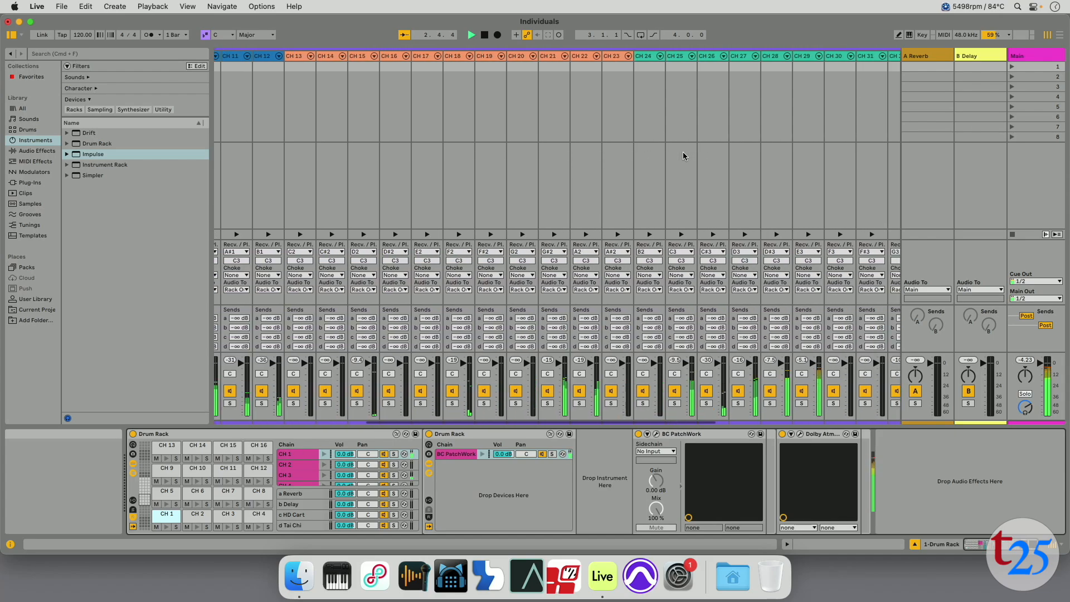
scroll(683, 156, right, 9)
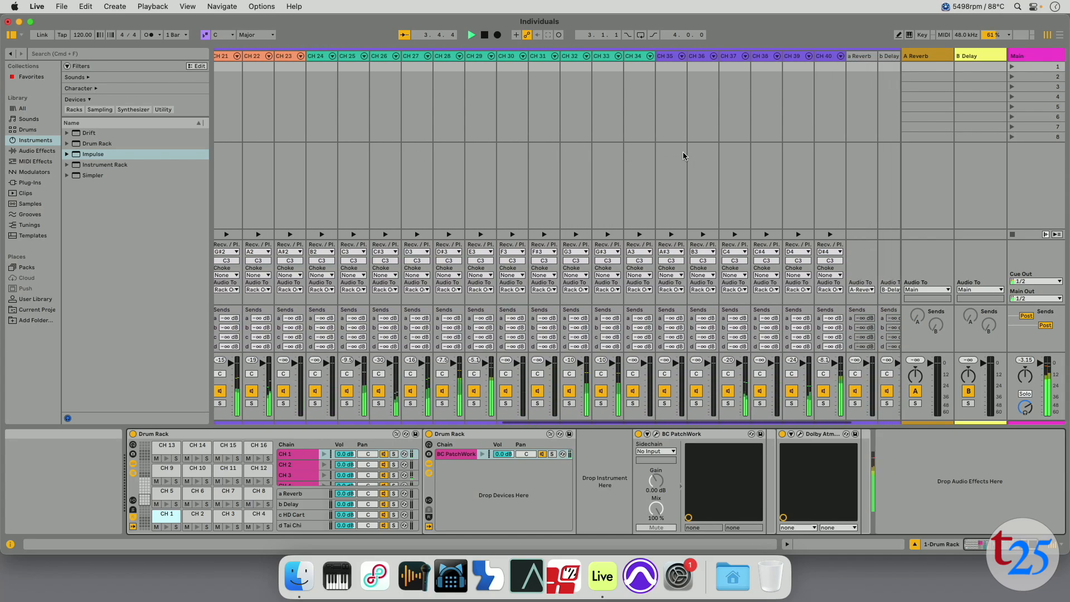
scroll(683, 156, right, 2)
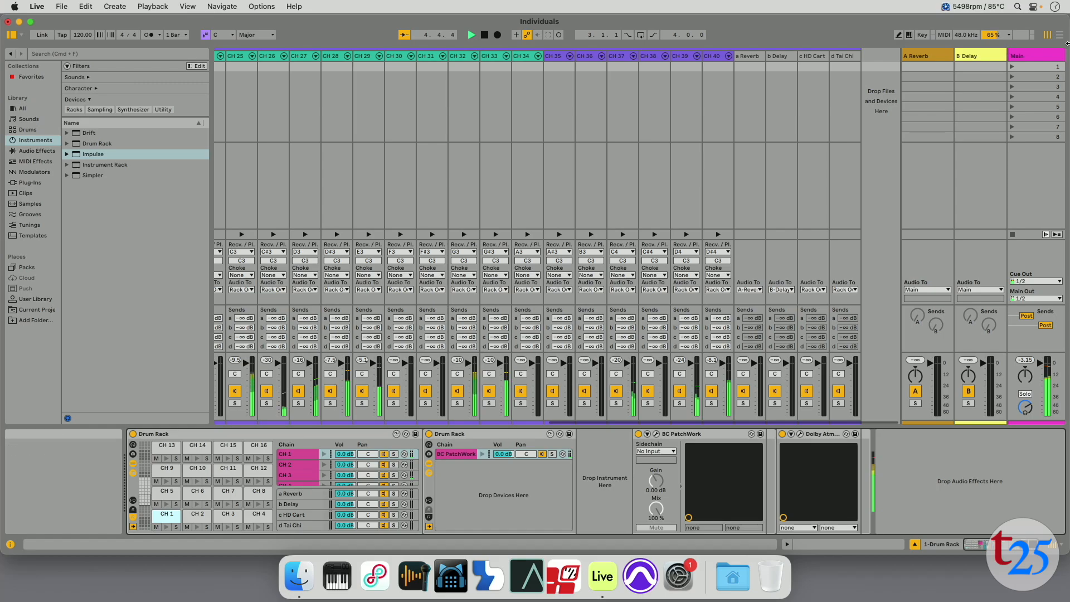
Show Dolby Atmos Composer on the Main track to view its connections and input channels during playback.
click(1050, 132)
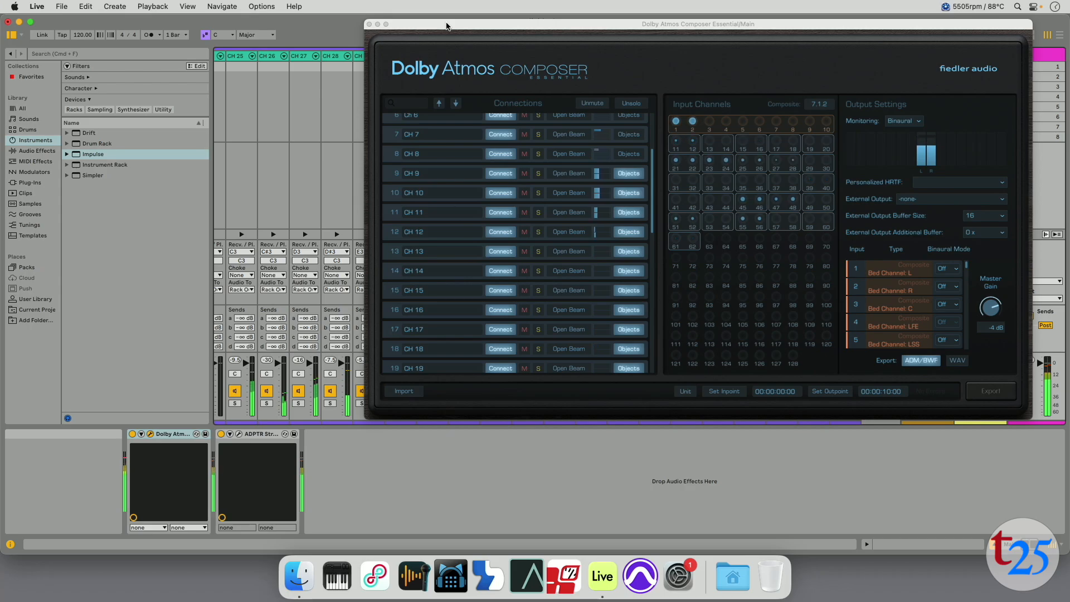
In the SideChains set, show Dolby Atmos Composer on the Main track and the bx_XL V2 limiter in the first nested Drum Rack.
scroll(276, 142, left, 10)
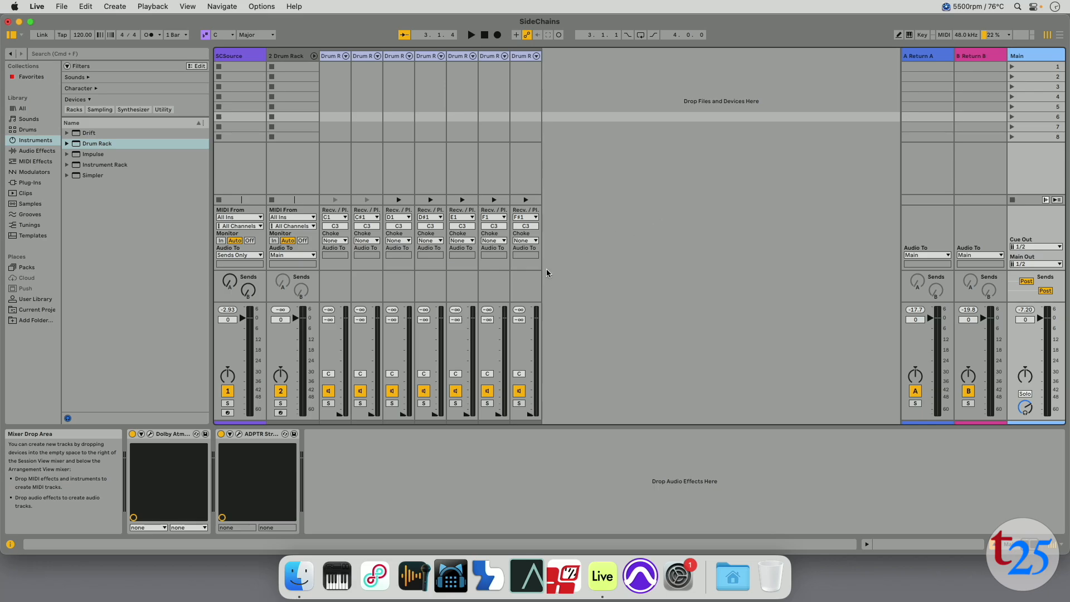
click(149, 435)
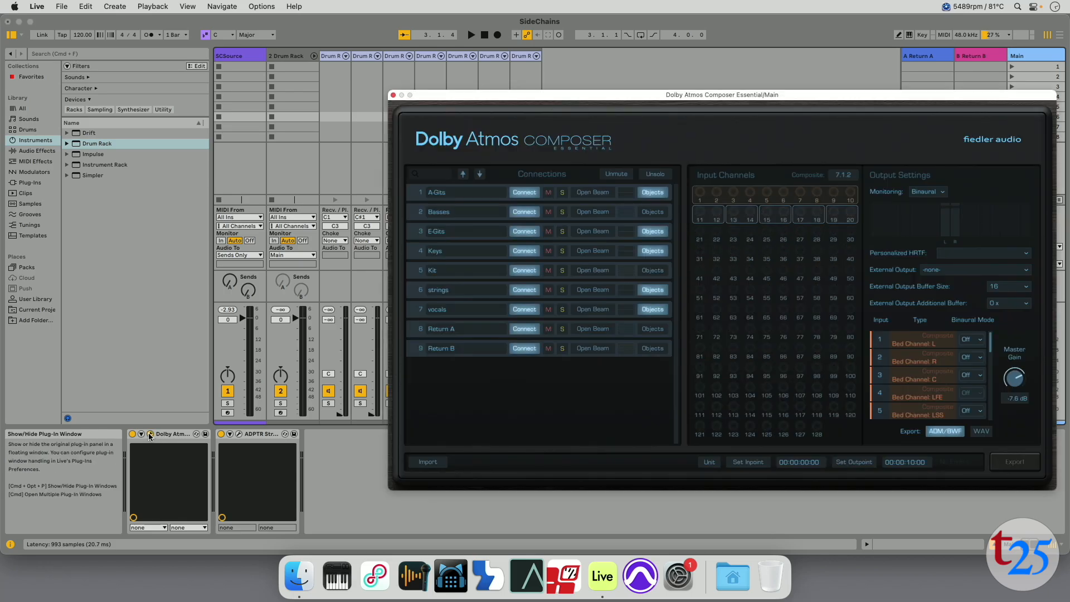
click(290, 158)
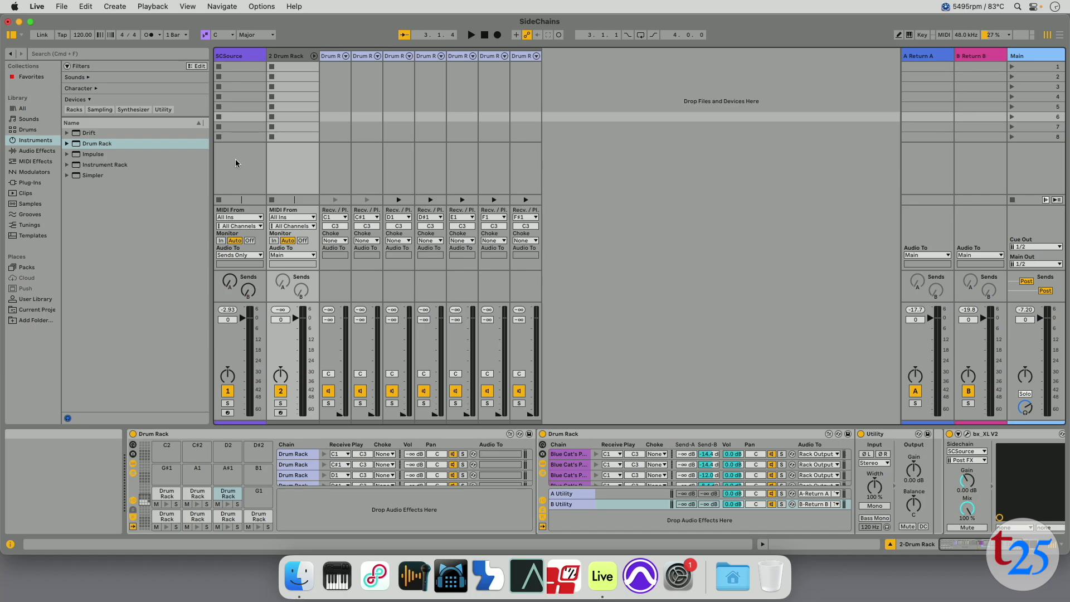
click(338, 93)
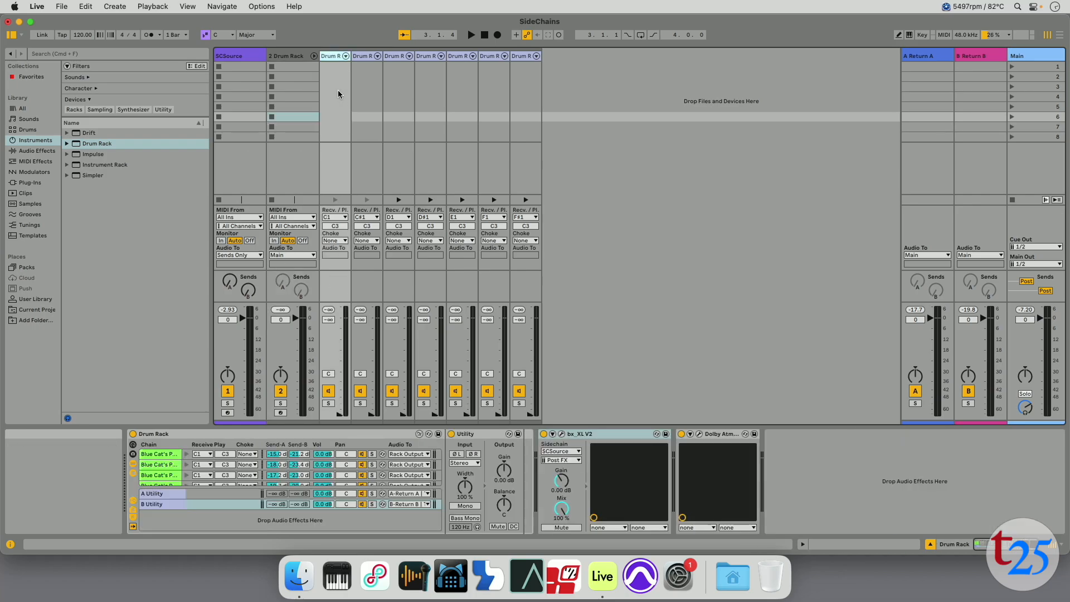
click(562, 434)
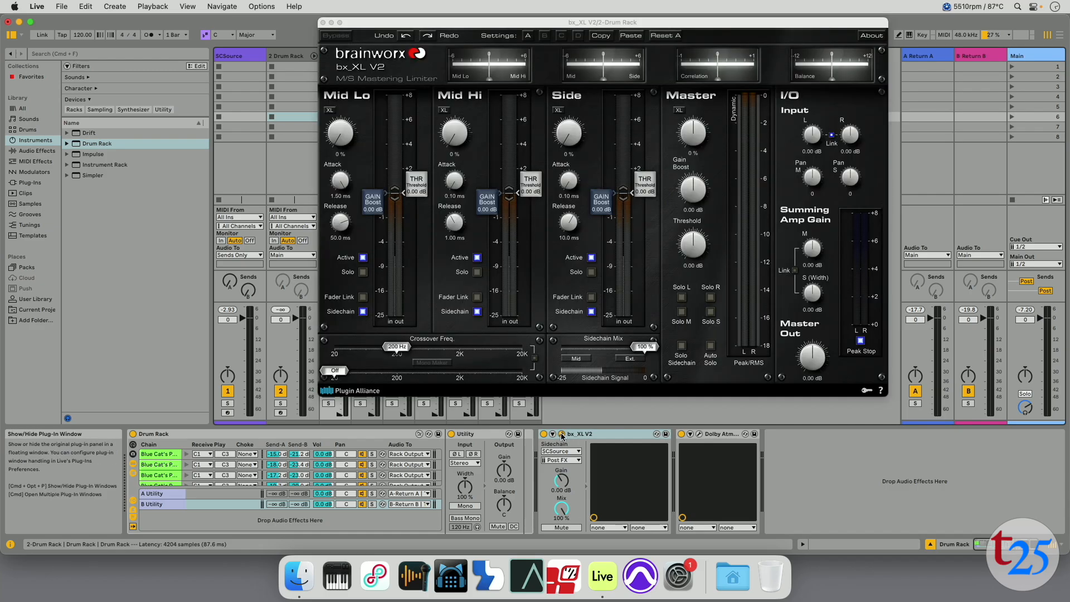
Inspect PatchWork on the SCSource track and its Audio Player holding SChains_SC, and close both windows.
click(238, 163)
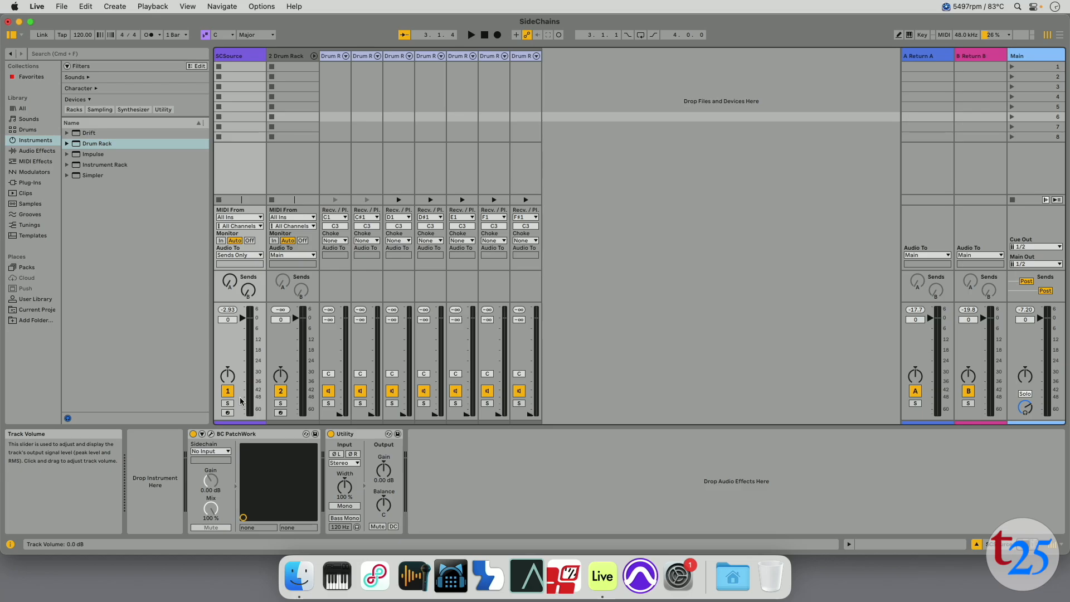
click(210, 433)
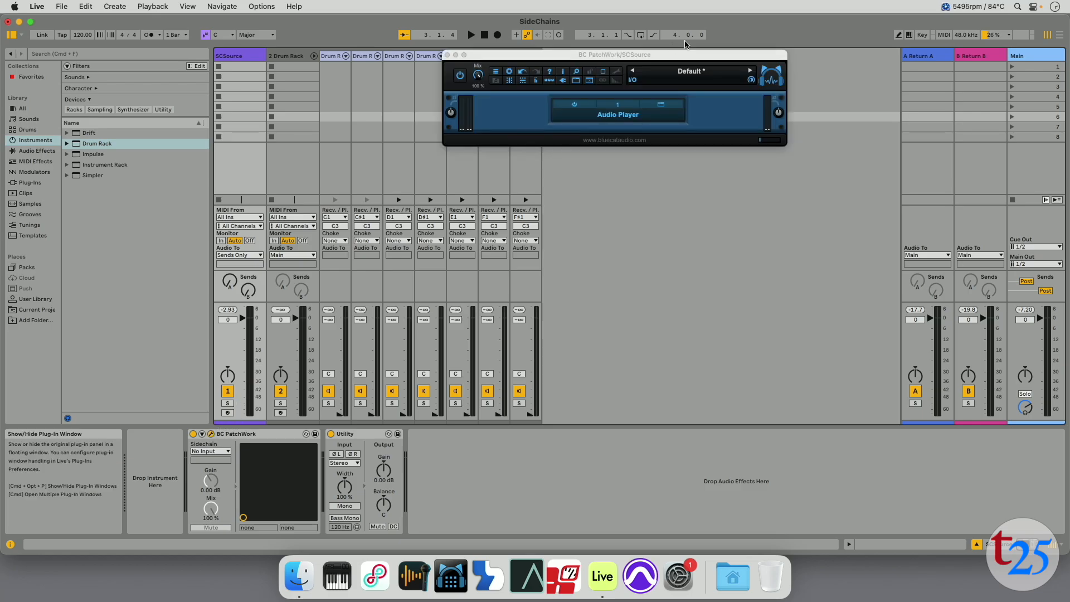
click(660, 106)
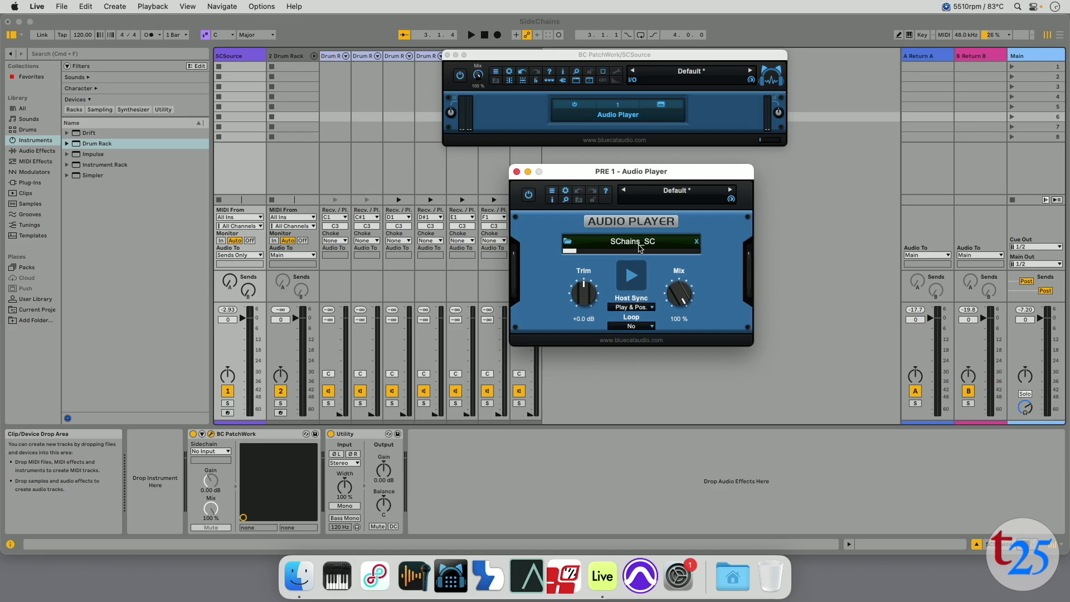
click(516, 171)
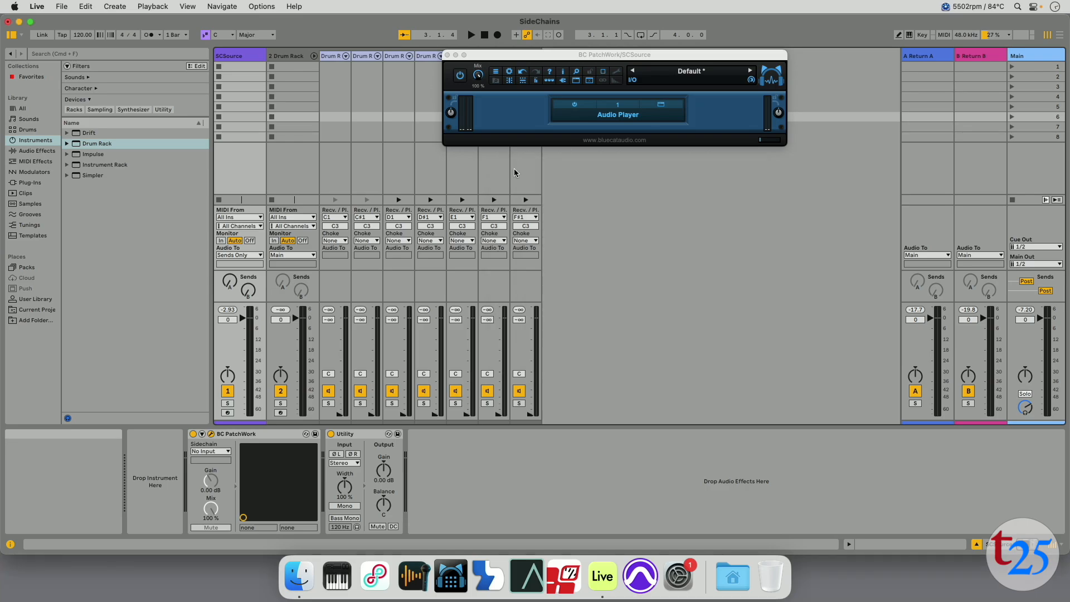
click(447, 55)
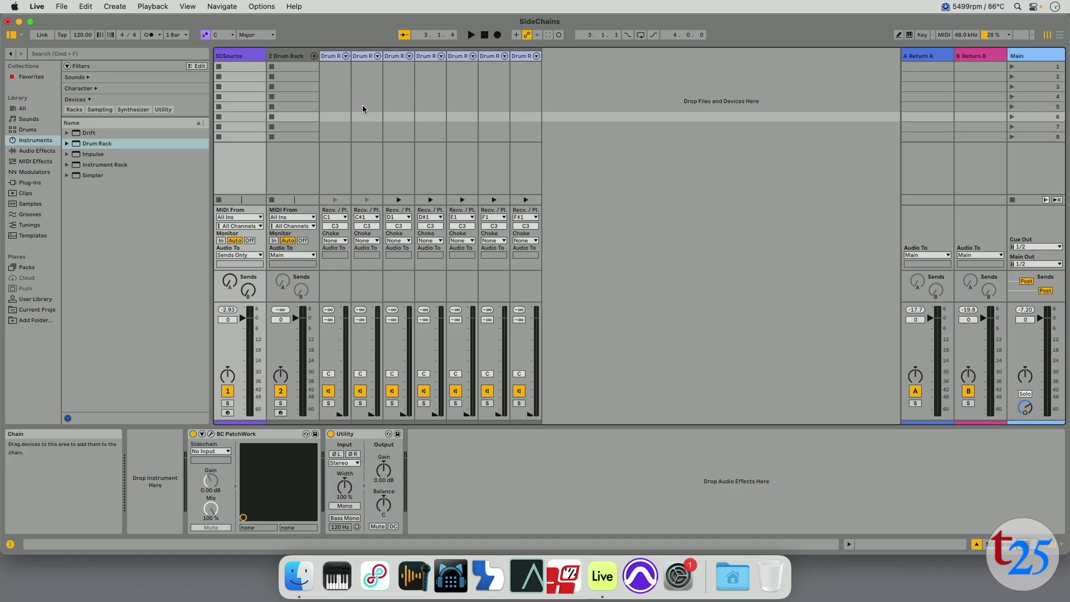
Show the first nested rack's bx_XL V2 with Ext. as its sidechain mix source and start playback to watch the sidechain signal.
click(328, 87)
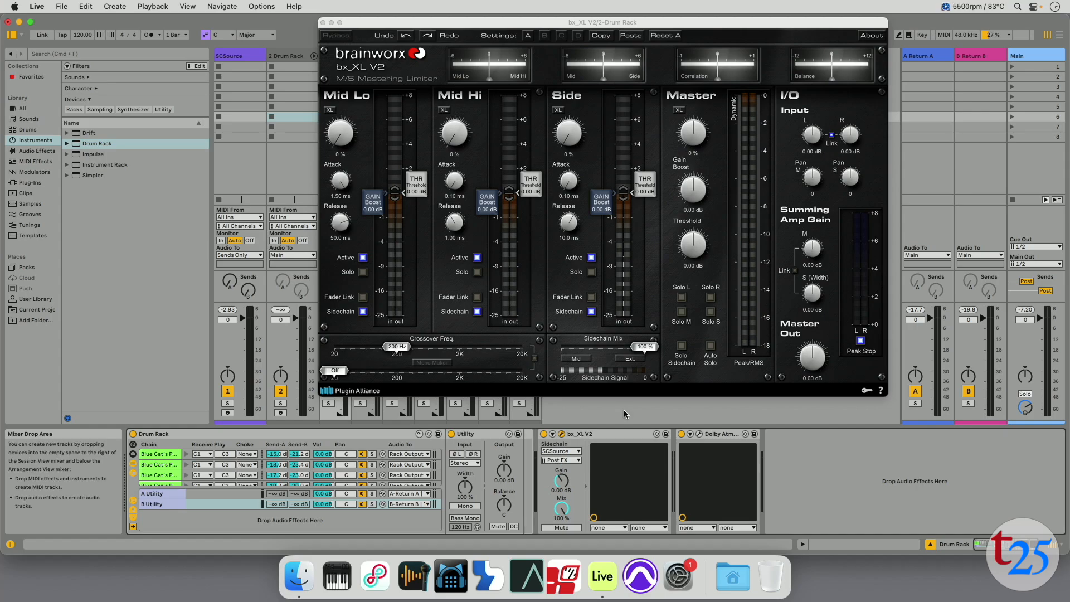
click(631, 360)
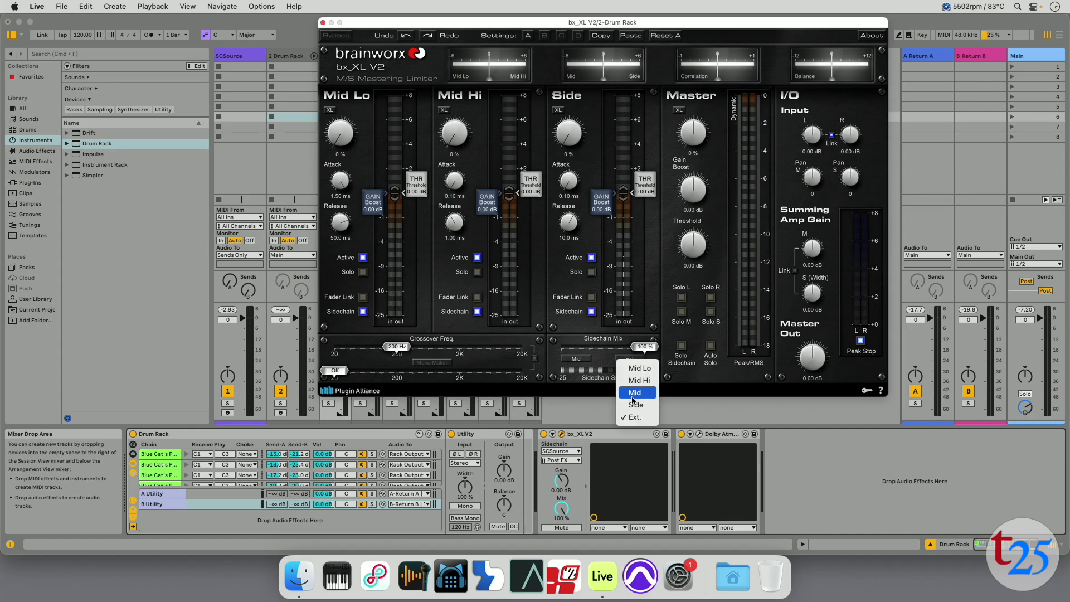
click(633, 418)
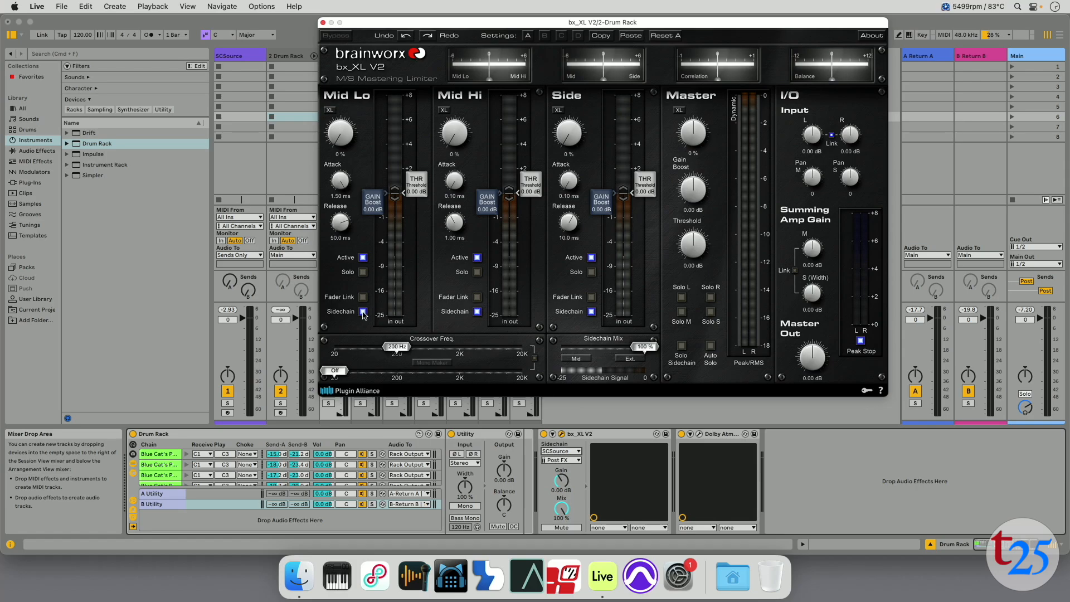
key(space)
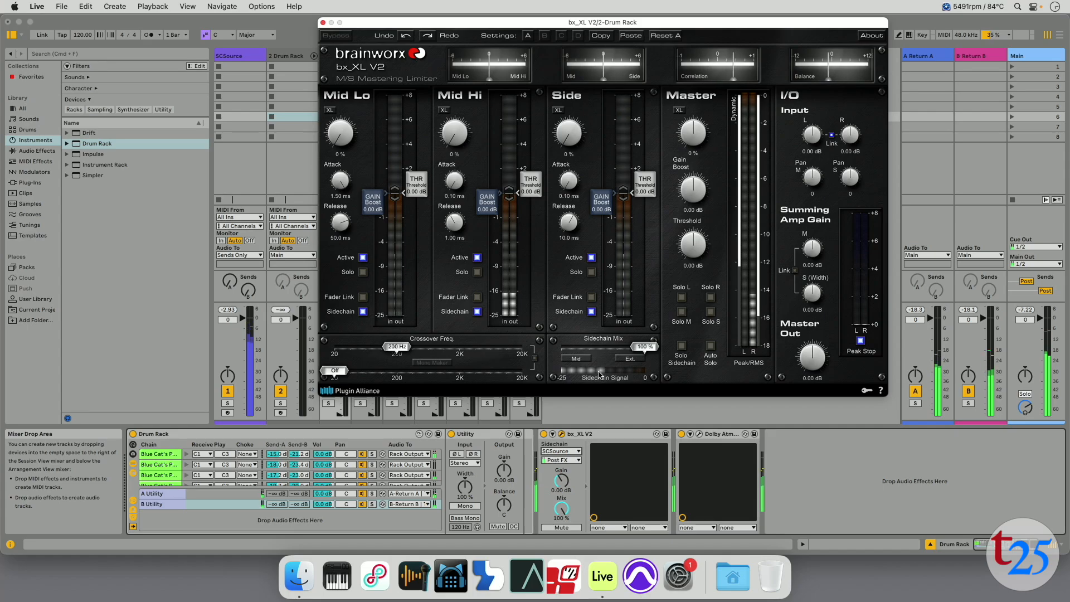
Raise the Utility output gain on the SCSource track to about 5 dB during playback.
click(240, 164)
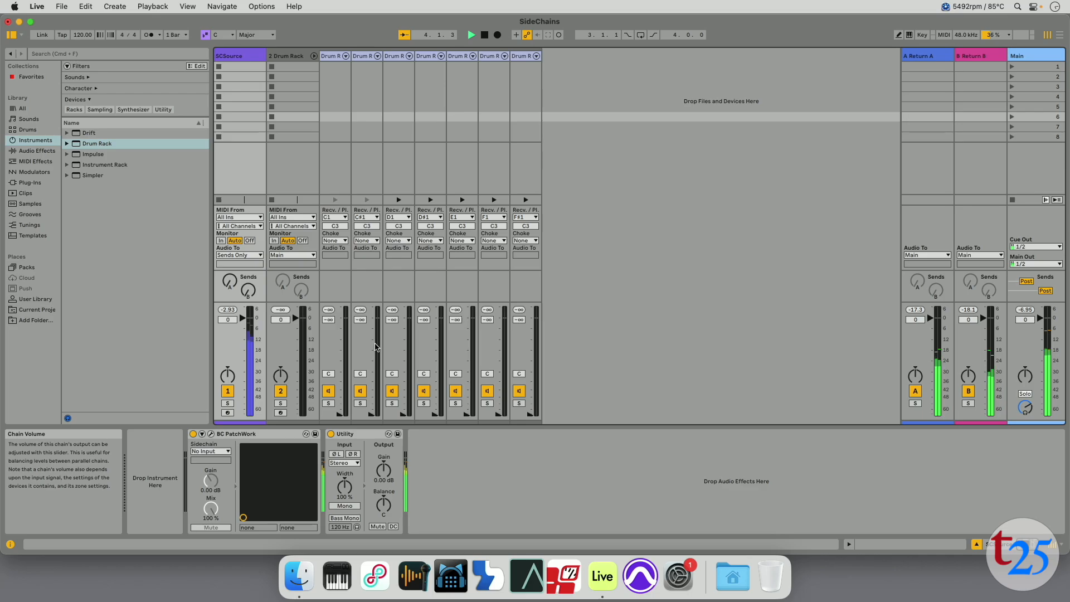
click(383, 473)
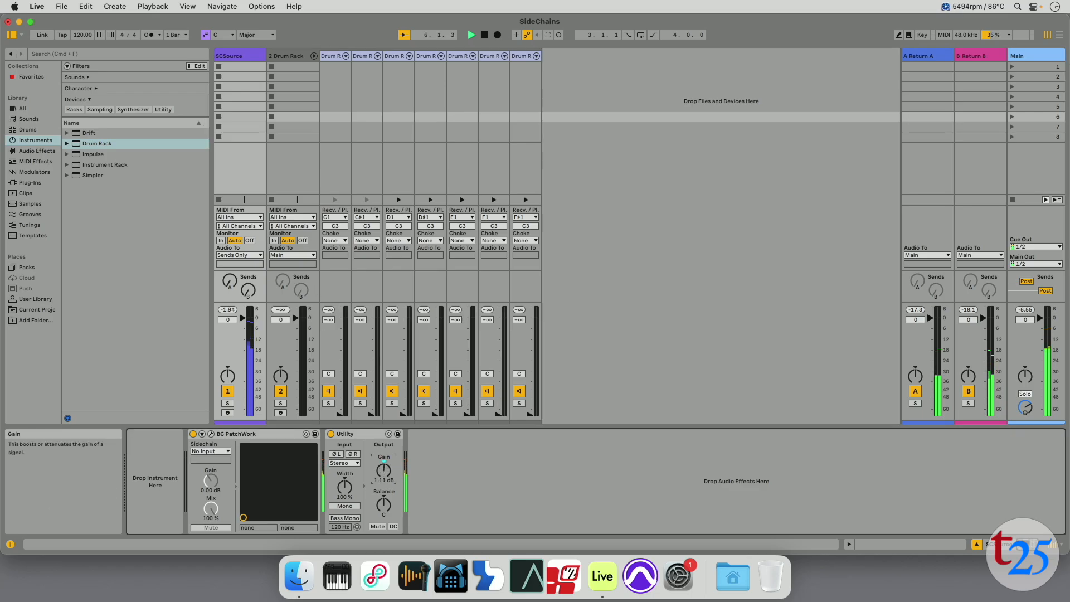
drag(383, 470, 383, 458)
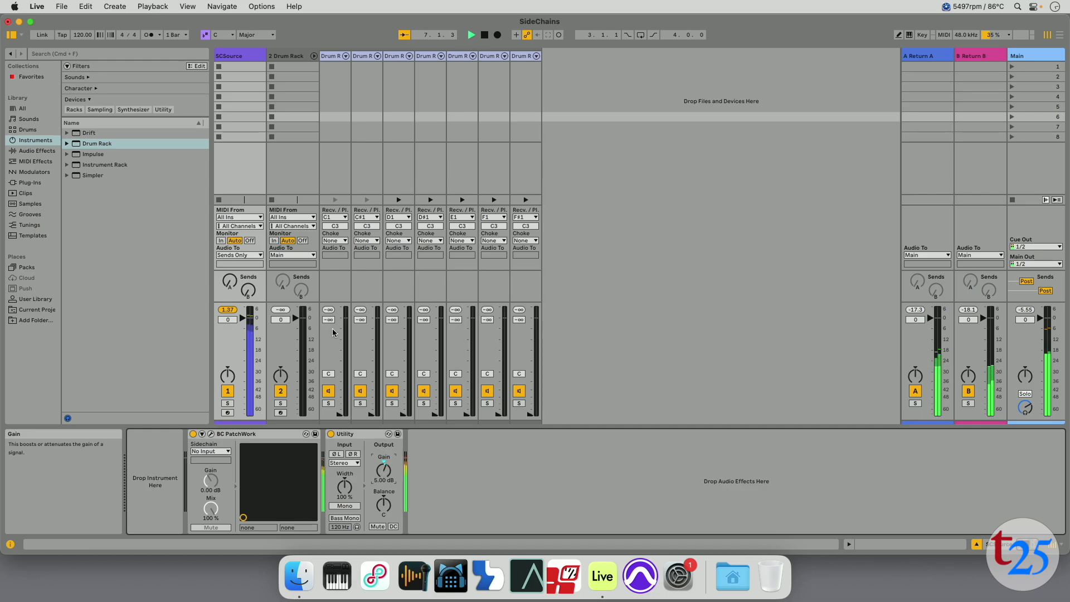
Check the bx_XL V2 meters during playback, close the limiter and unfold the last nested Drum Rack's chains in the mixer.
click(330, 171)
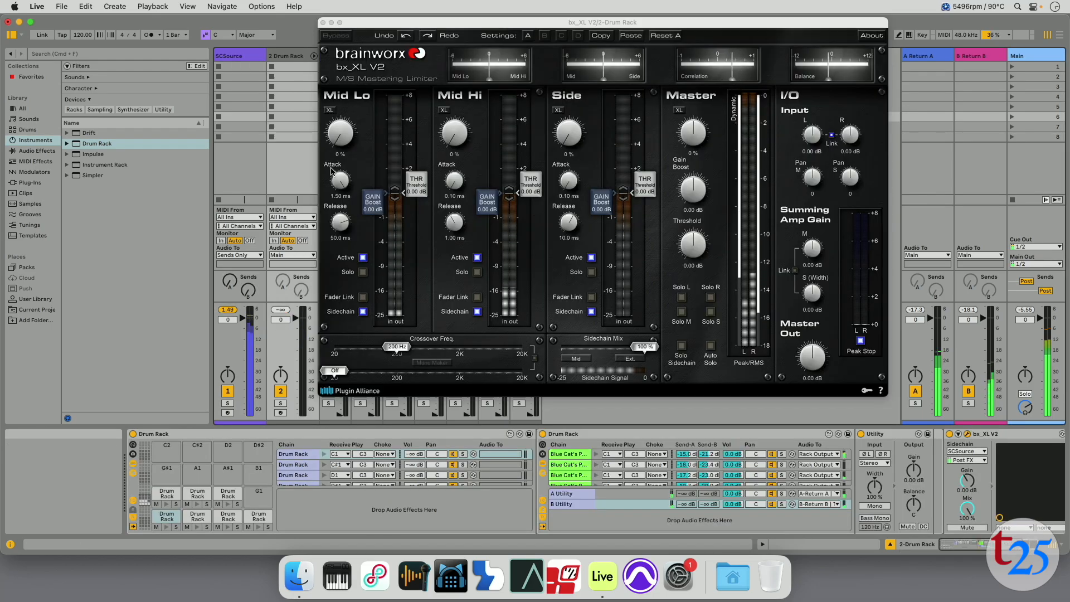
click(323, 23)
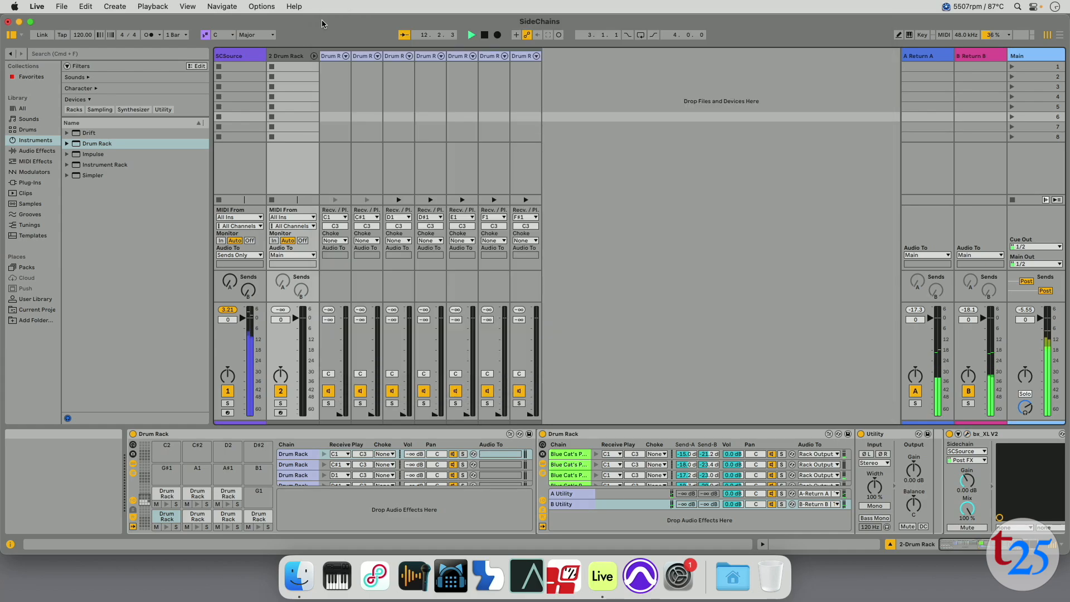
click(536, 56)
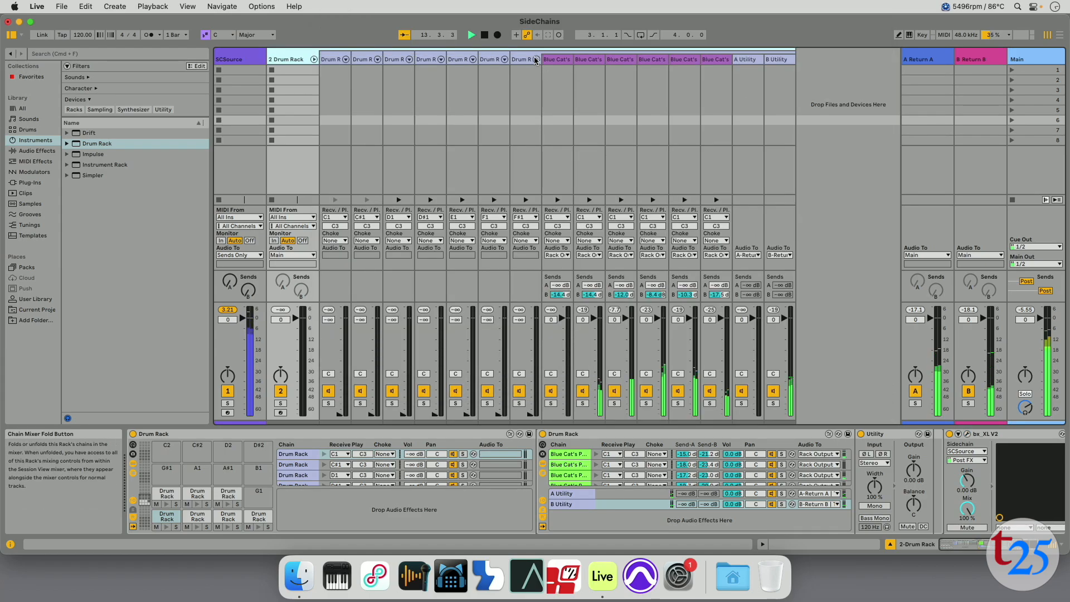
click(529, 89)
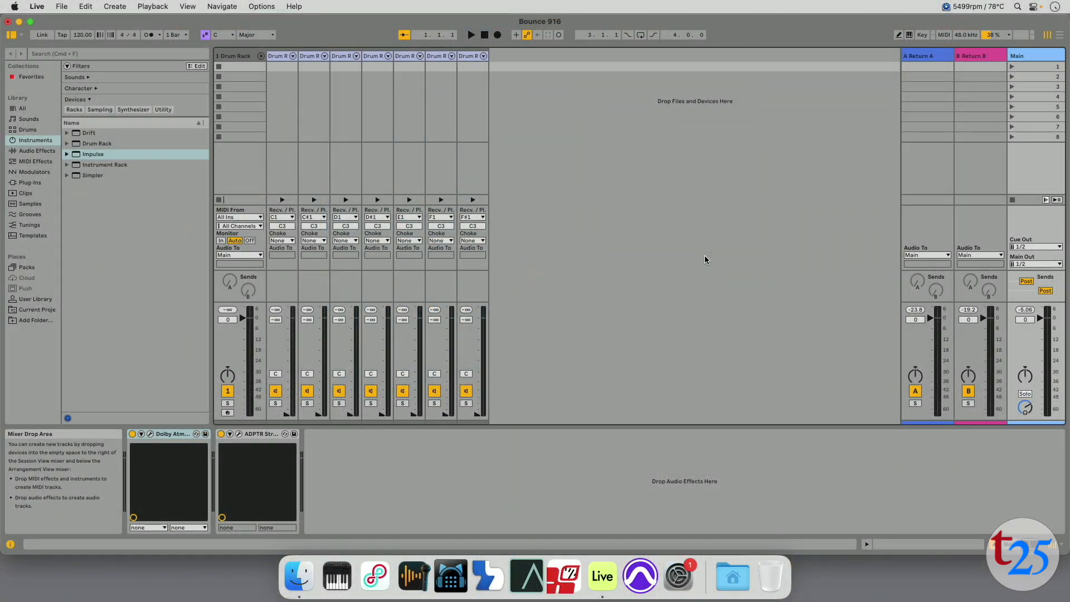
In the Bounce 916 set, show the devices on Return B, Return A and the Drum Rack track.
click(984, 164)
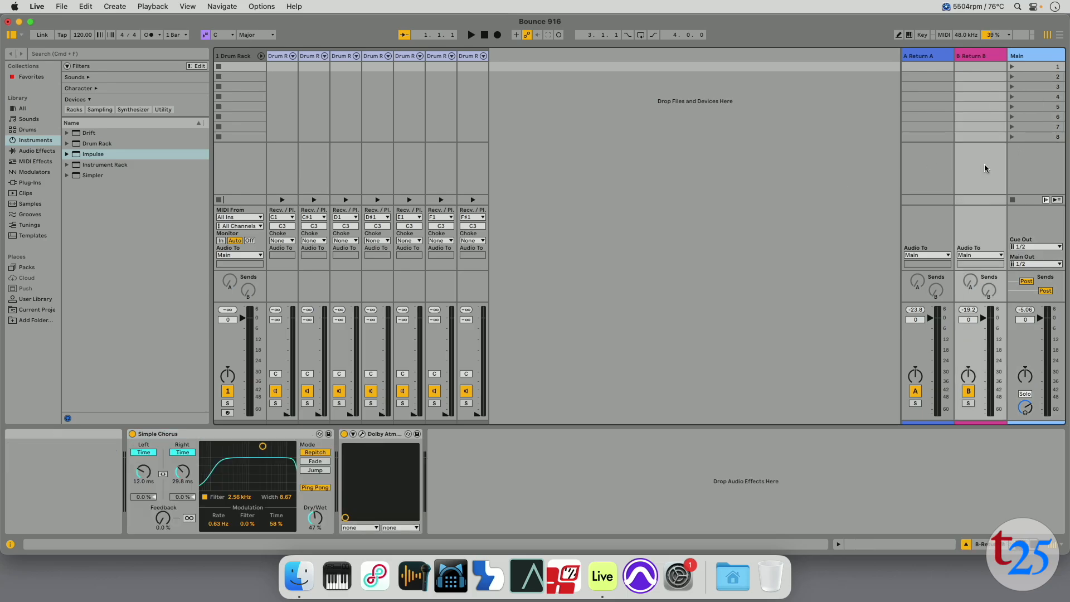
click(923, 172)
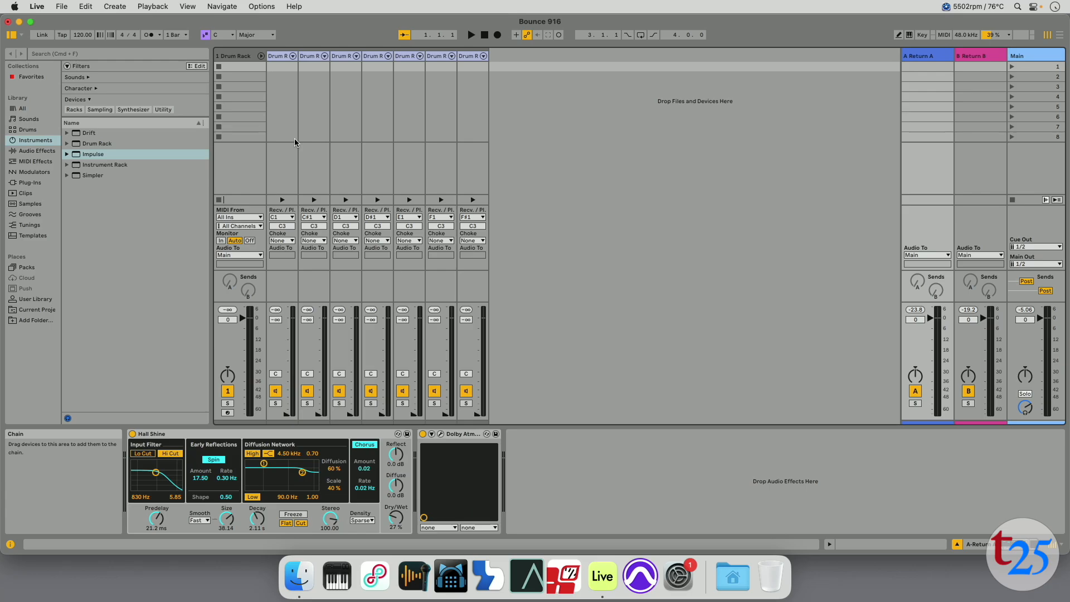
click(249, 163)
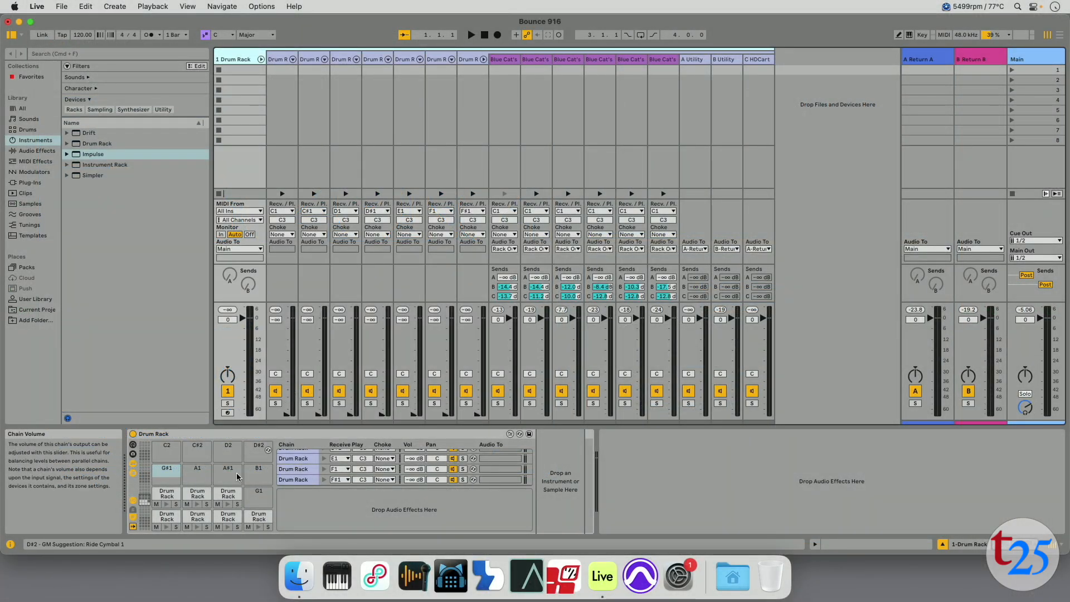
Show the Bidule FX patch on the HDCart return chain of the F#1 pad's nested rack, moving its window clear of the device chain.
click(224, 495)
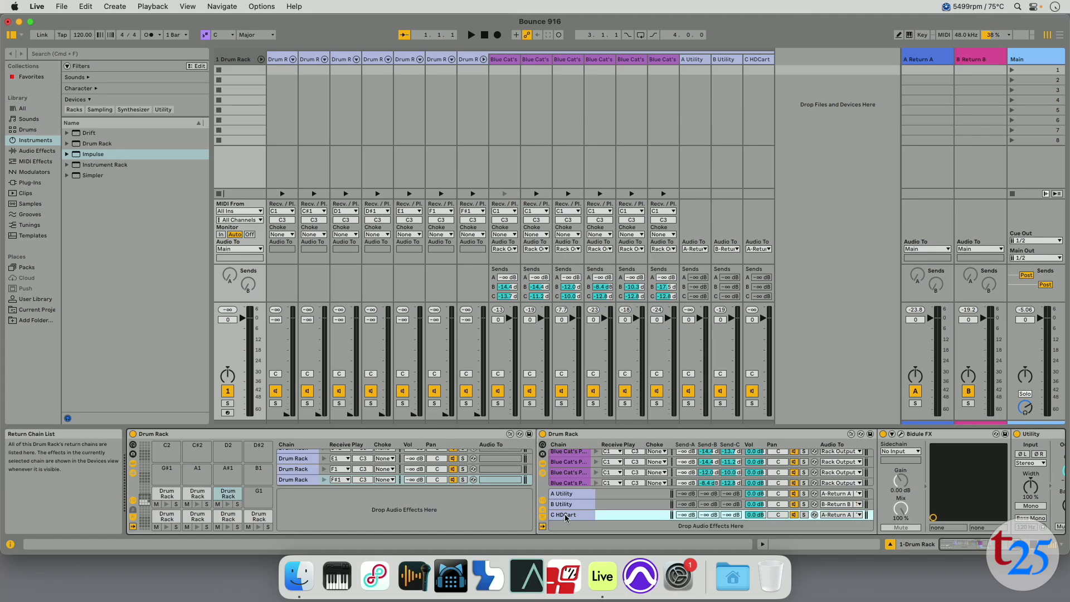
scroll(634, 505, right, 5)
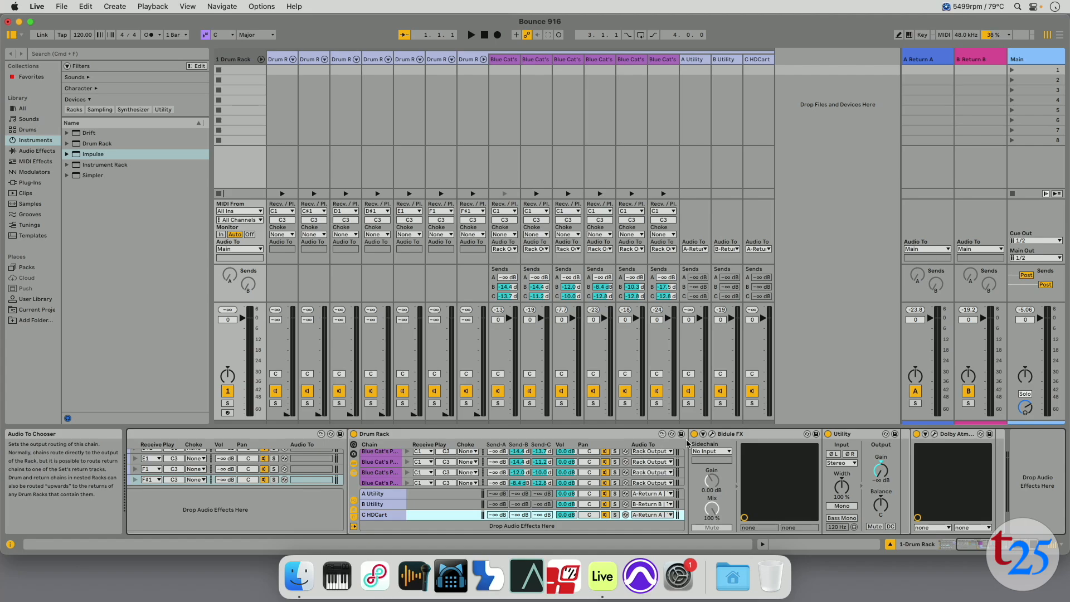
click(713, 434)
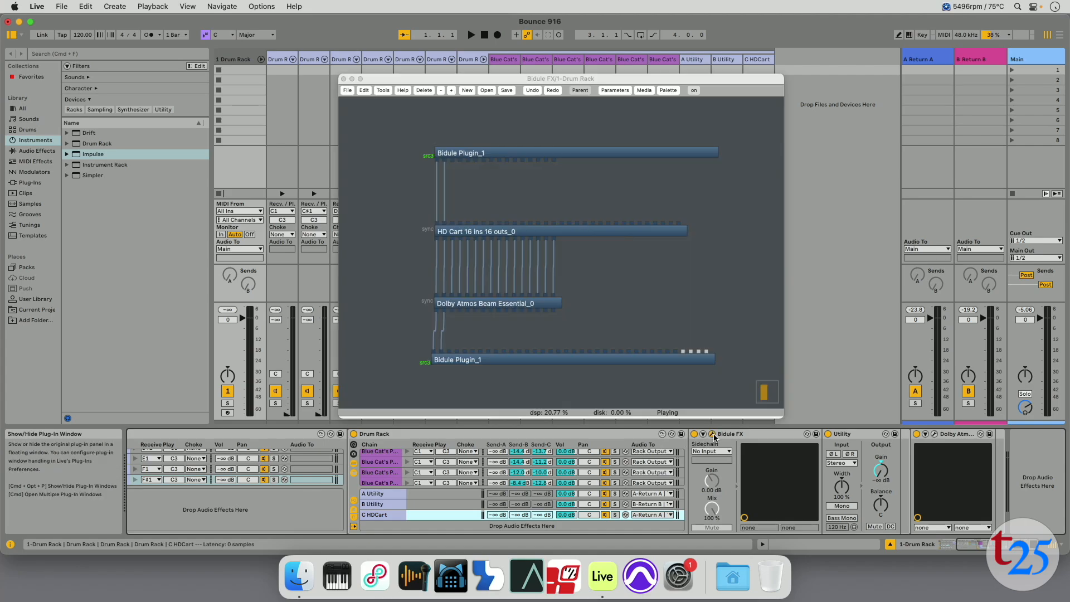
drag(642, 84, 725, 23)
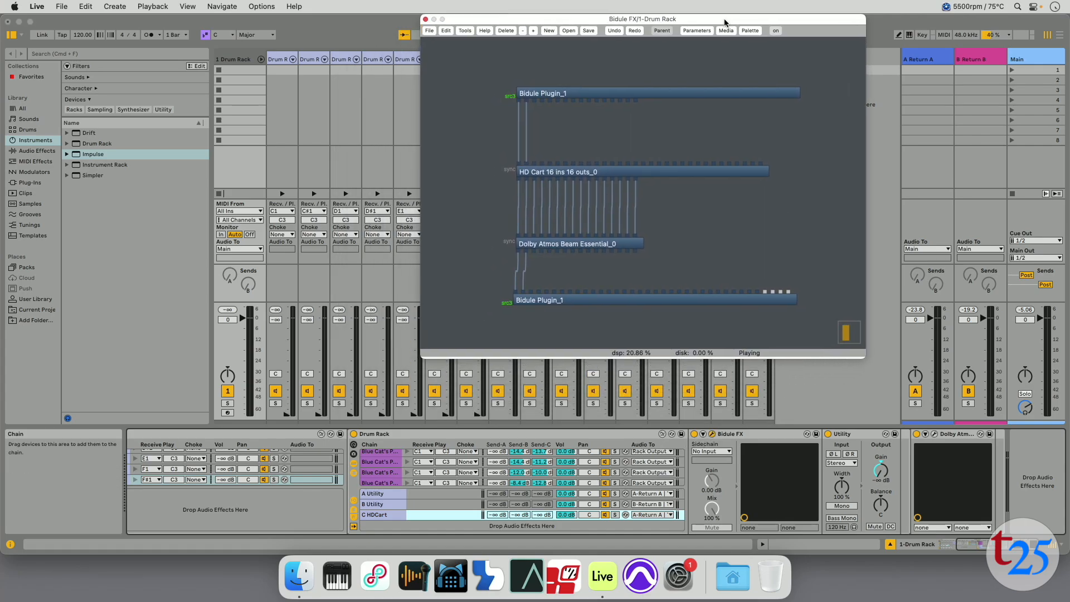
View the HD Cart 16 ins 16 outs reverb inside the Bidule patch and close its window.
click(606, 173)
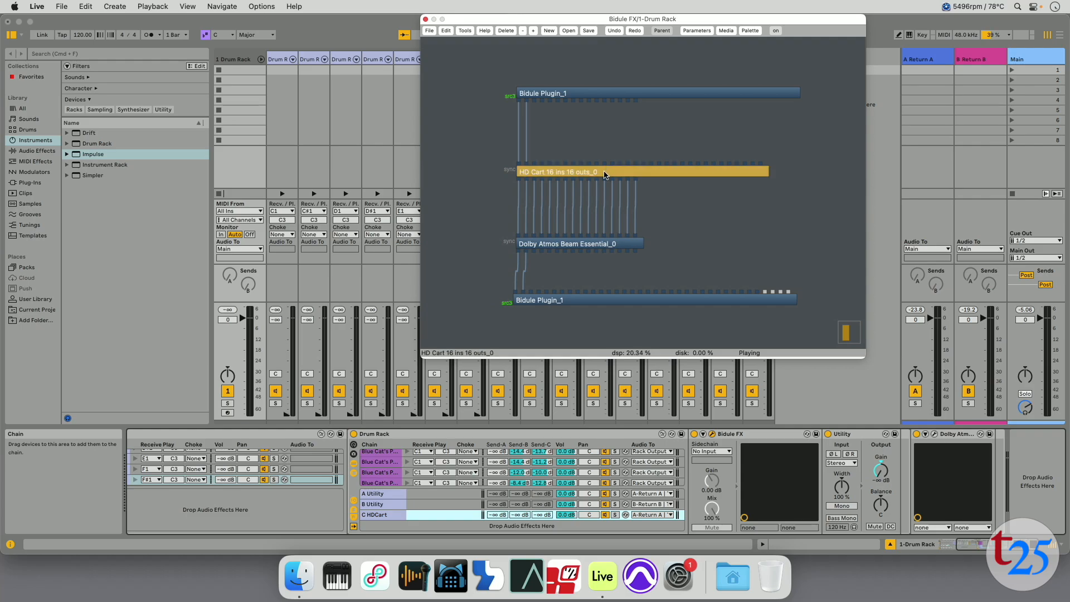
double_click(606, 173)
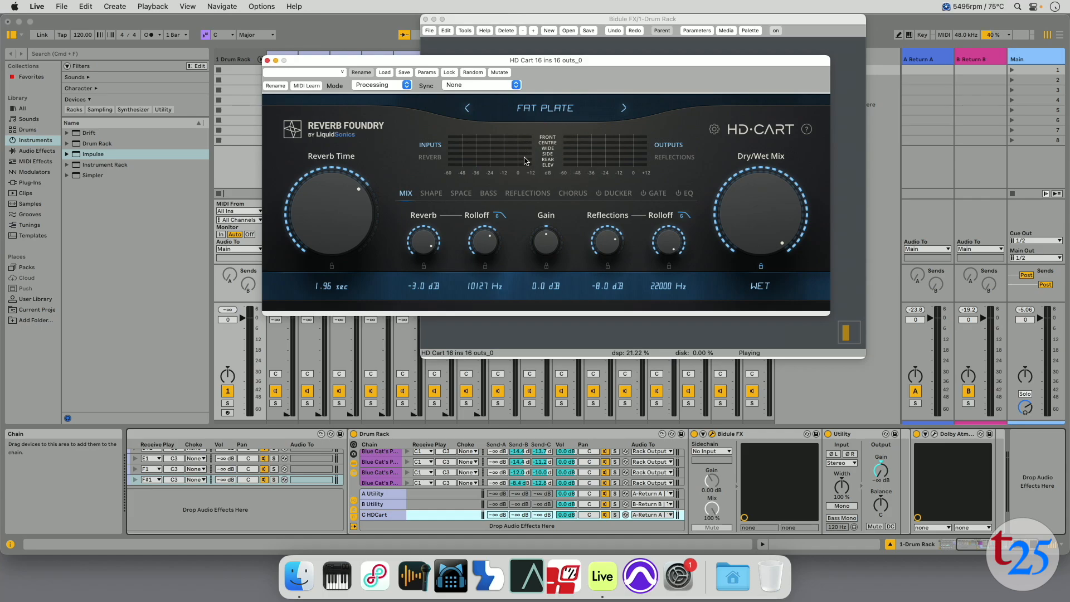
click(268, 62)
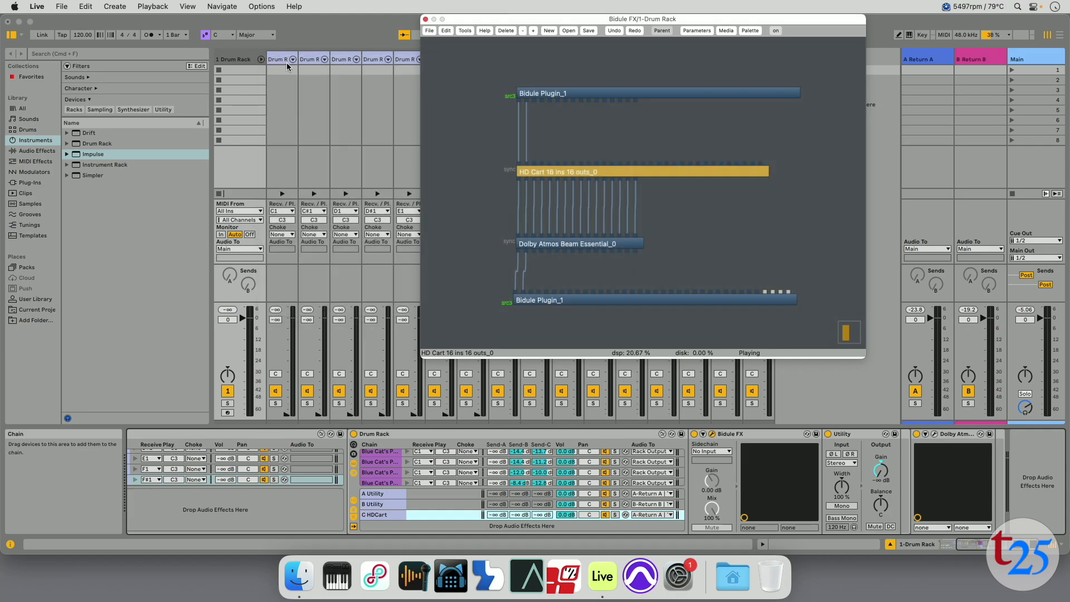
Inspect the channel list in the Bidule patch's Dolby Atmos Beam Essential, close its window and select the HD Cart module.
click(555, 246)
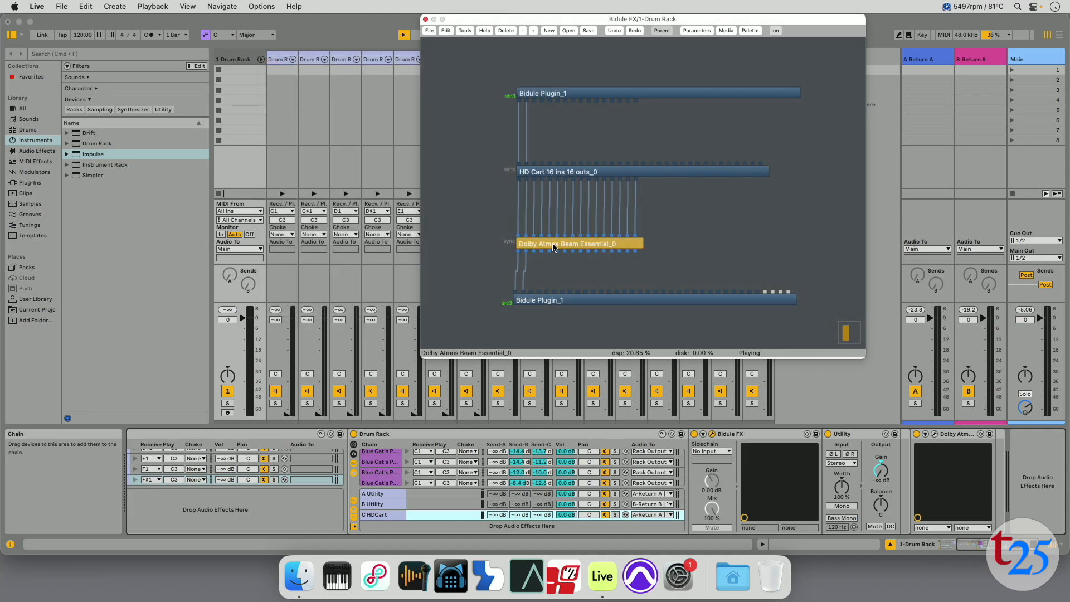
double_click(555, 246)
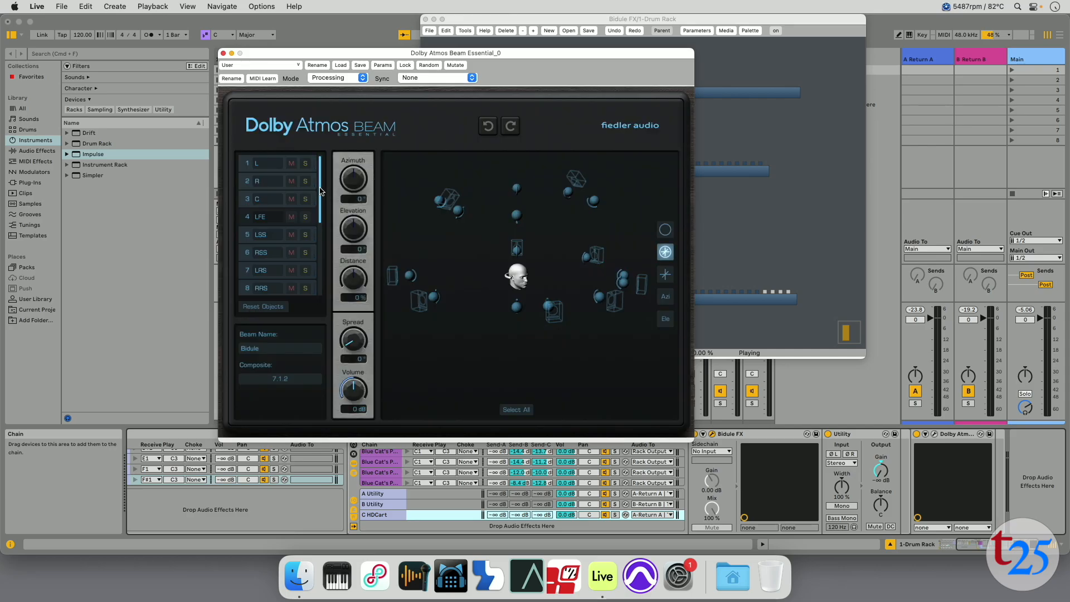
mouse_move(325, 188)
mouse_down()
mouse_move(327, 286)
mouse_move(320, 162)
mouse_move(318, 181)
mouse_up()
click(223, 53)
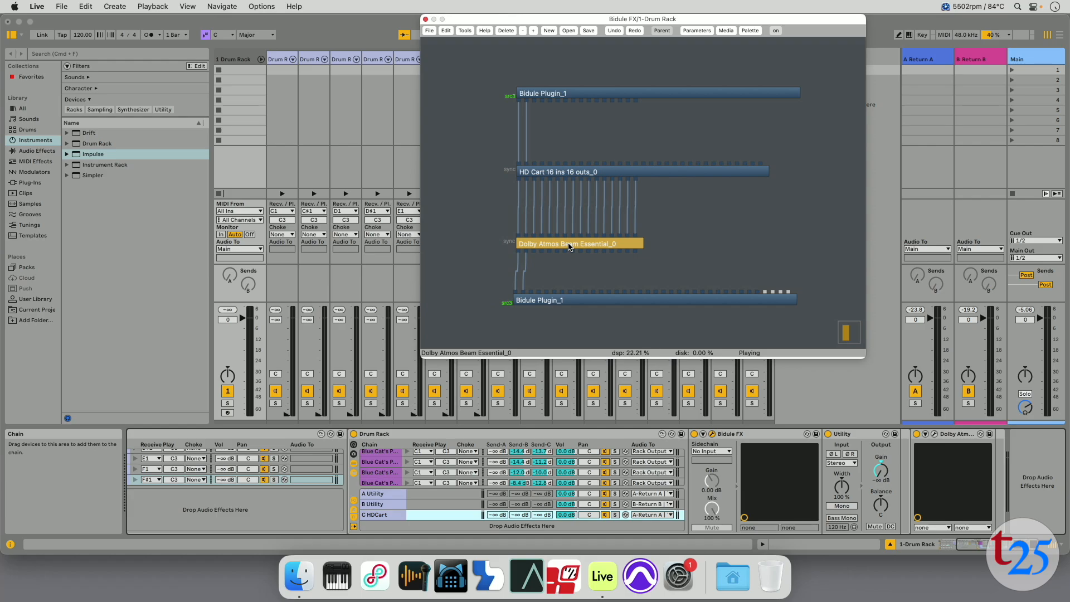
click(576, 170)
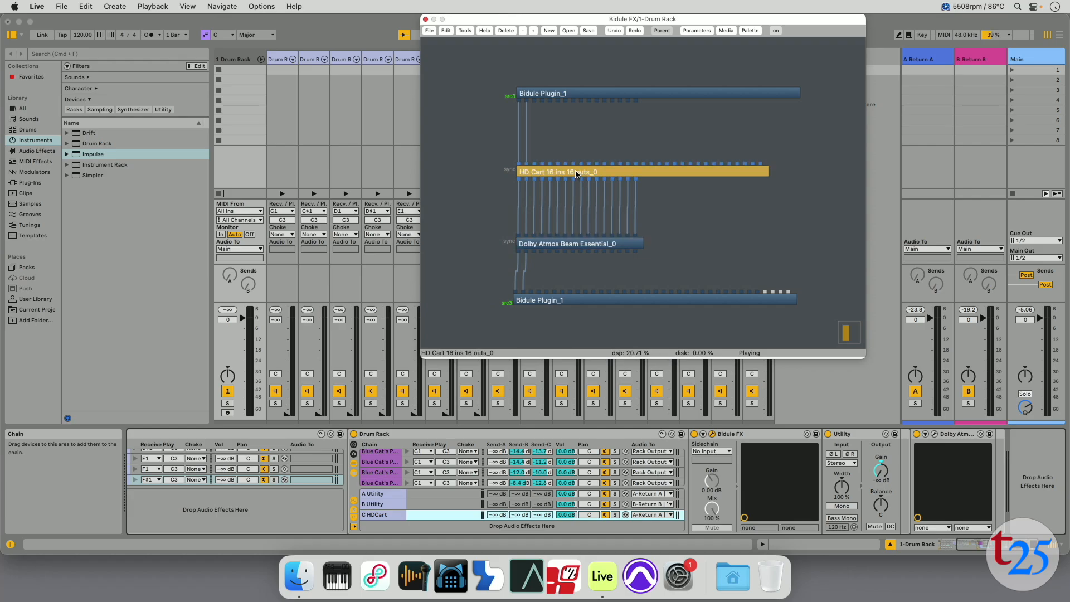
View the HD Cart reverb alongside the Main track's devices and move the reverb window aside.
double_click(576, 173)
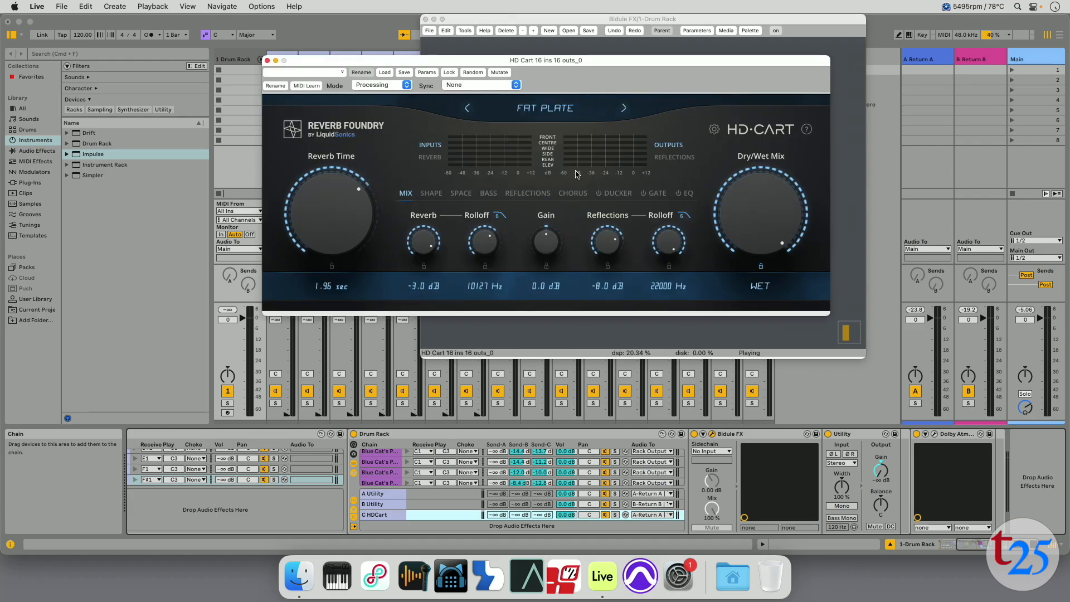
click(1039, 171)
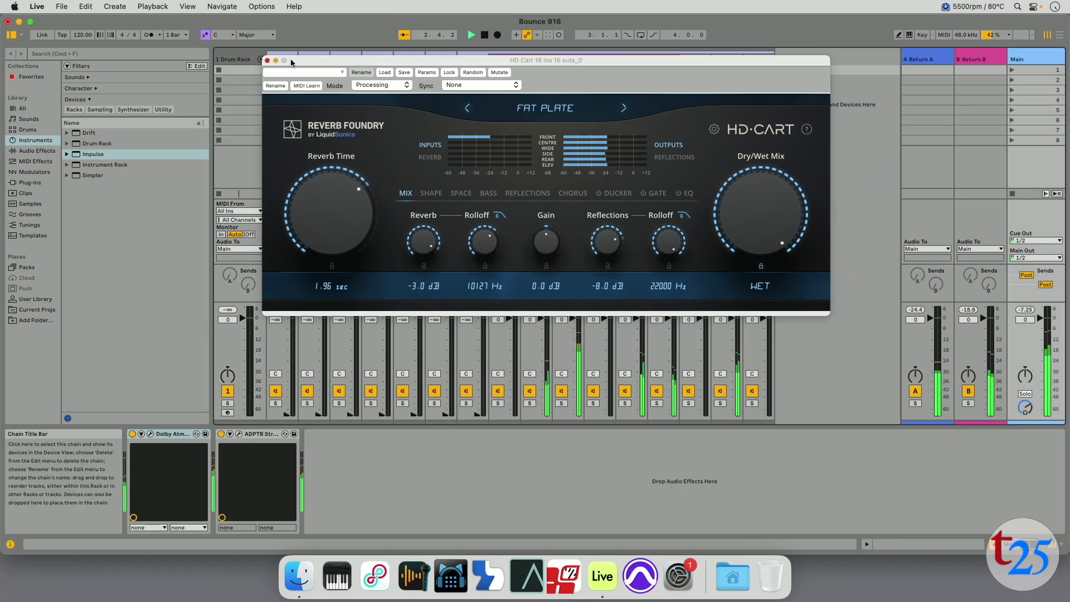
drag(297, 60, 194, 88)
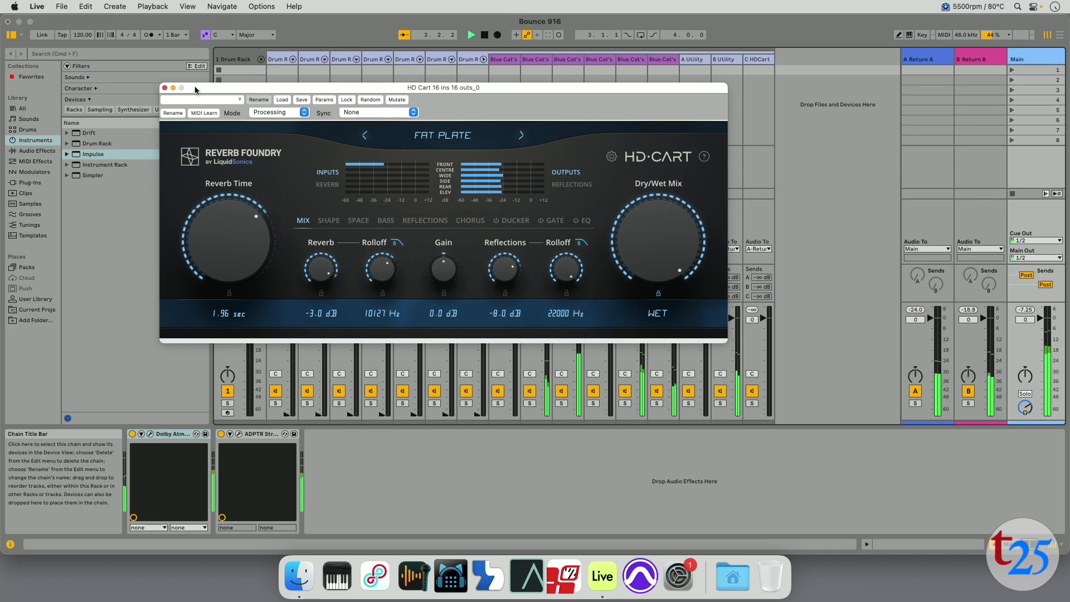
Inspect the Bidule connection in the Main track's Dolby Atmos Composer Essential, closing the HD Cart and Composer windows.
click(150, 434)
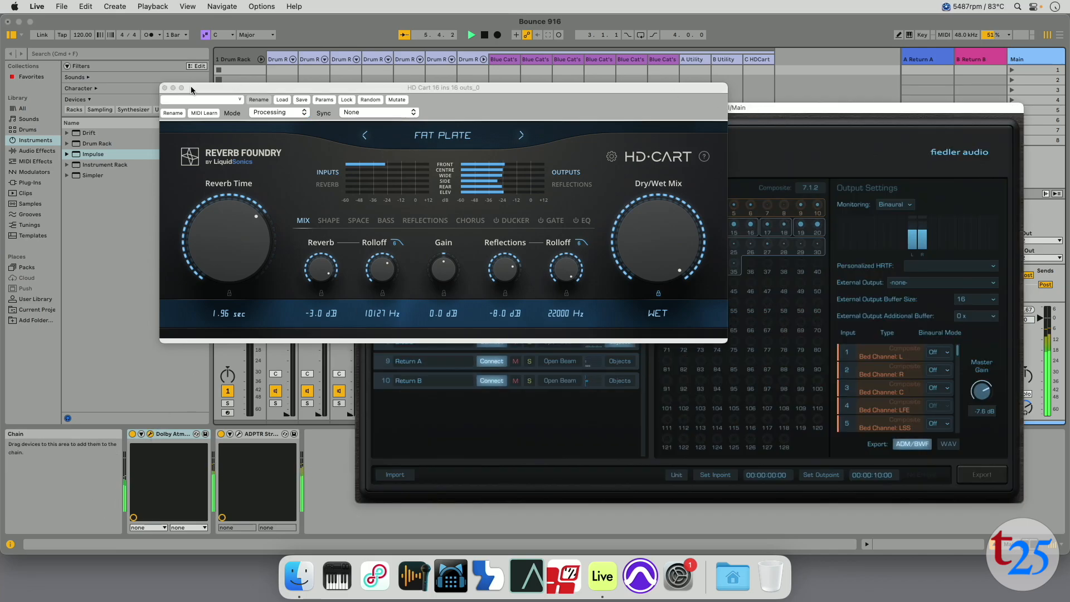
click(164, 87)
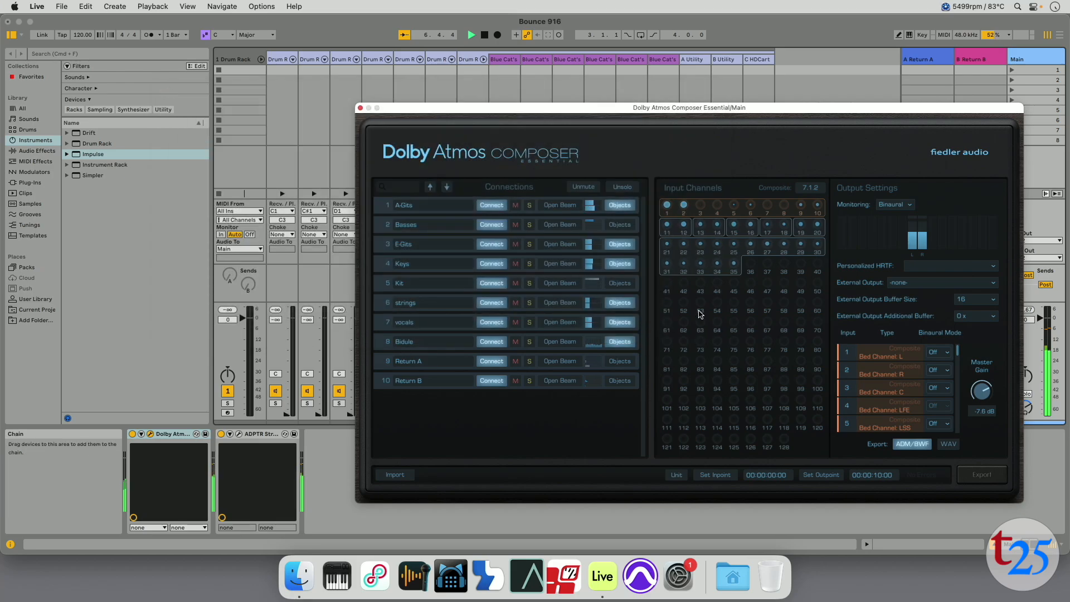
click(383, 343)
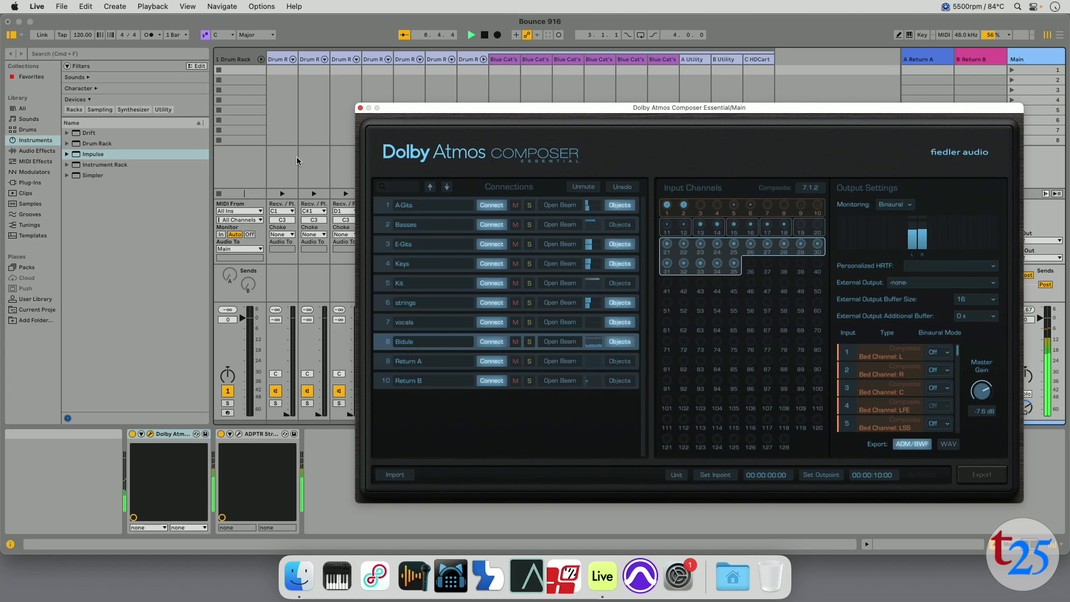
click(360, 108)
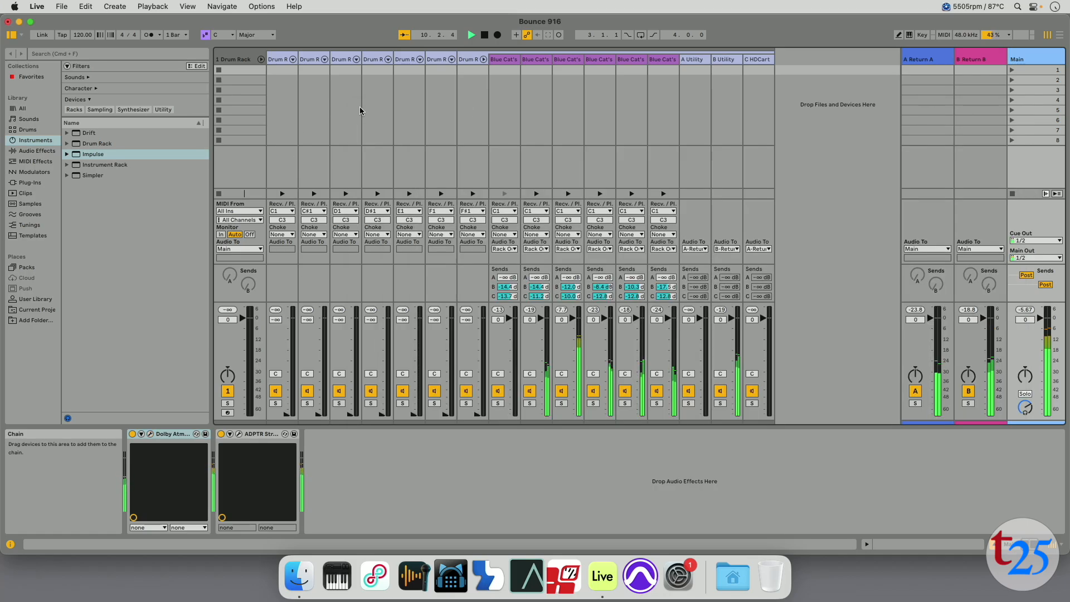
Return to the HDCart chain's Bidule patch, reopen its HD Cart reverb and move the window lower to reveal the patch's input module.
click(767, 121)
click(600, 174)
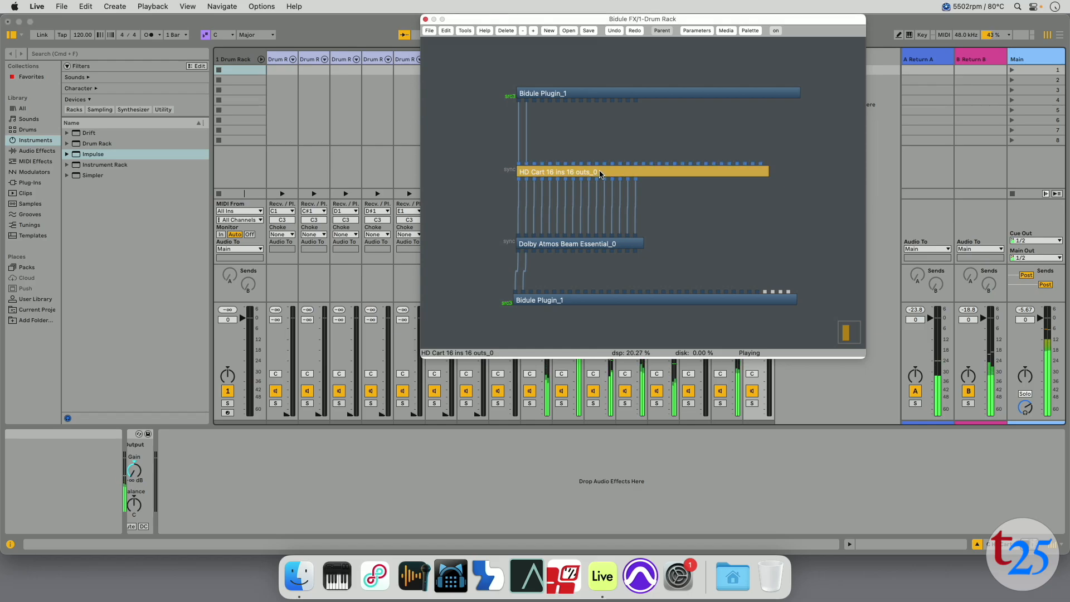
double_click(600, 174)
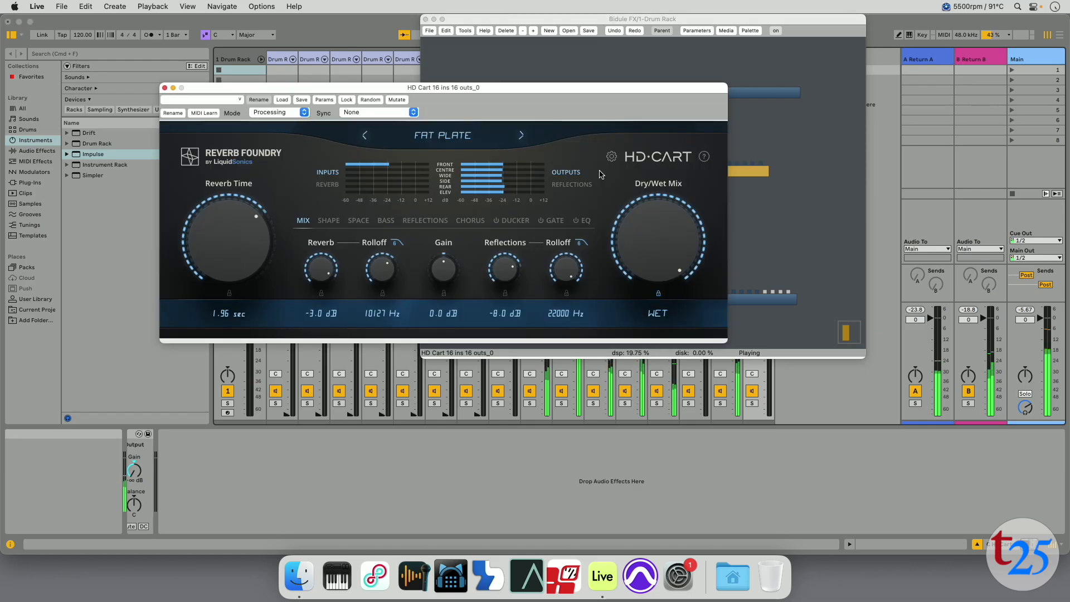
drag(580, 87, 692, 176)
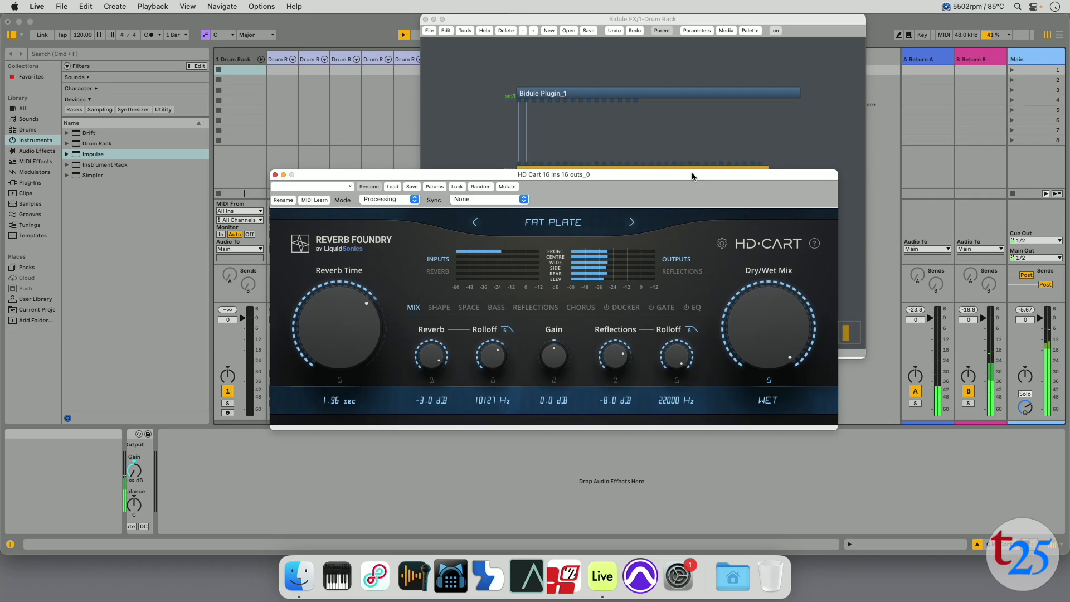